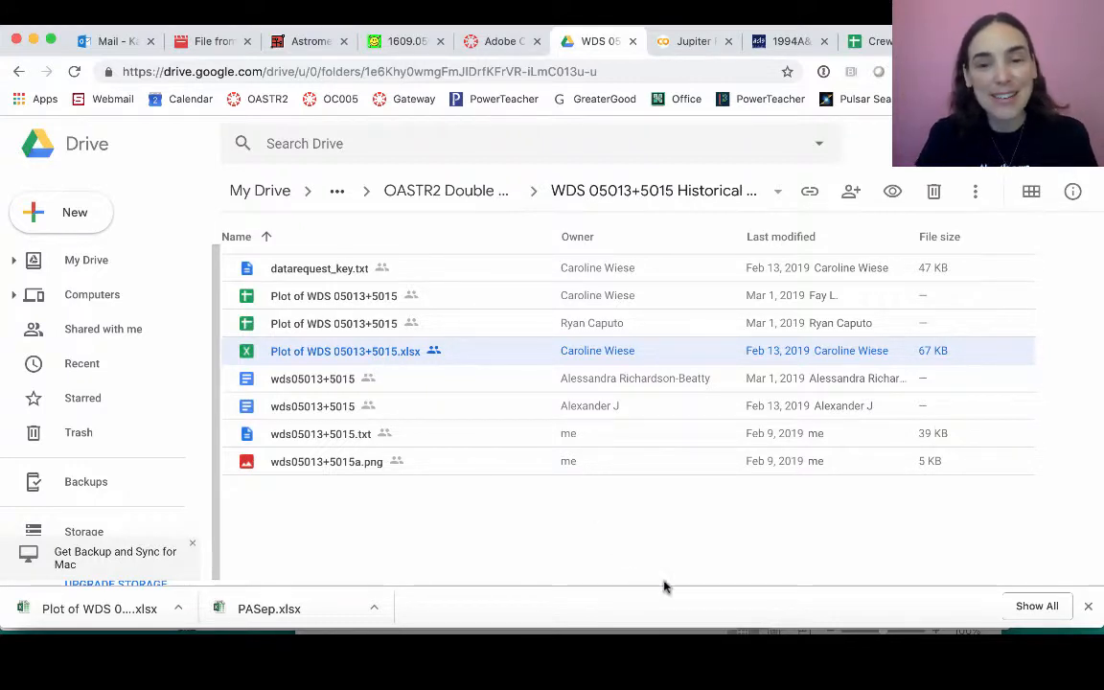
- Switch to the Plot of WDS 05013+5015 workbook in Excel, delete the chart's trendline and select the red Pos1911 point
left_click(642, 628)
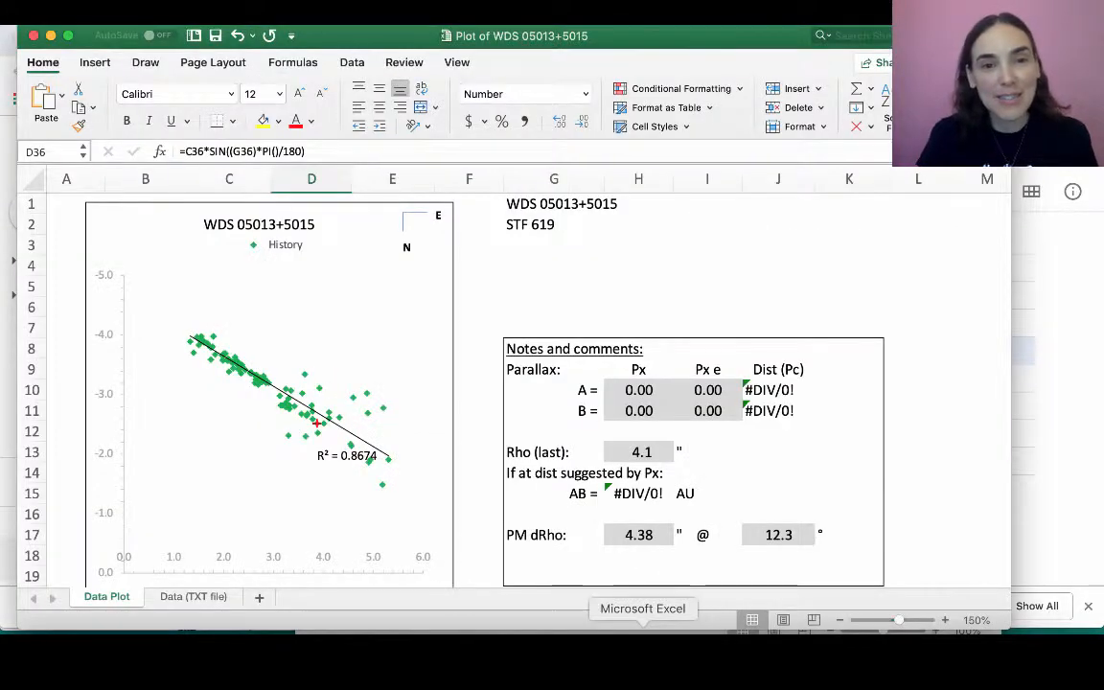
left_click(352, 443)
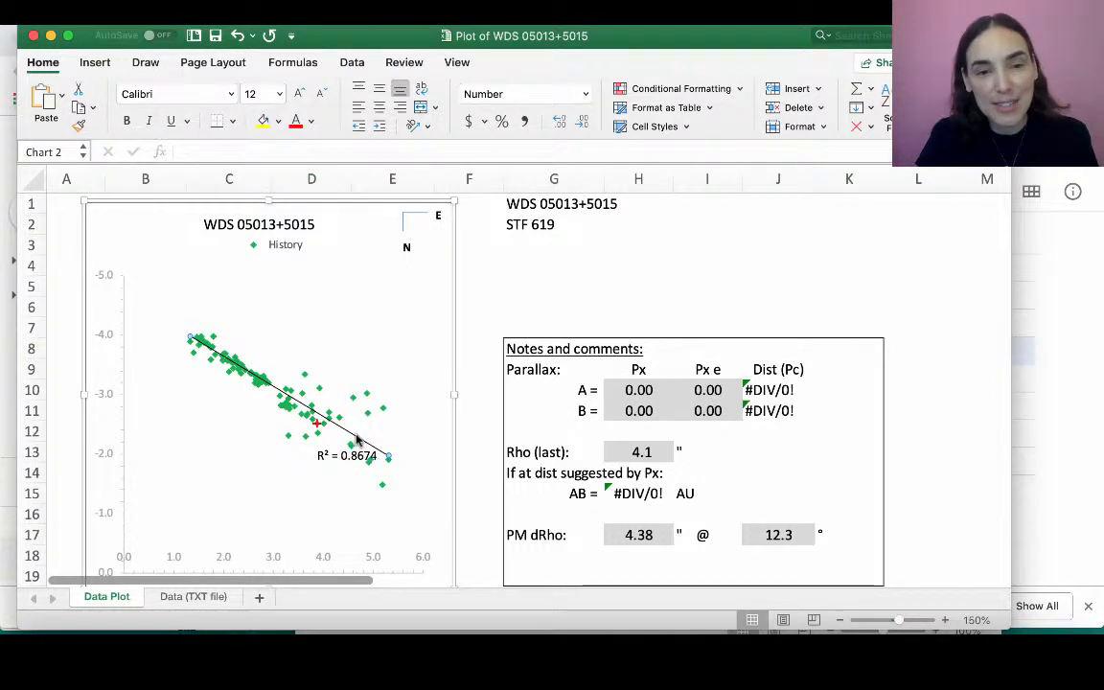
key("Delete")
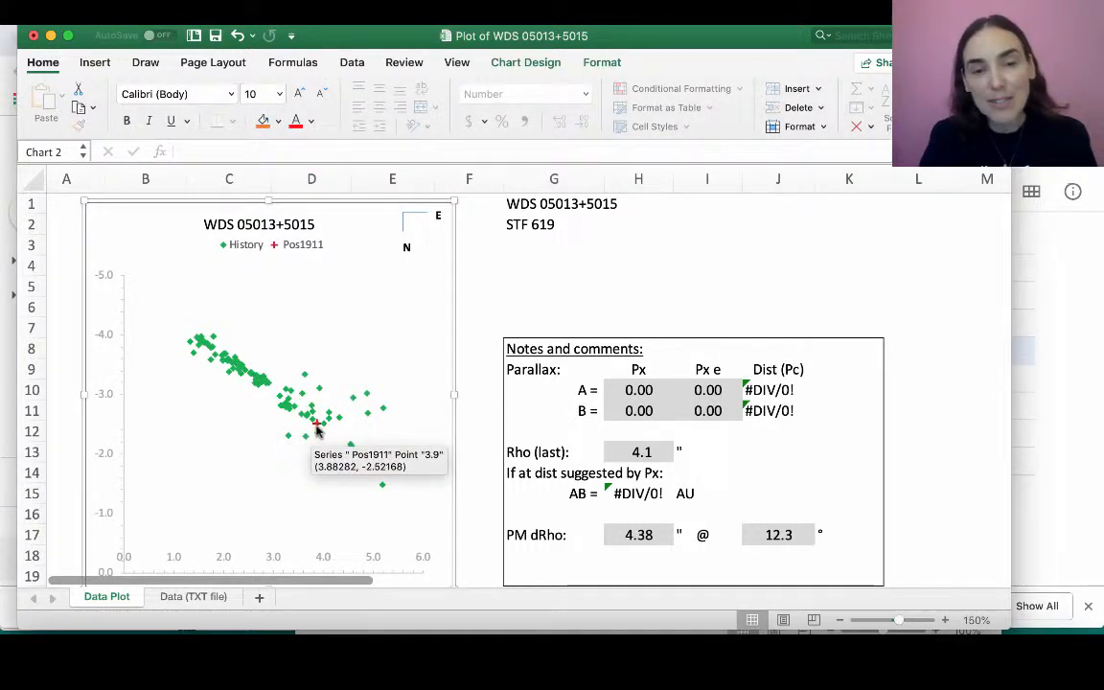
left_click(318, 424)
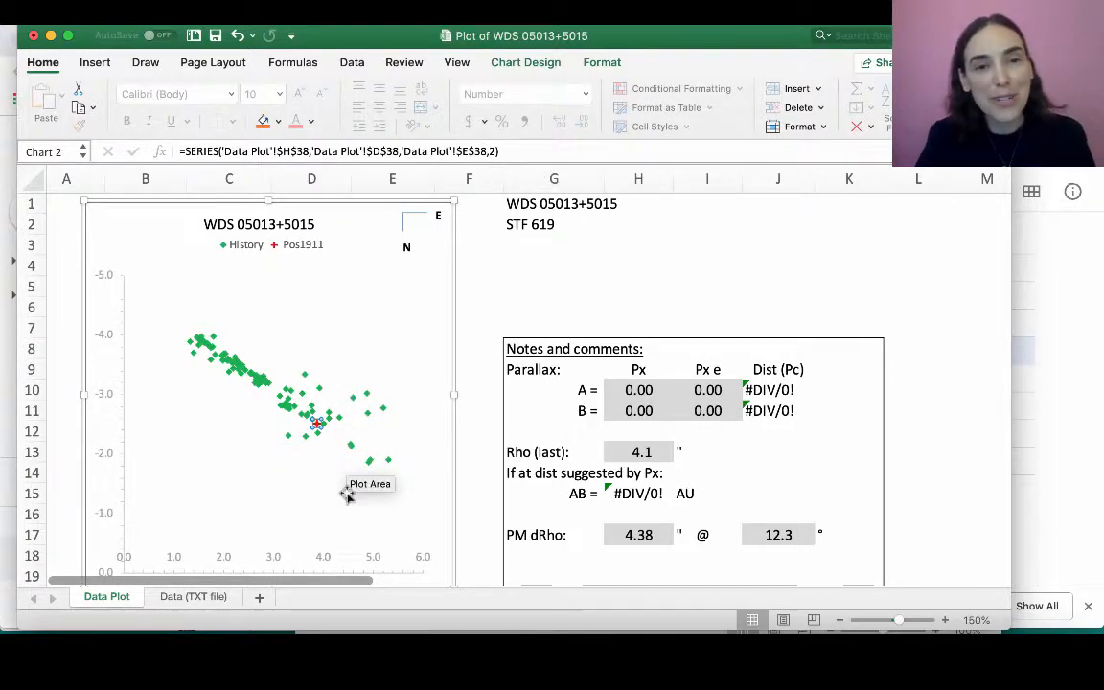
- Replace the contents of cell A171 with the observation date expression 2019 + (31+28+(22/24))/365.25
scroll(347, 493, "down", 15)
scroll(347, 494, "down", 20)
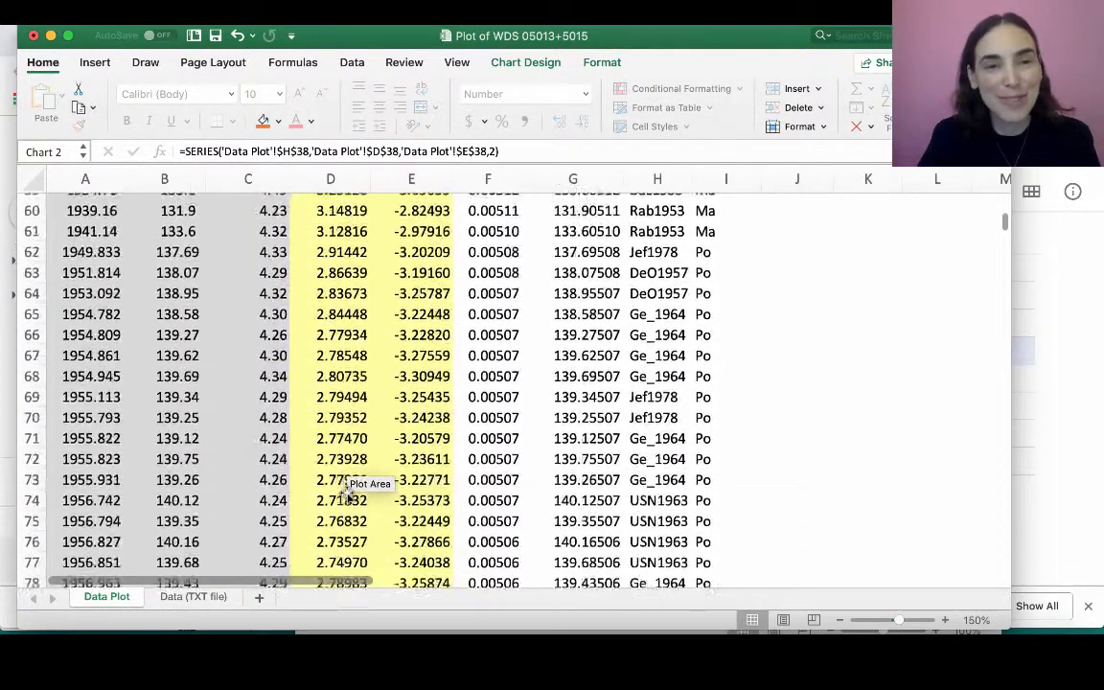
scroll(347, 494, "down", 17)
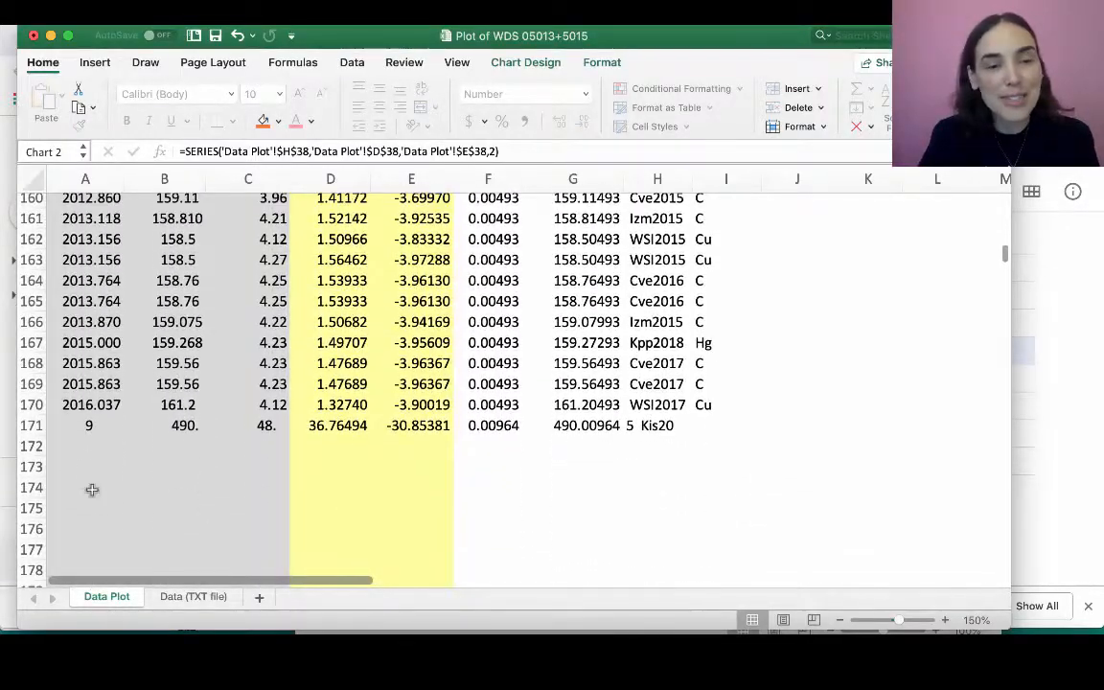
left_click(81, 425)
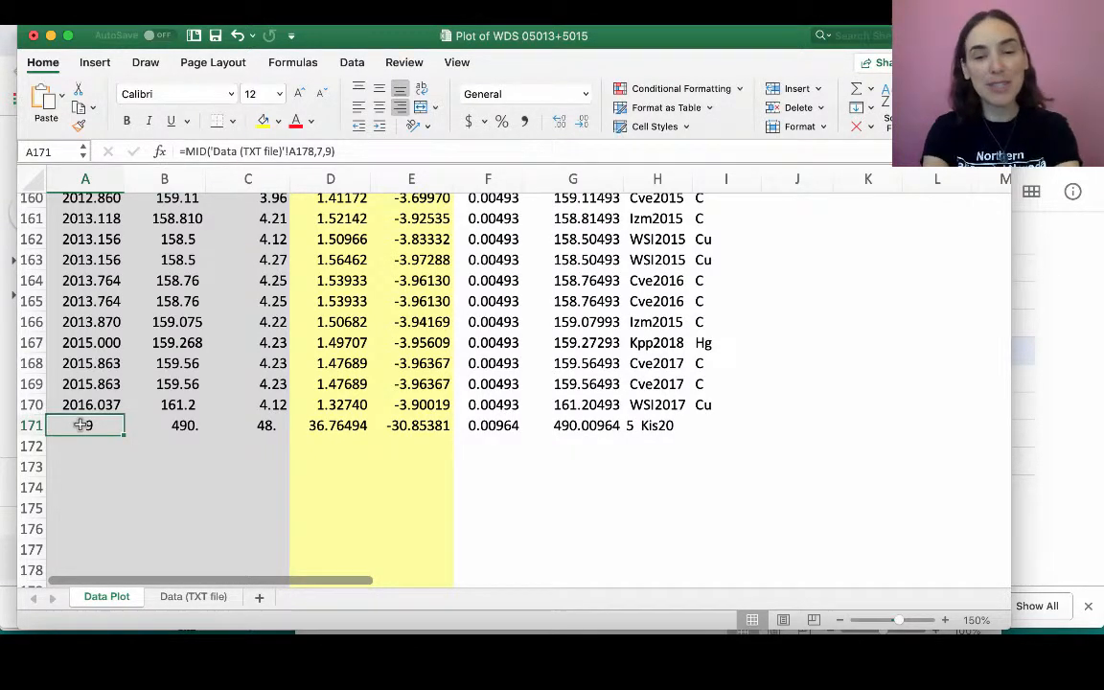
type("2019")
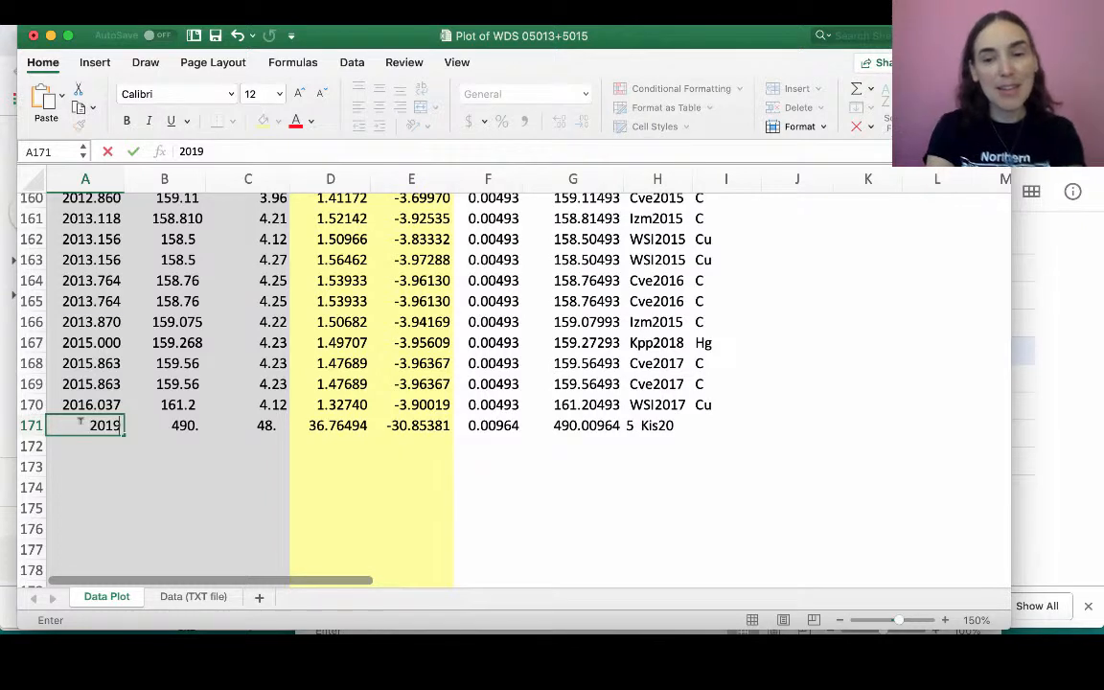
type(" +")
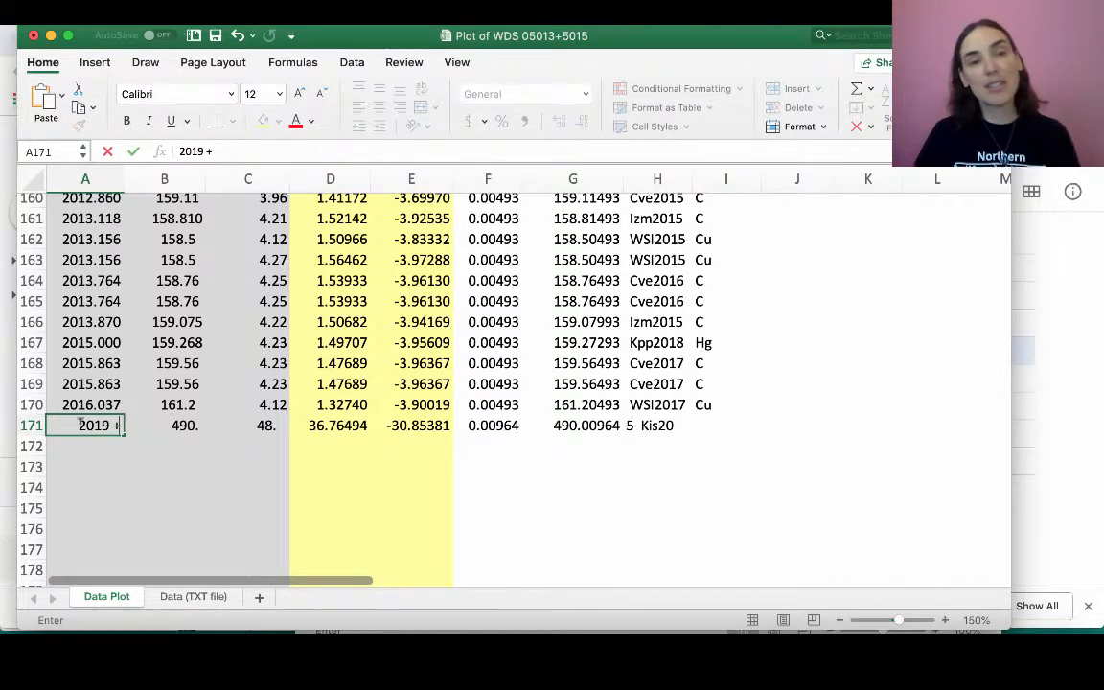
type("(")
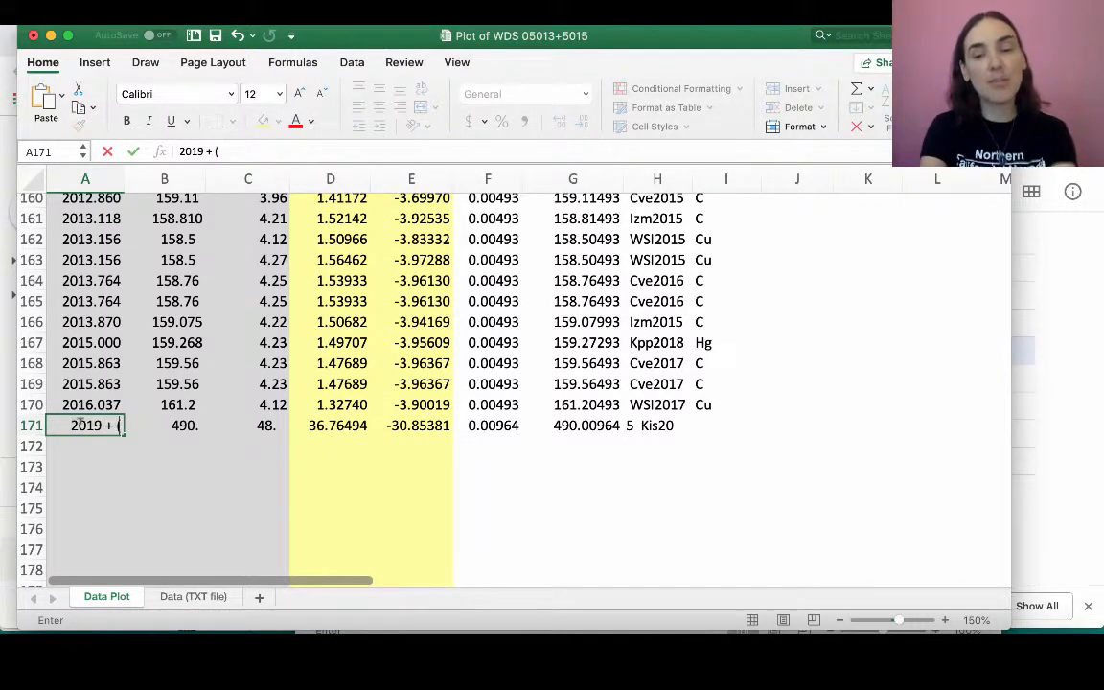
type("3")
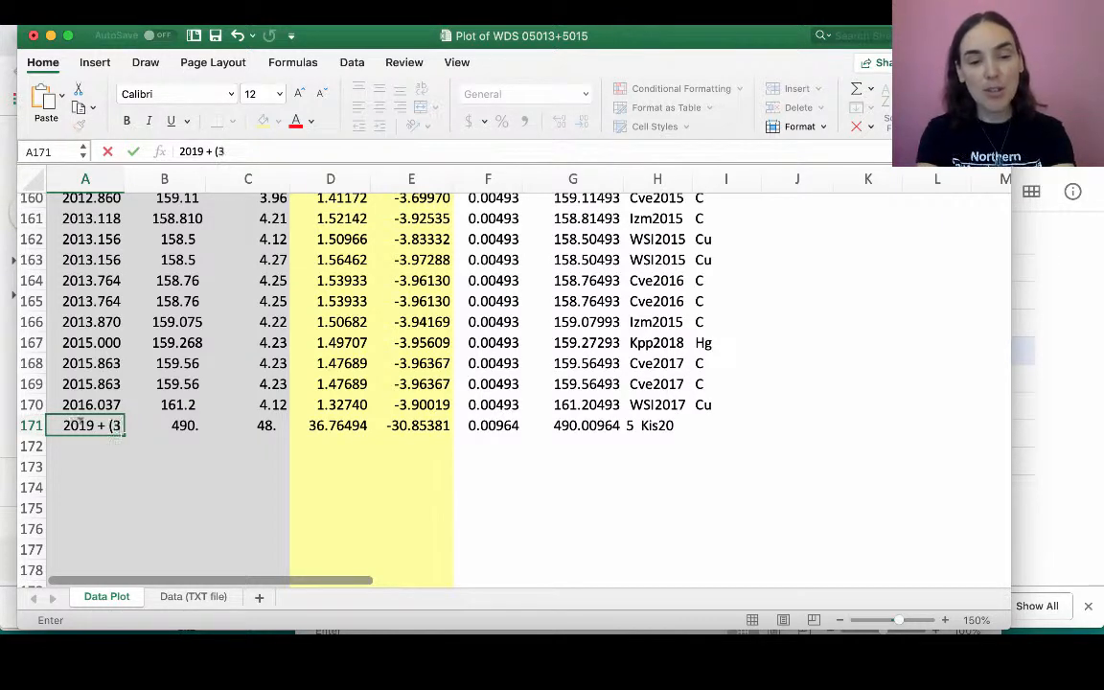
type("1+28")
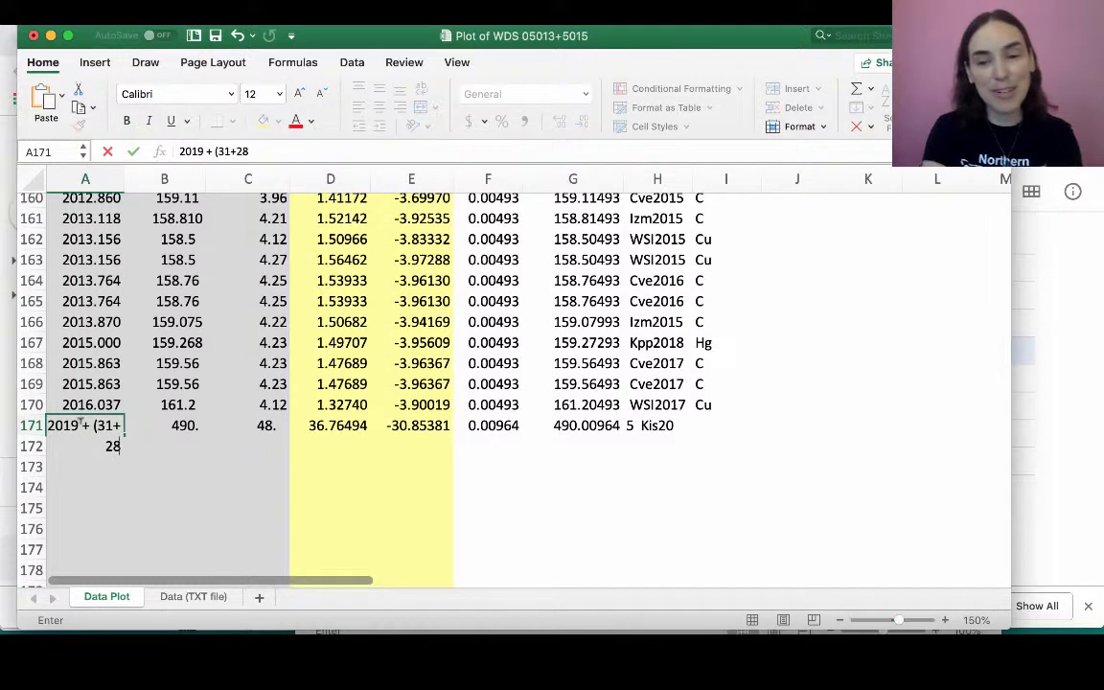
type("+(22")
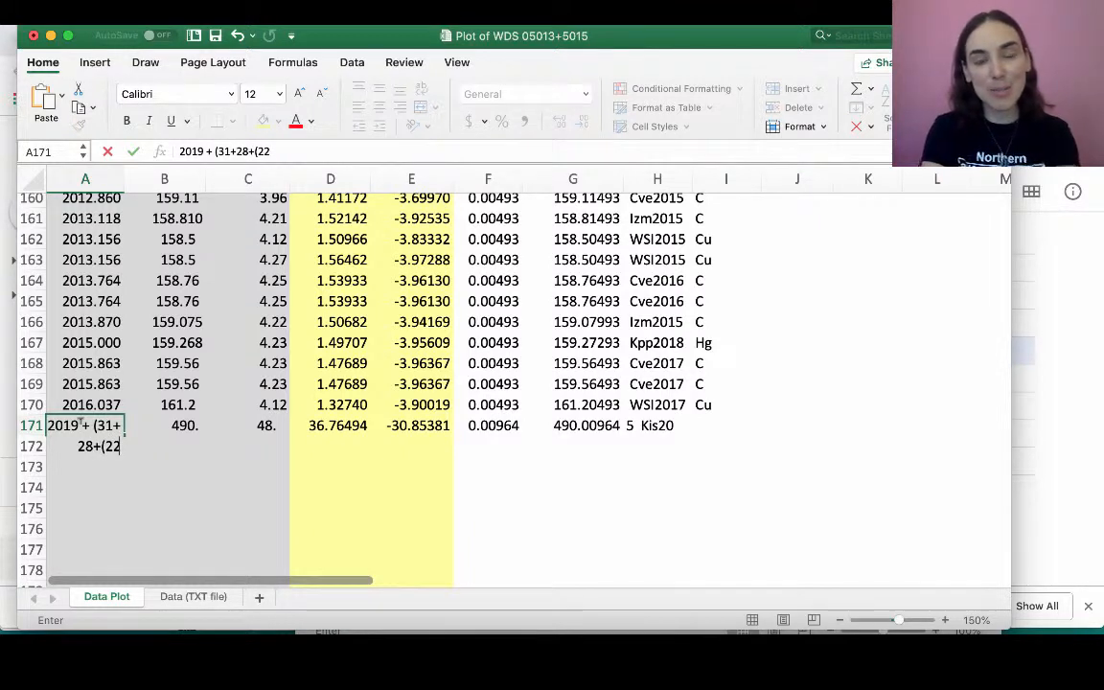
type("/24)")
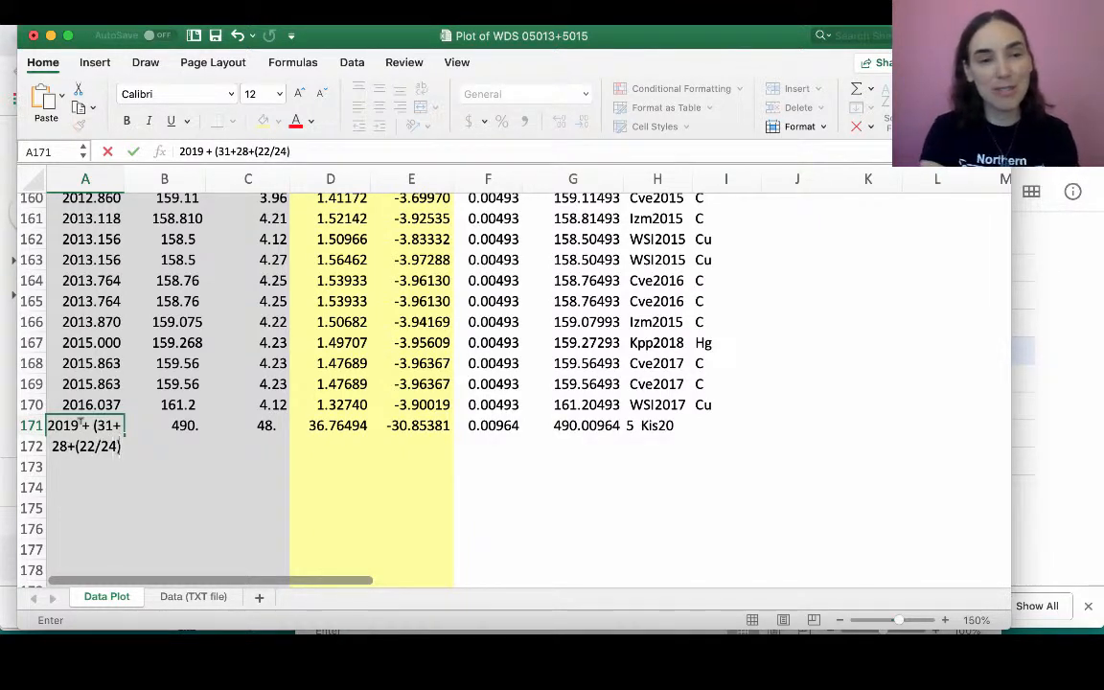
type(")")
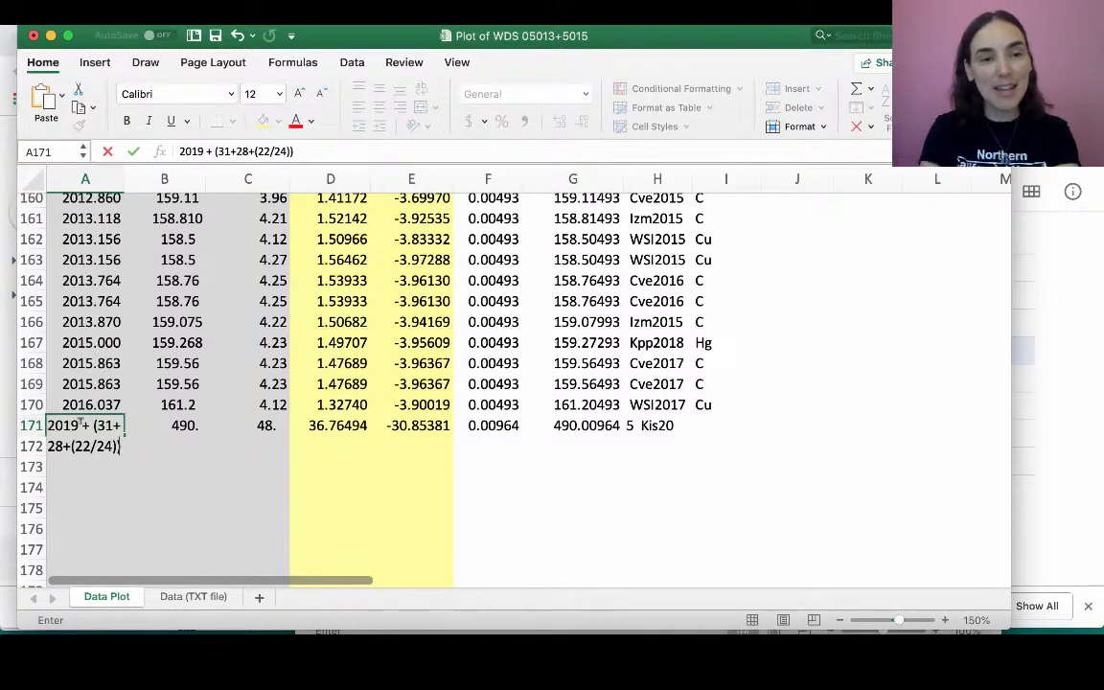
type("/36")
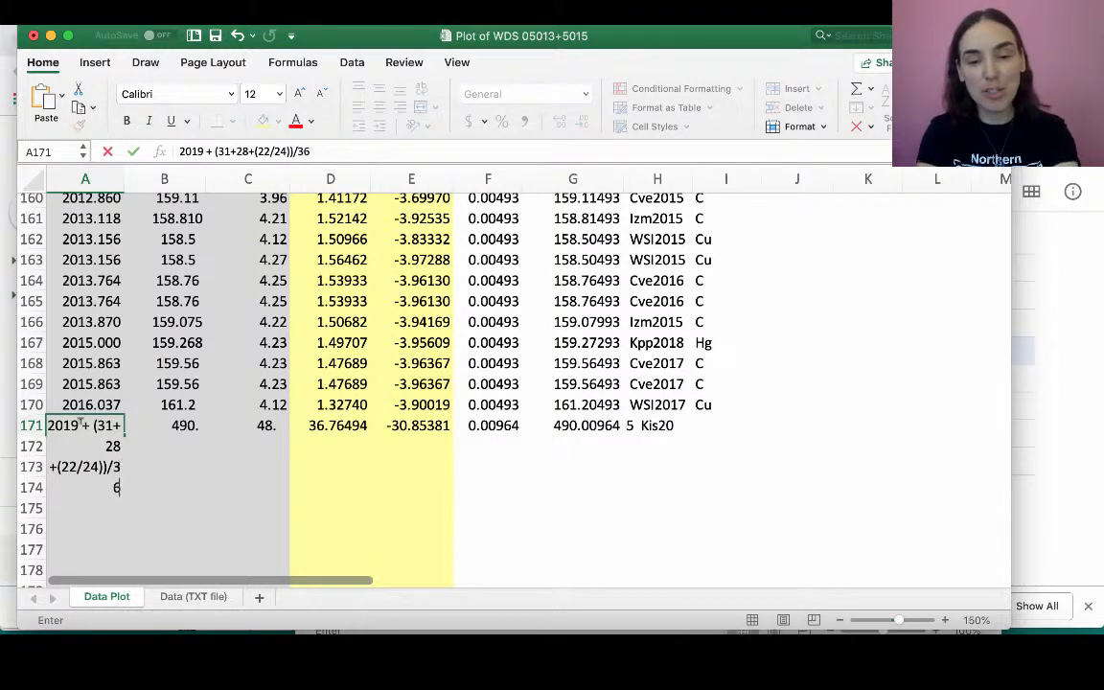
type("5.25")
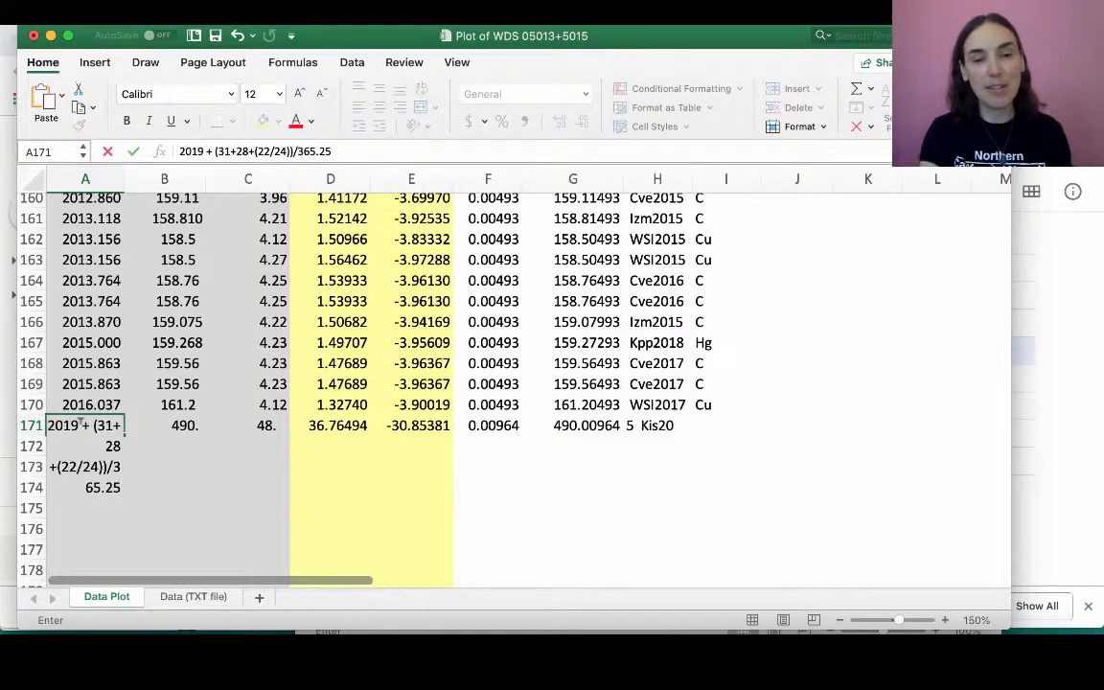
key("Return")
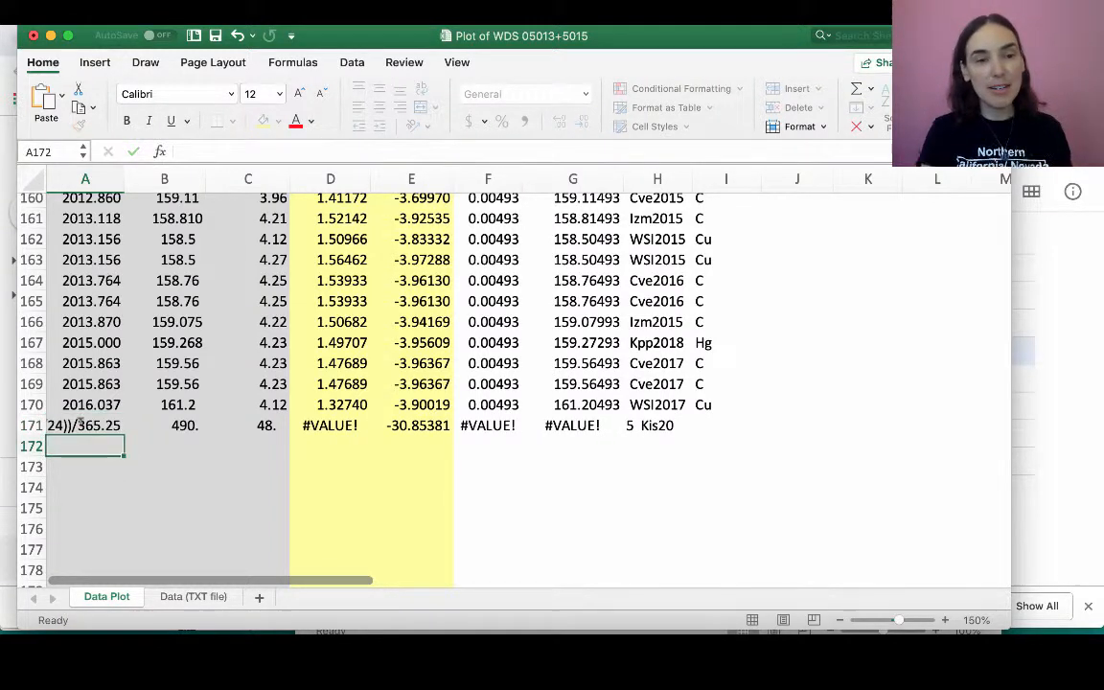
- Turn the date expression in A171 into a formula by adding an equals sign in front of it
left_click(77, 425)
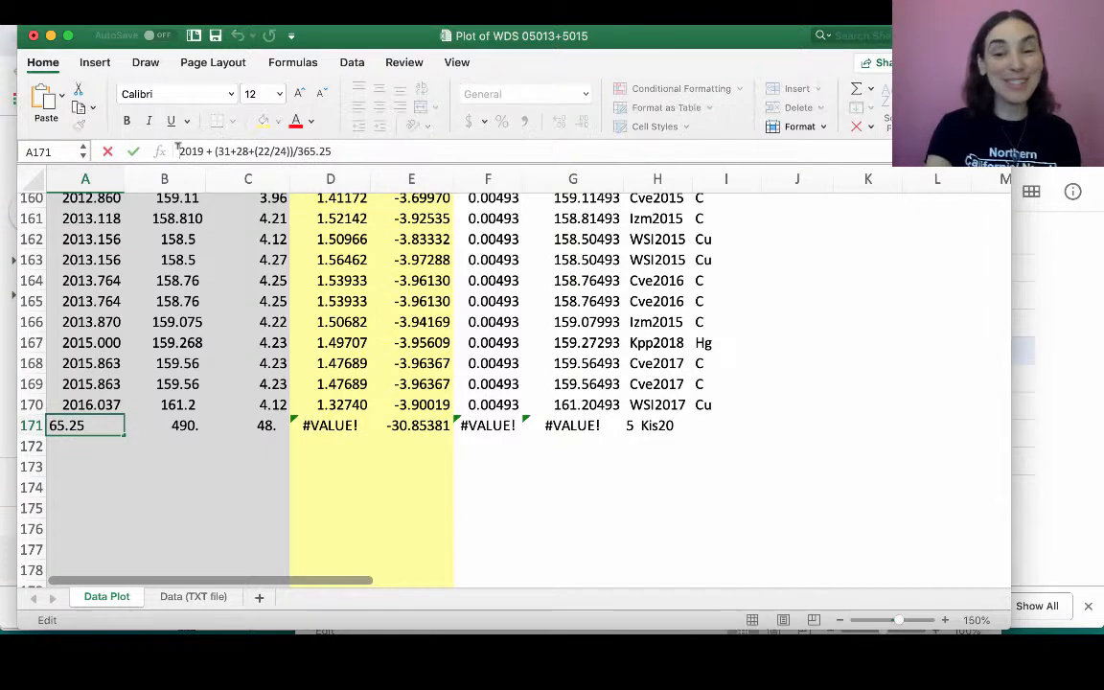
left_click(180, 150)
type("=")
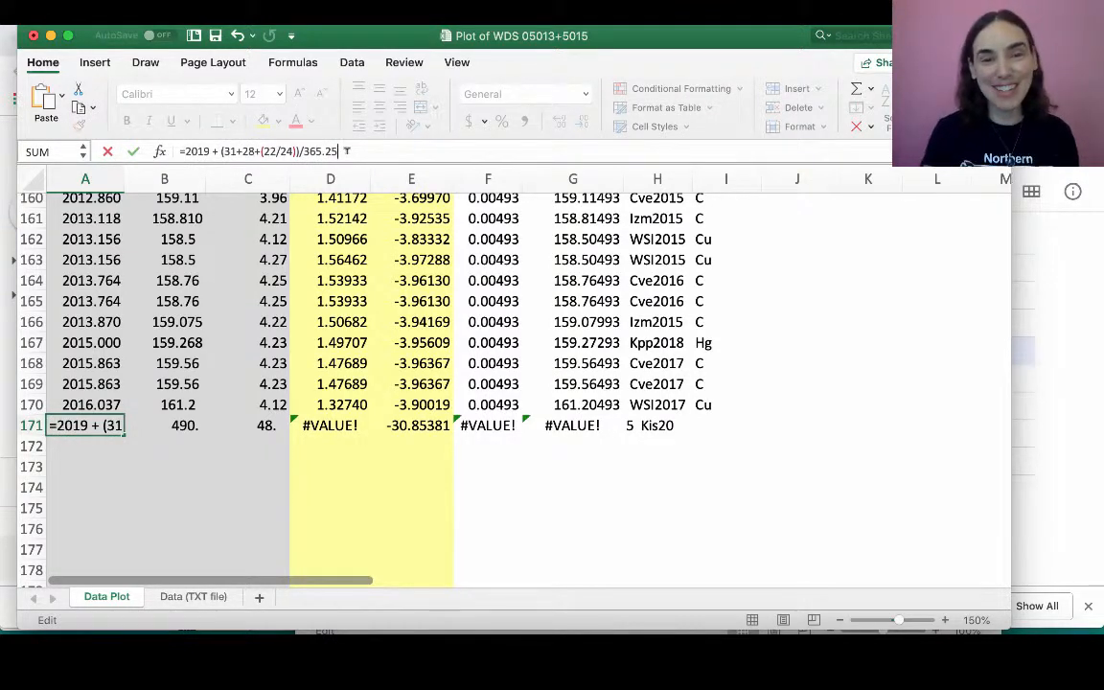
key("Return")
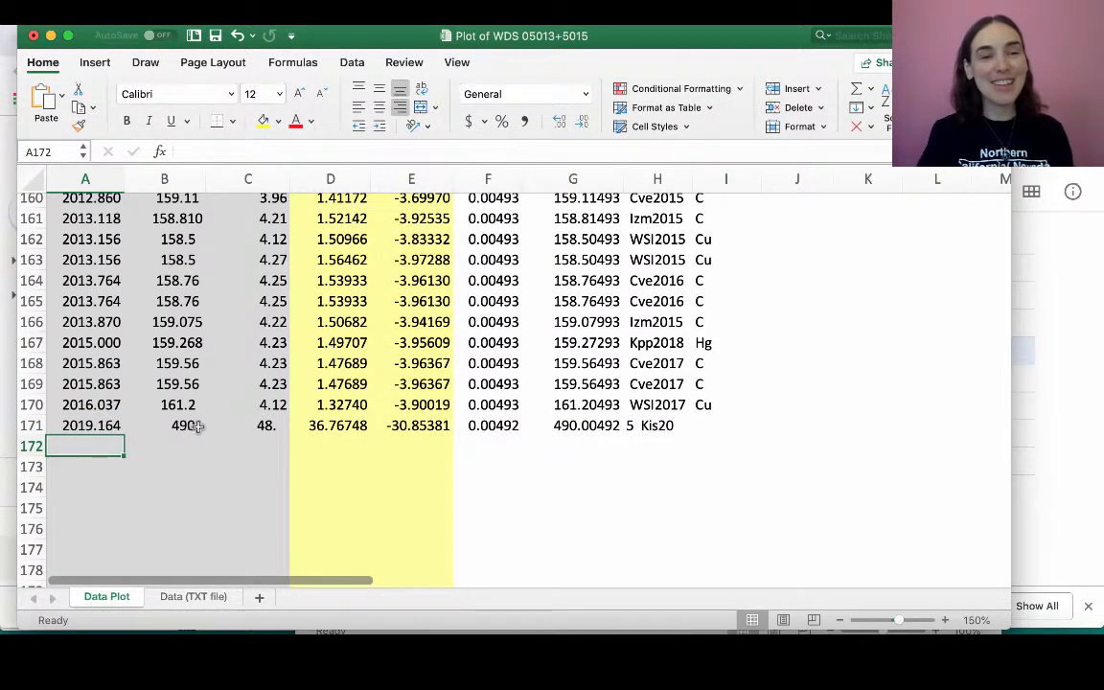
- Enter the new measurement in row 171, with 158 in column B and 4.04 in column C
left_click(188, 425)
type("158")
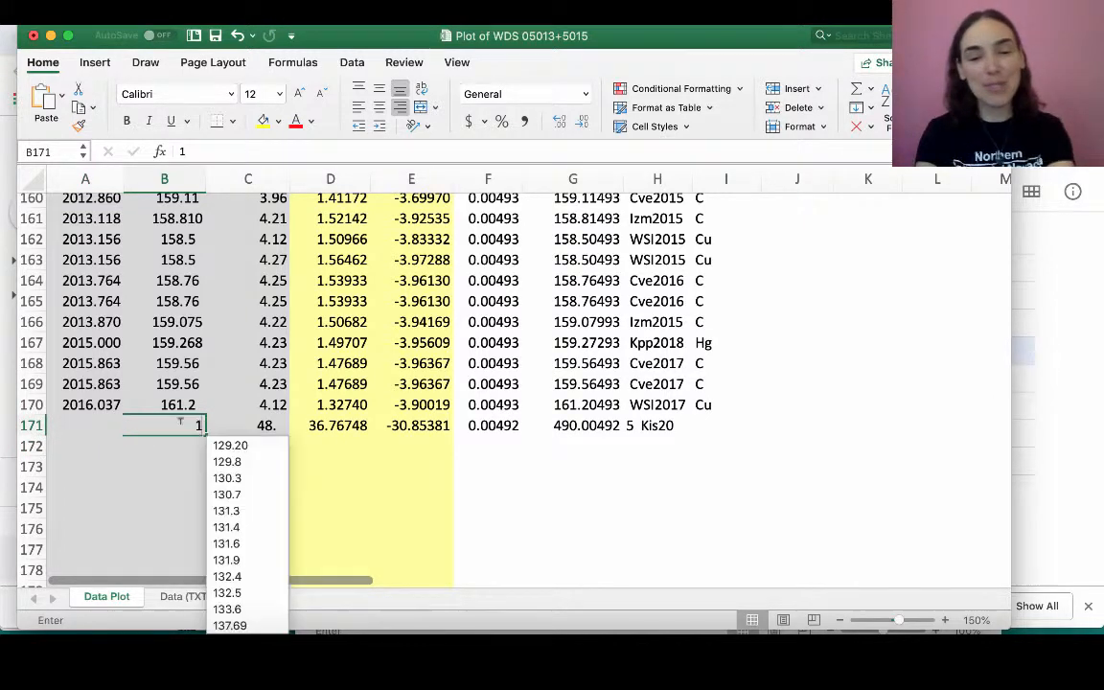
left_click(256, 425)
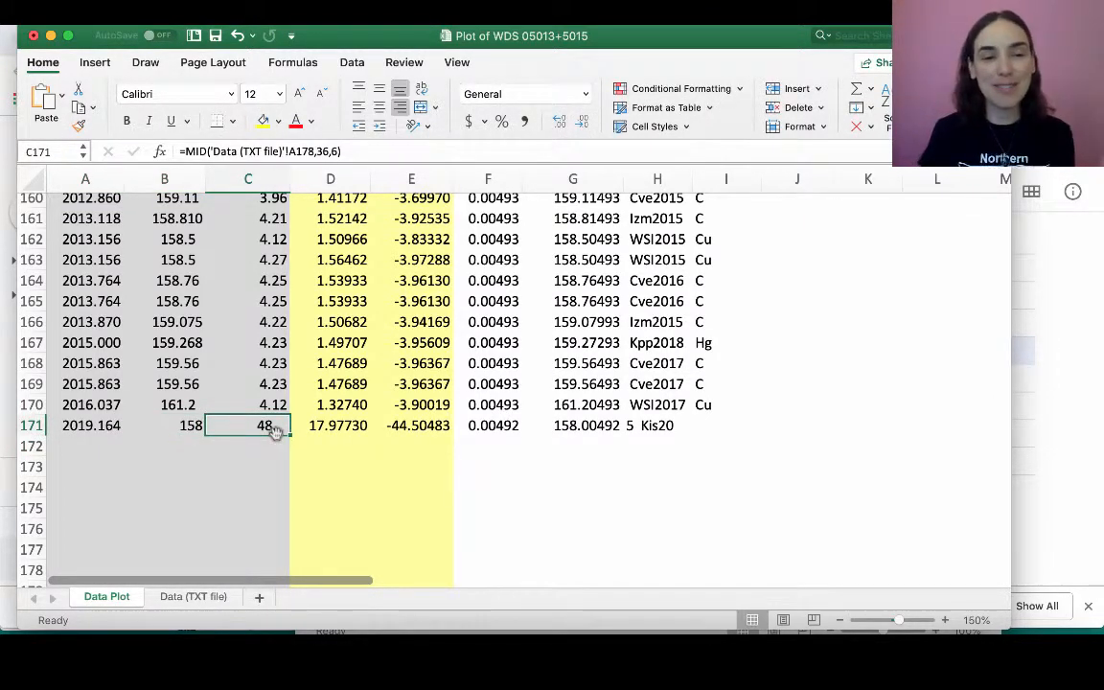
type("4.")
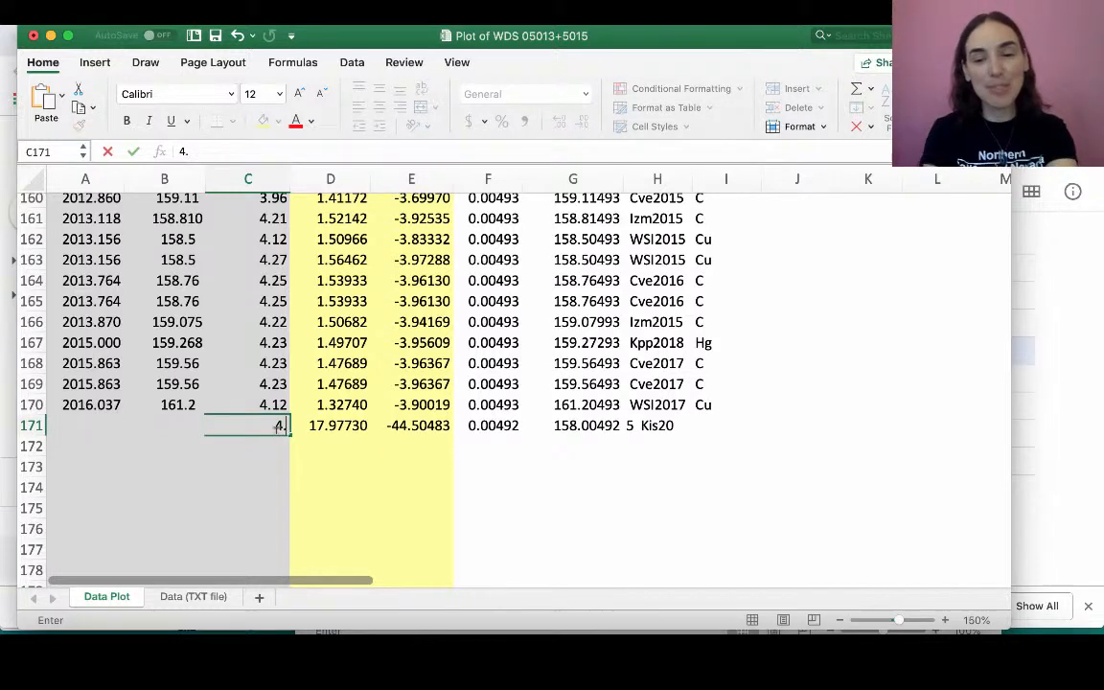
type("04")
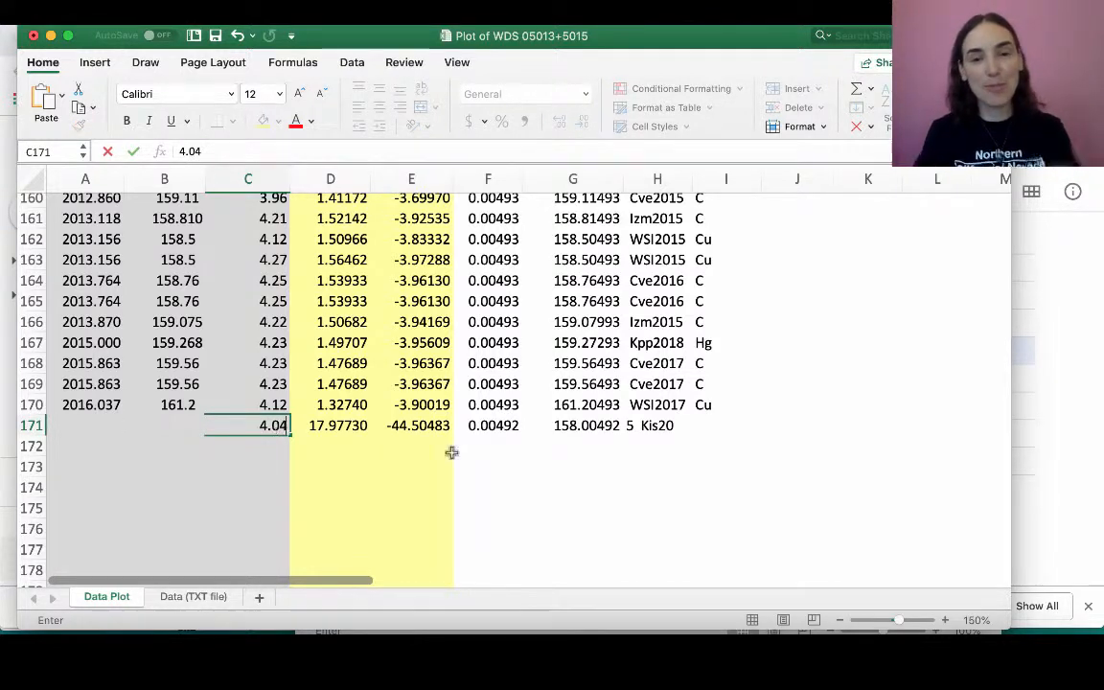
- Label the row 171 measurement with OHS2019 in column H and C in column I
left_click(650, 427)
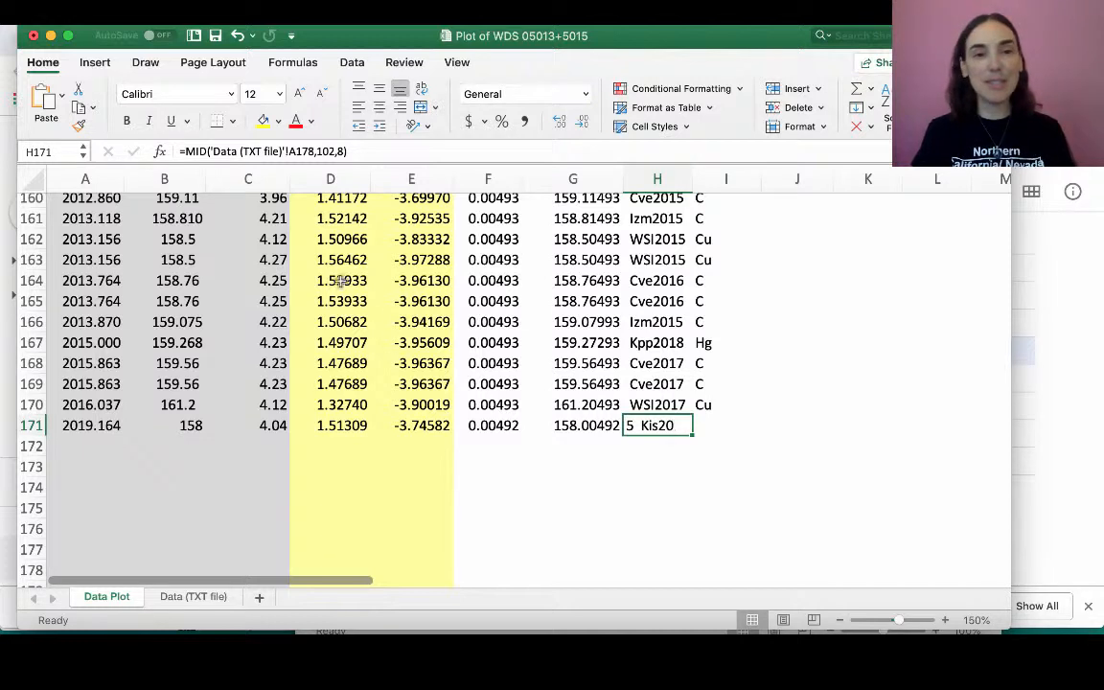
type("O")
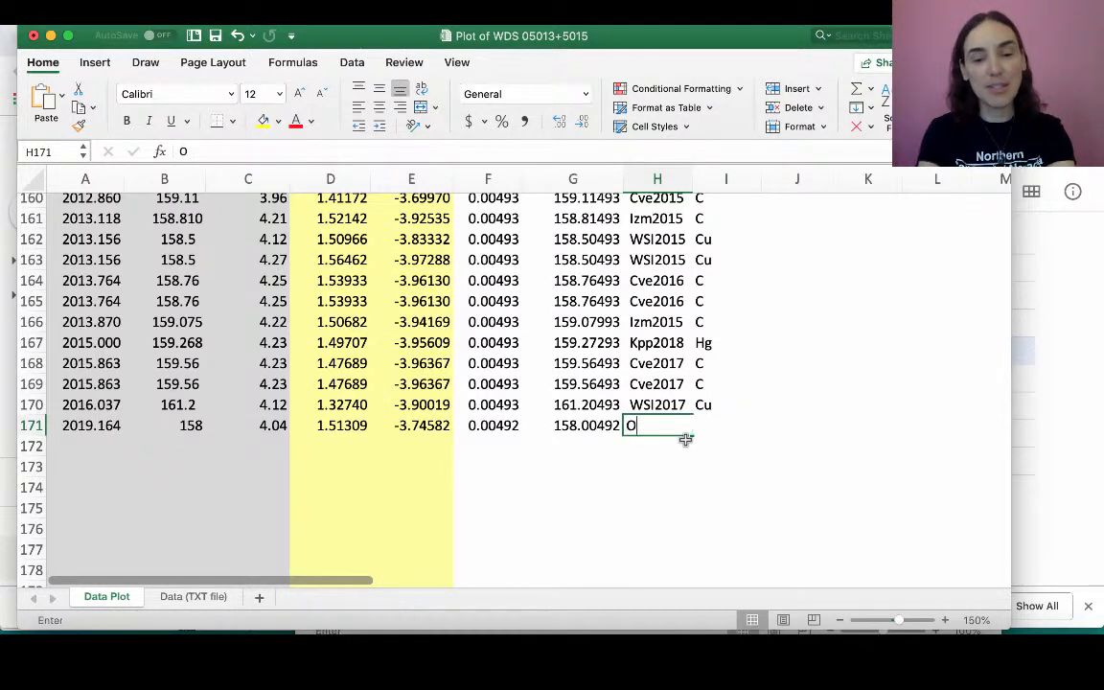
type("HS2")
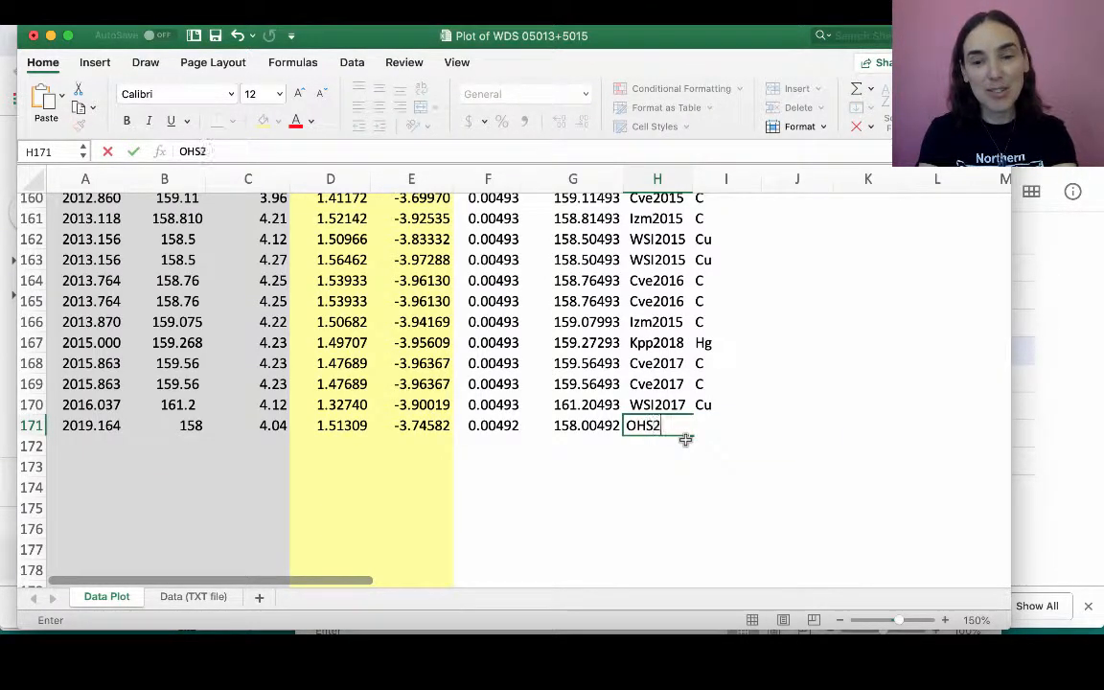
type("019")
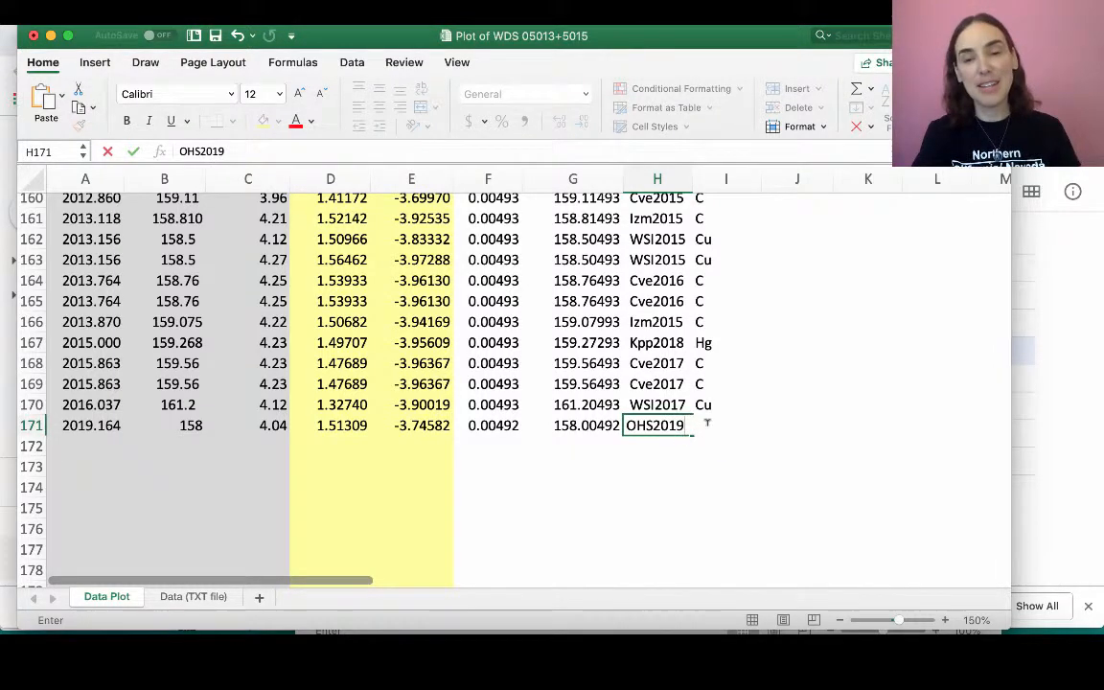
left_click(700, 460)
left_click(701, 425)
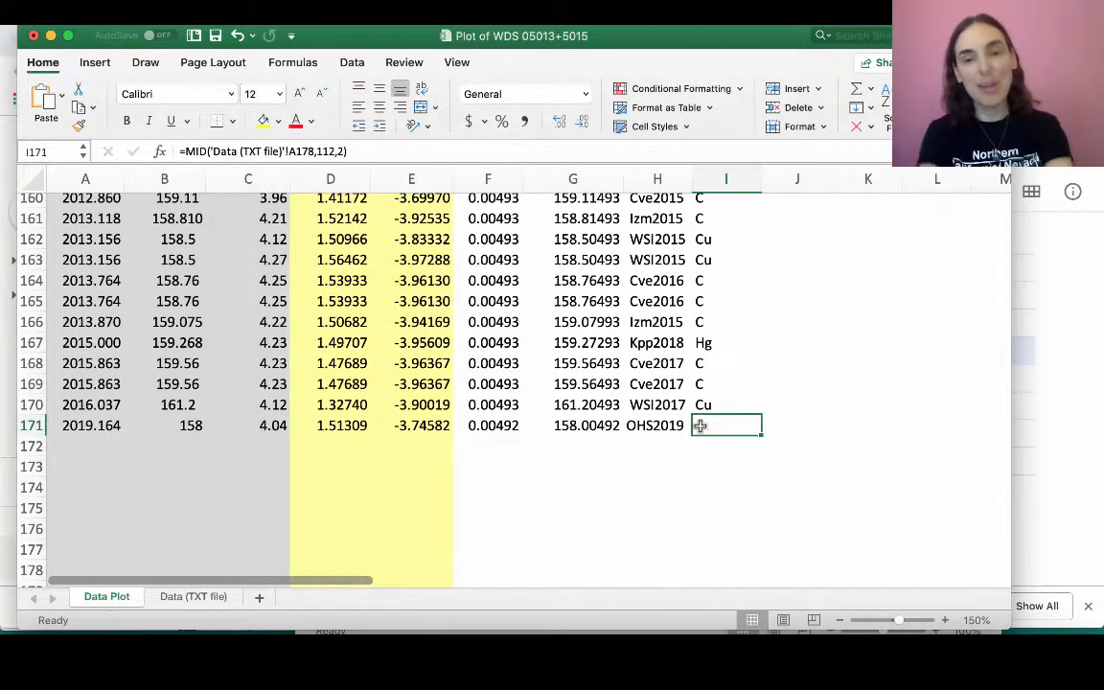
type("C")
left_click(633, 484)
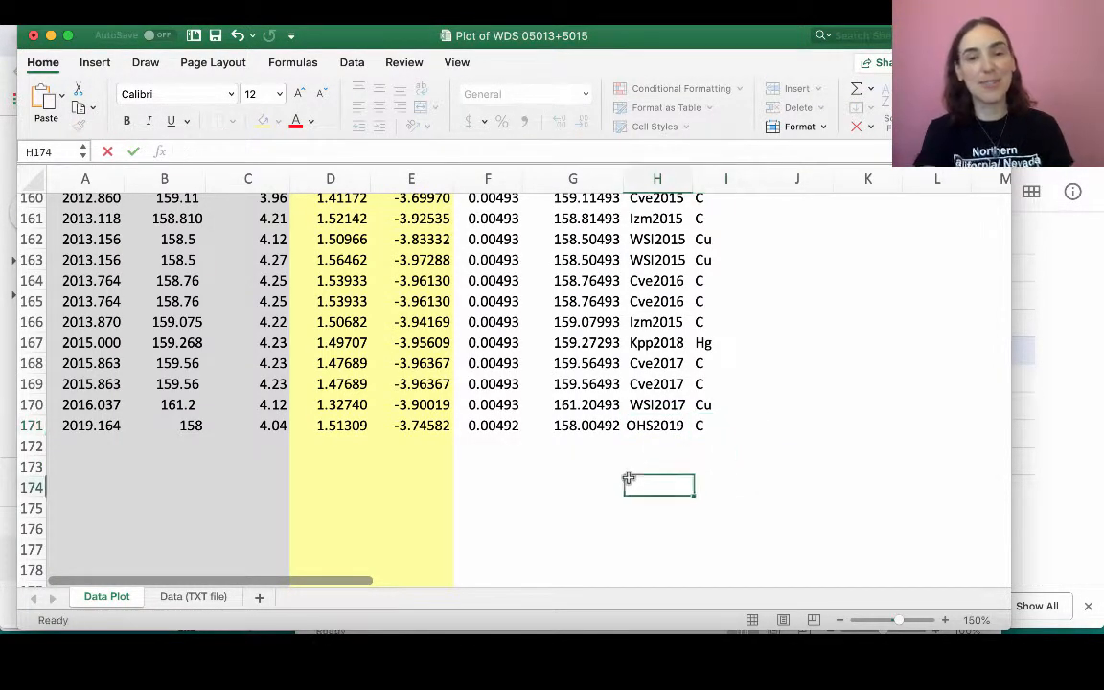
- Change the name reference of the chart's Pos1911 series to cell H171
scroll(178, 360, "up", 3)
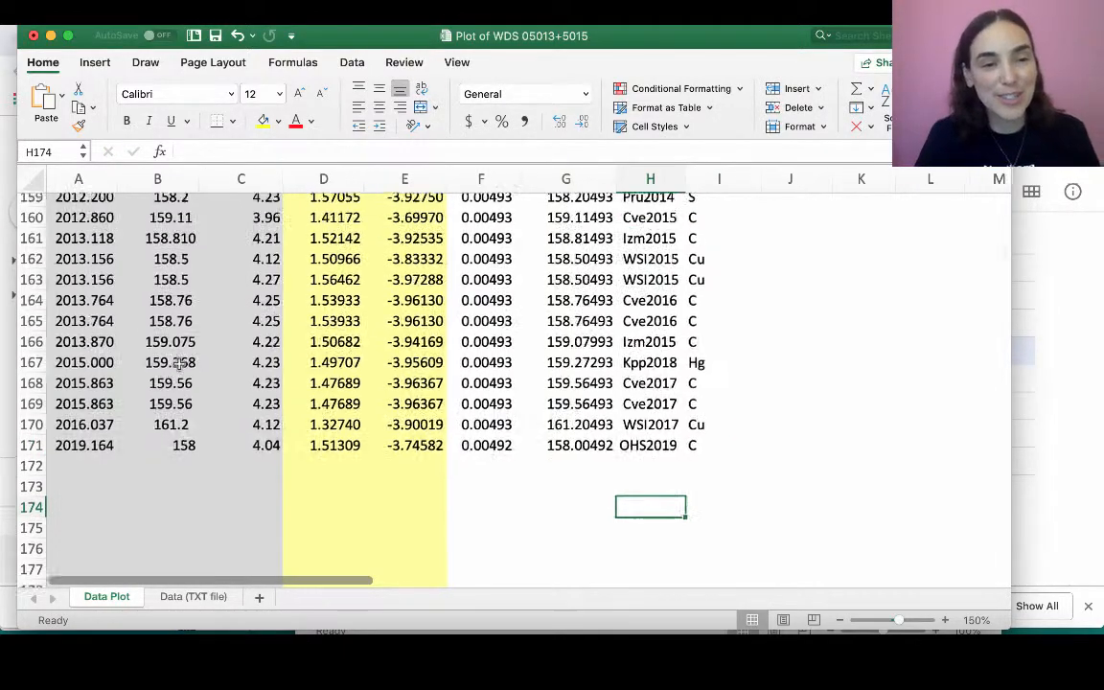
scroll(178, 361, "down", 5)
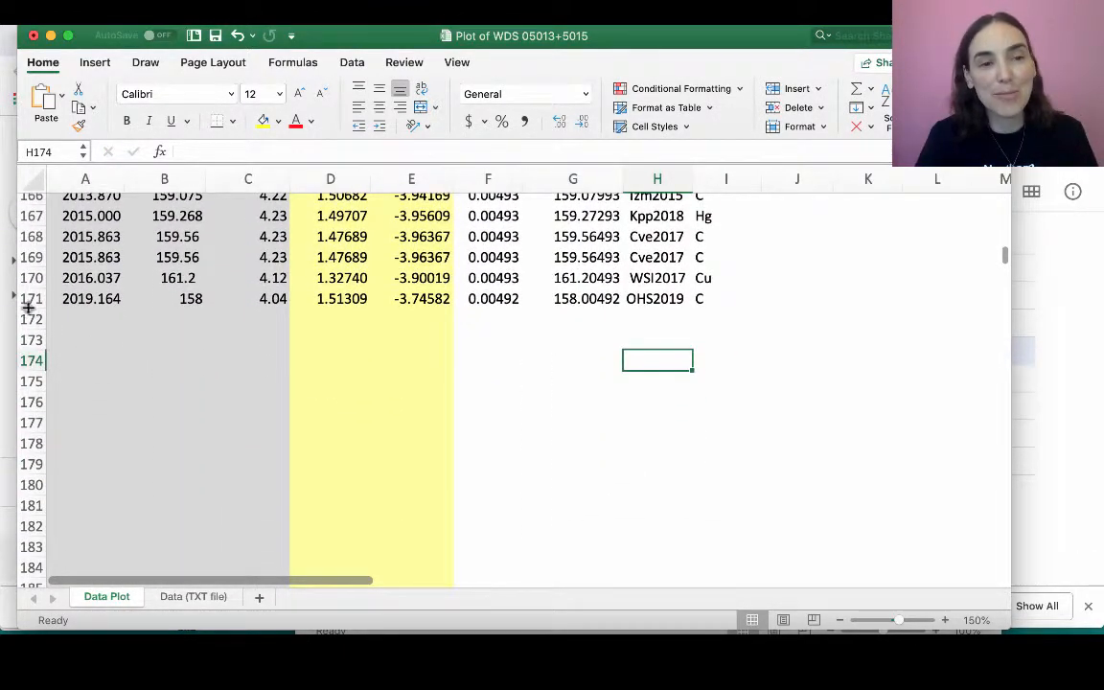
scroll(236, 303, "up", 20)
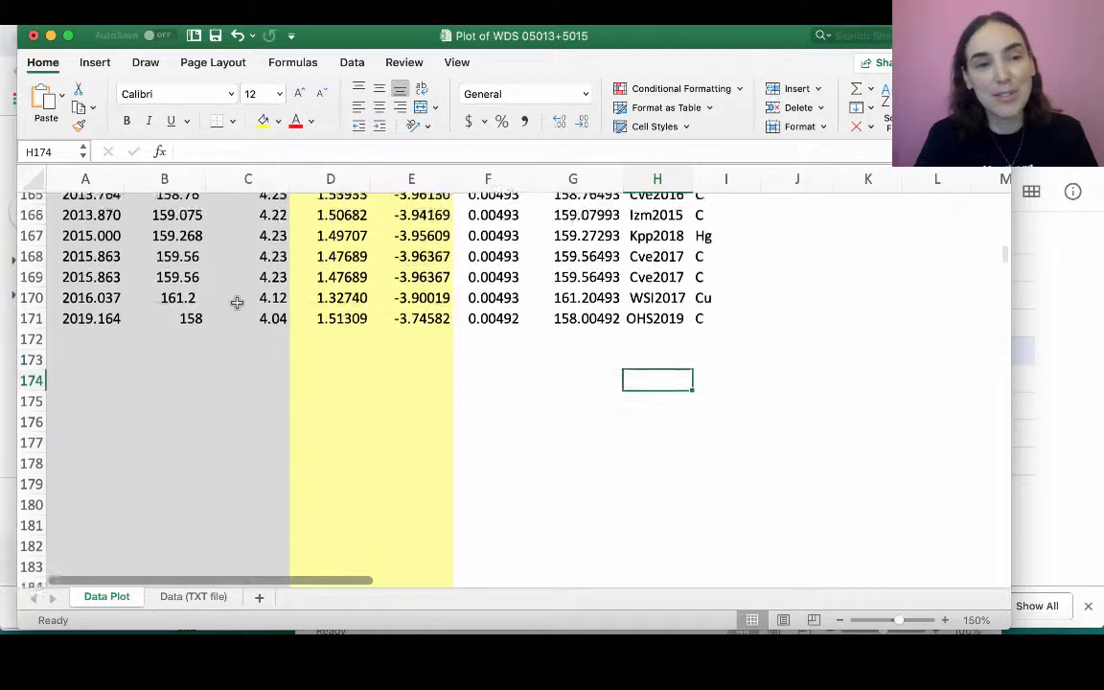
scroll(237, 302, "up", 20)
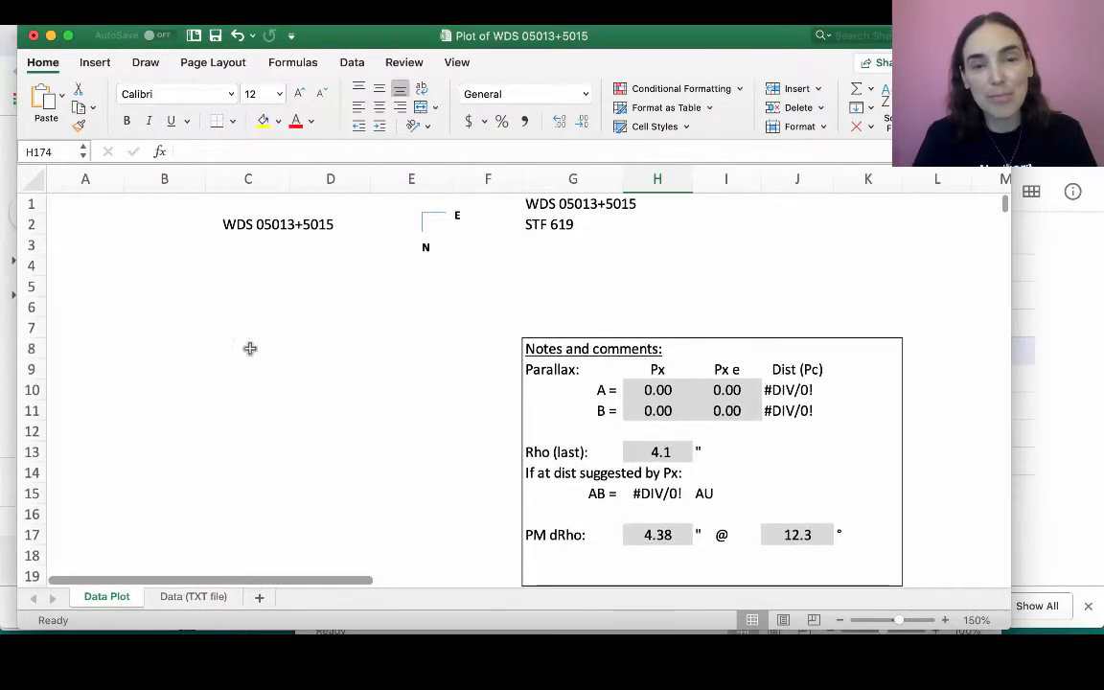
left_click(336, 423)
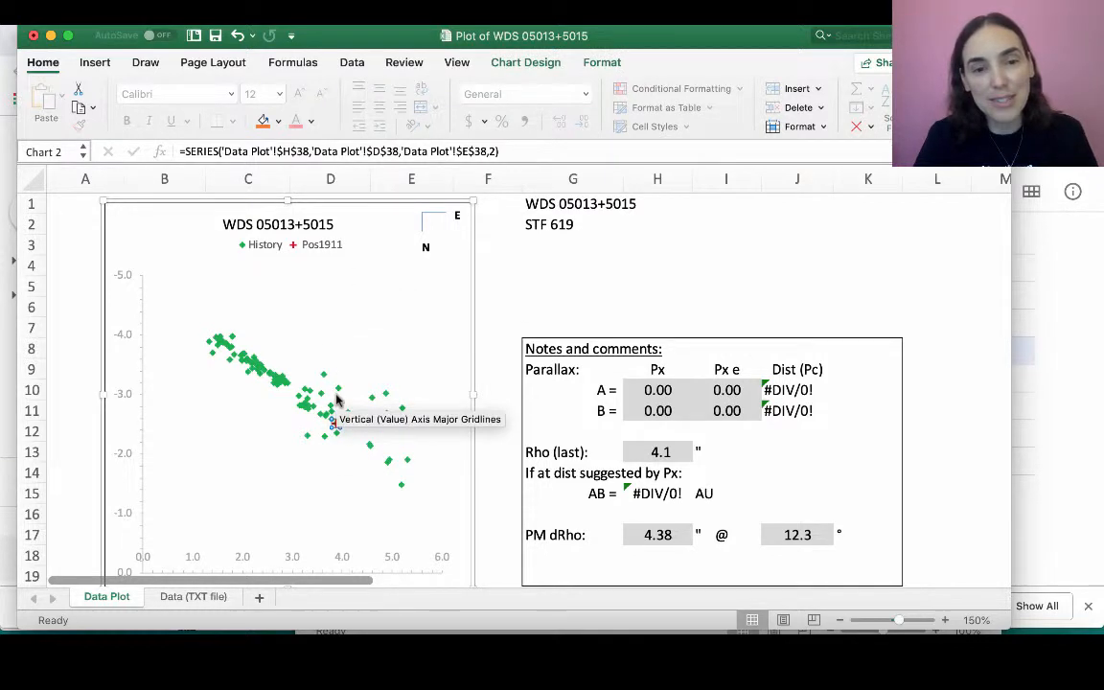
left_click(309, 151)
key("BackSpace")
key("BackSpace")
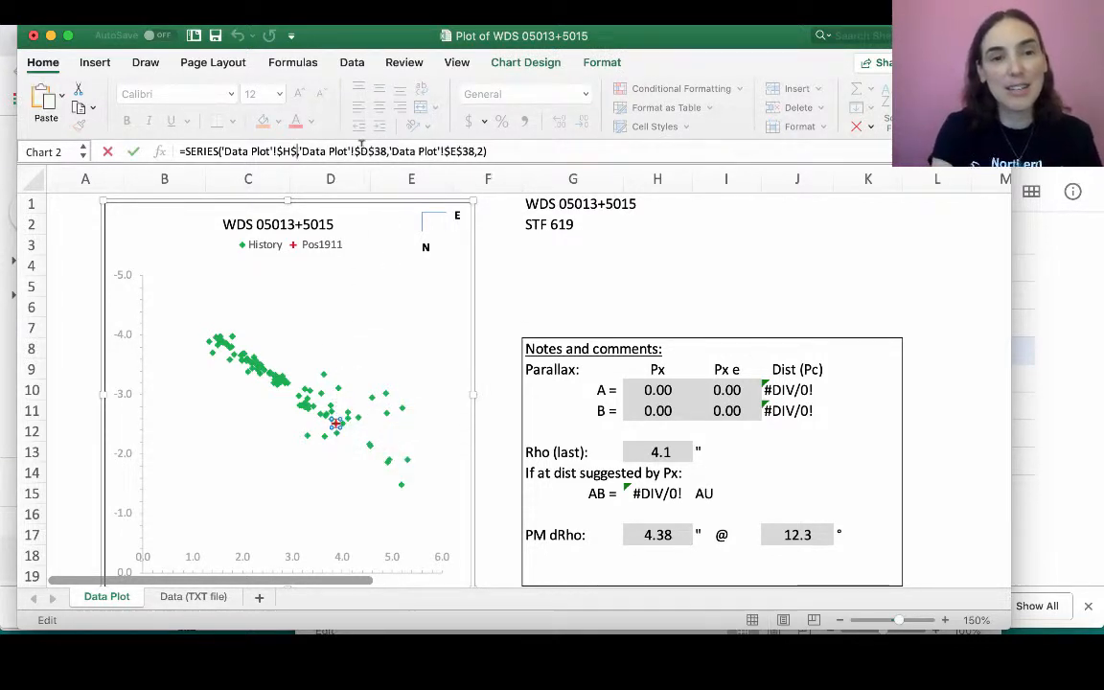
type("171")
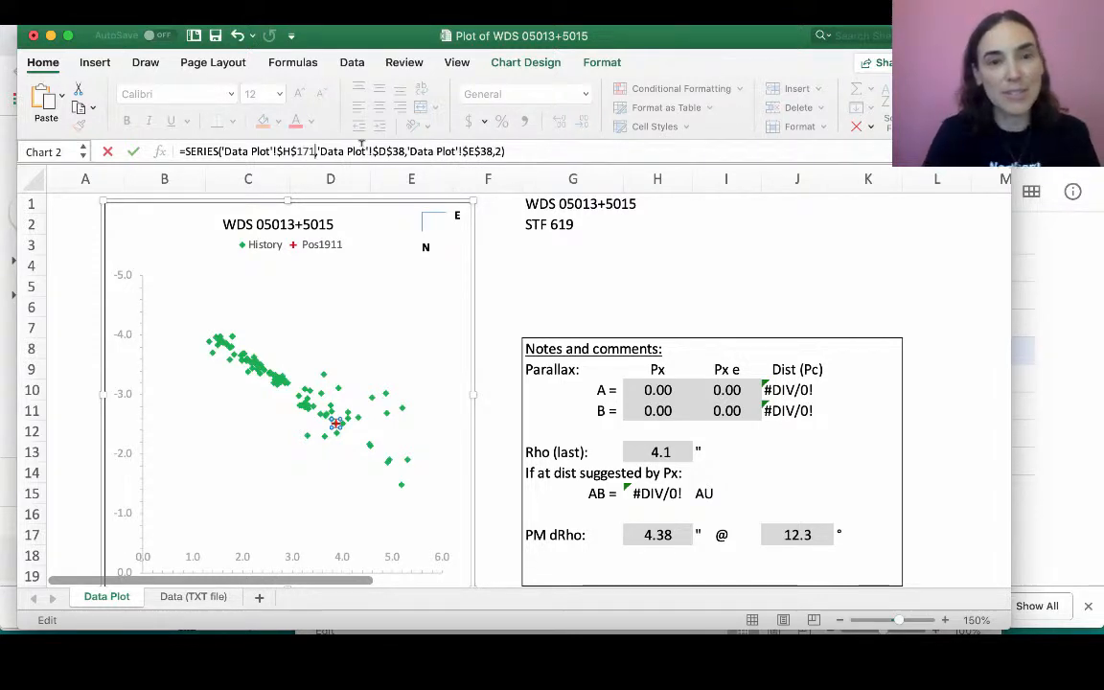
- Change the same series' X and Y value references to cells D171 and E171 and apply the formula
left_click(405, 150)
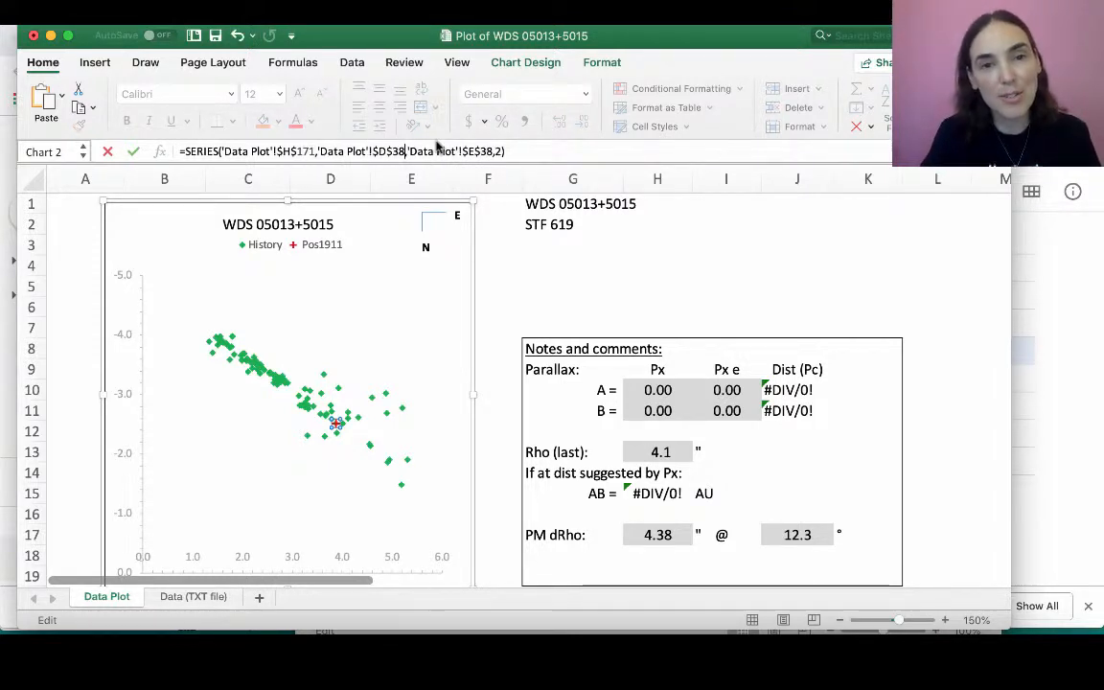
key("BackSpace")
key("BackSpace")
type("17")
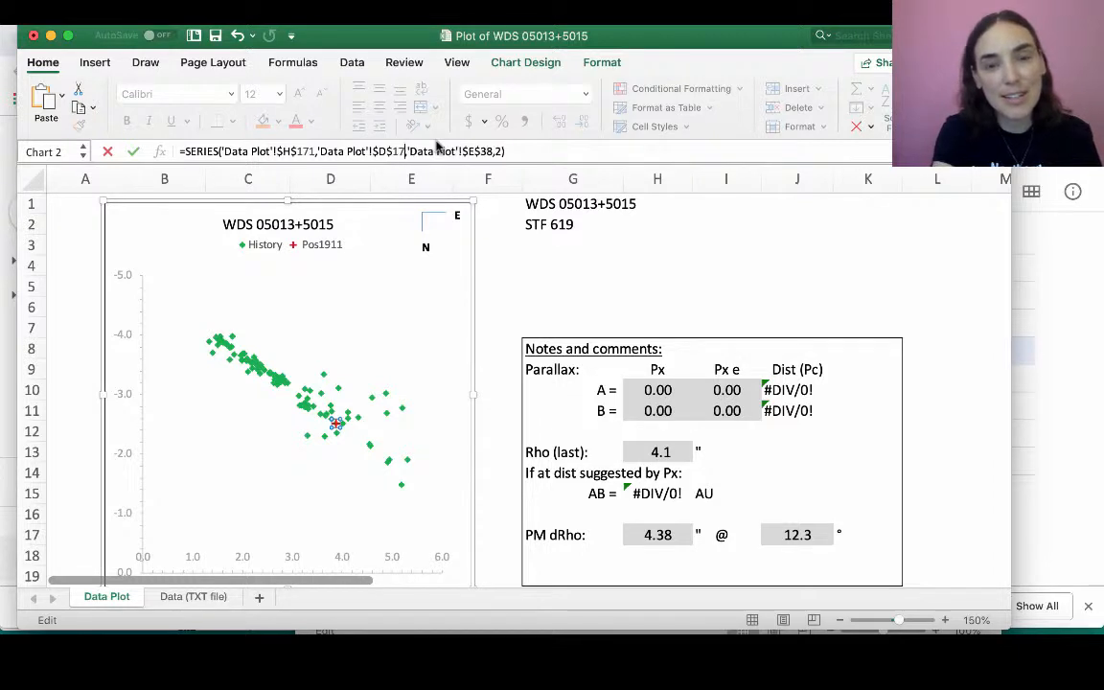
type("1")
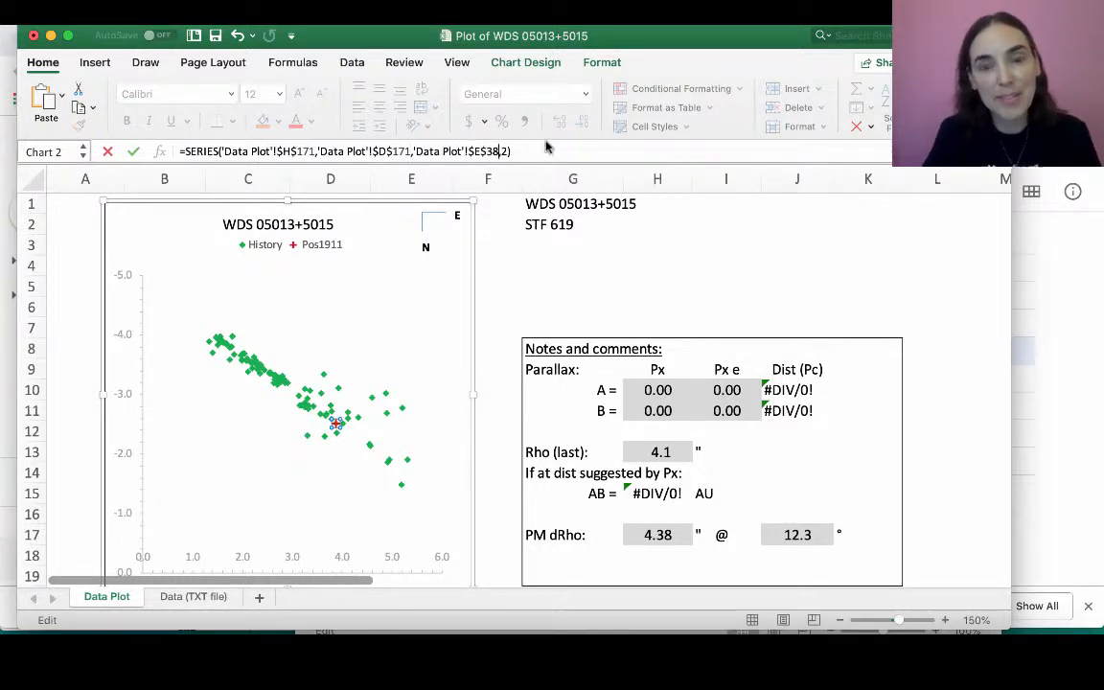
key("BackSpace")
type("171")
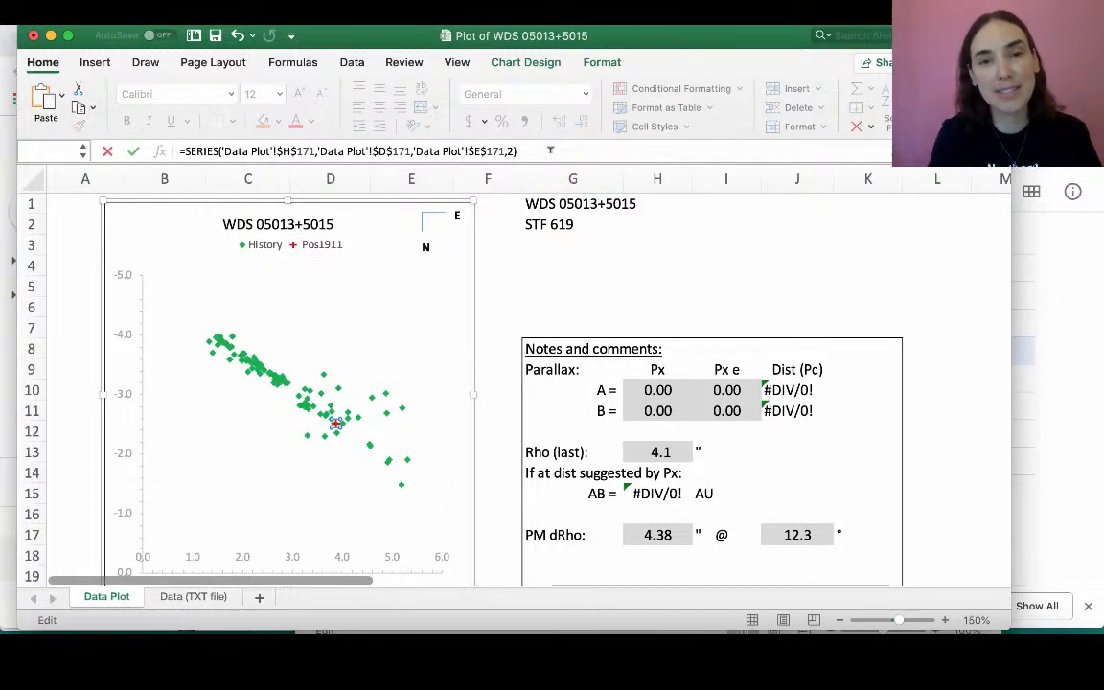
key("Return")
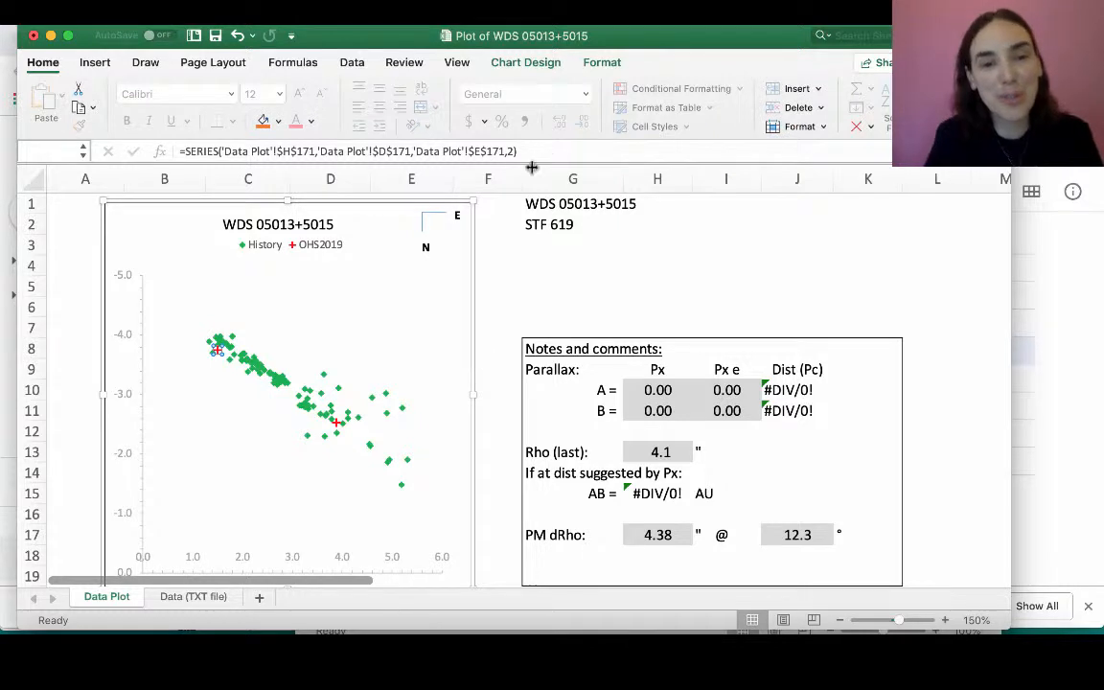
- Set the marker border of the History series' red plus point near (3.9, -2.5) to standard green
mouse_move(217, 355)
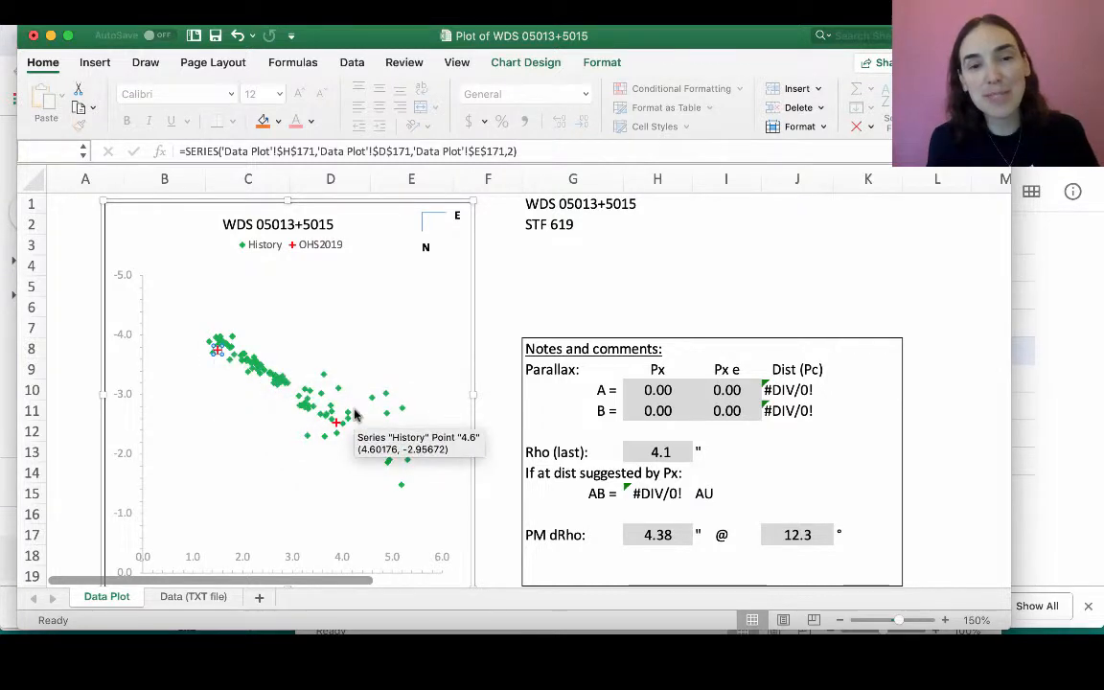
mouse_move(336, 427)
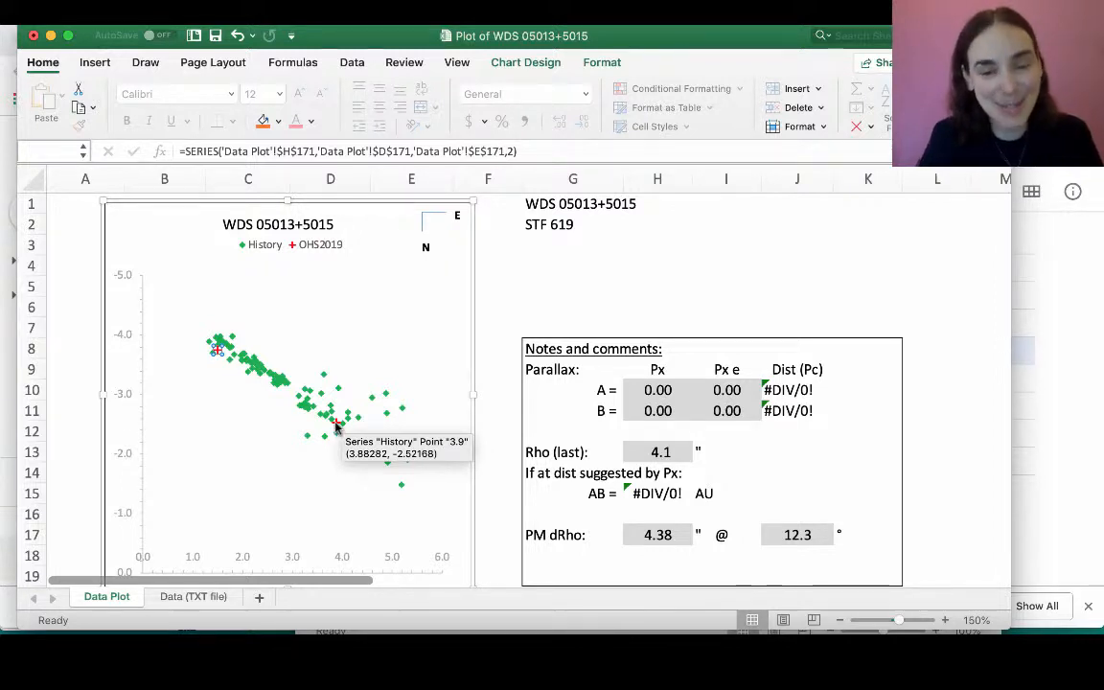
left_click(335, 428)
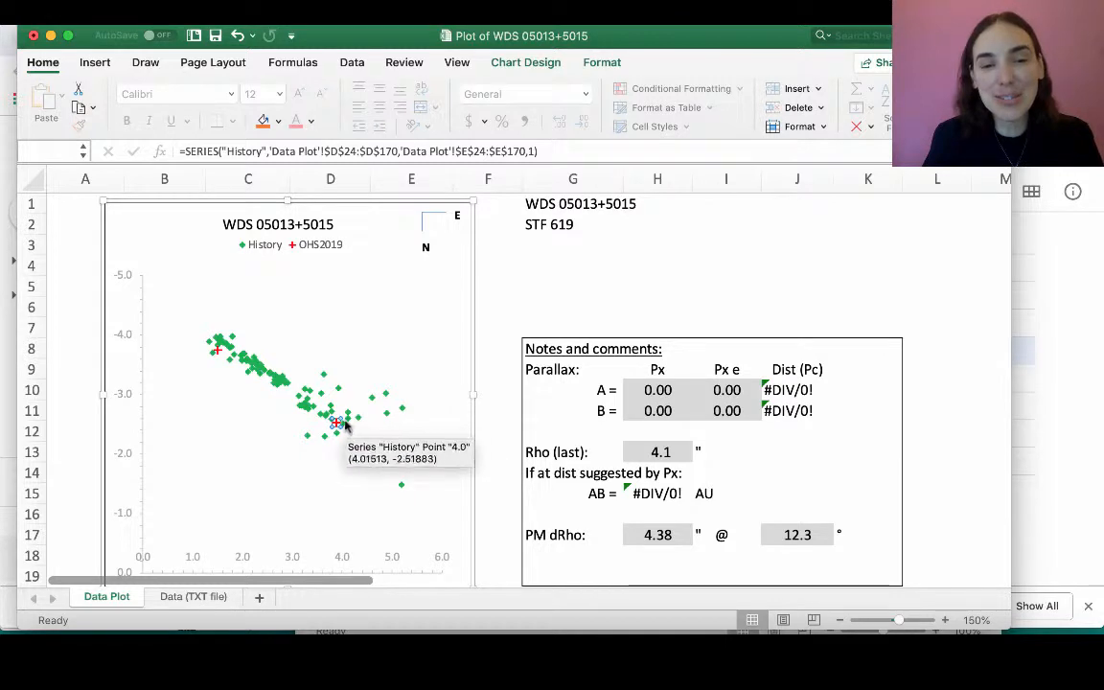
double_click(336, 427)
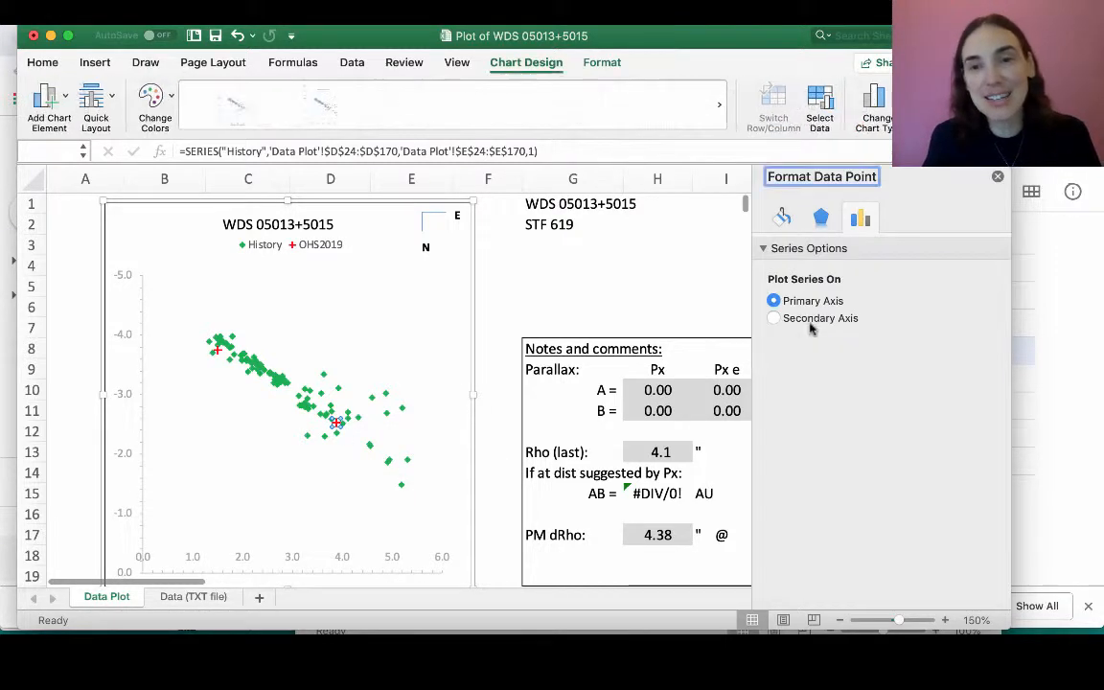
left_click(782, 217)
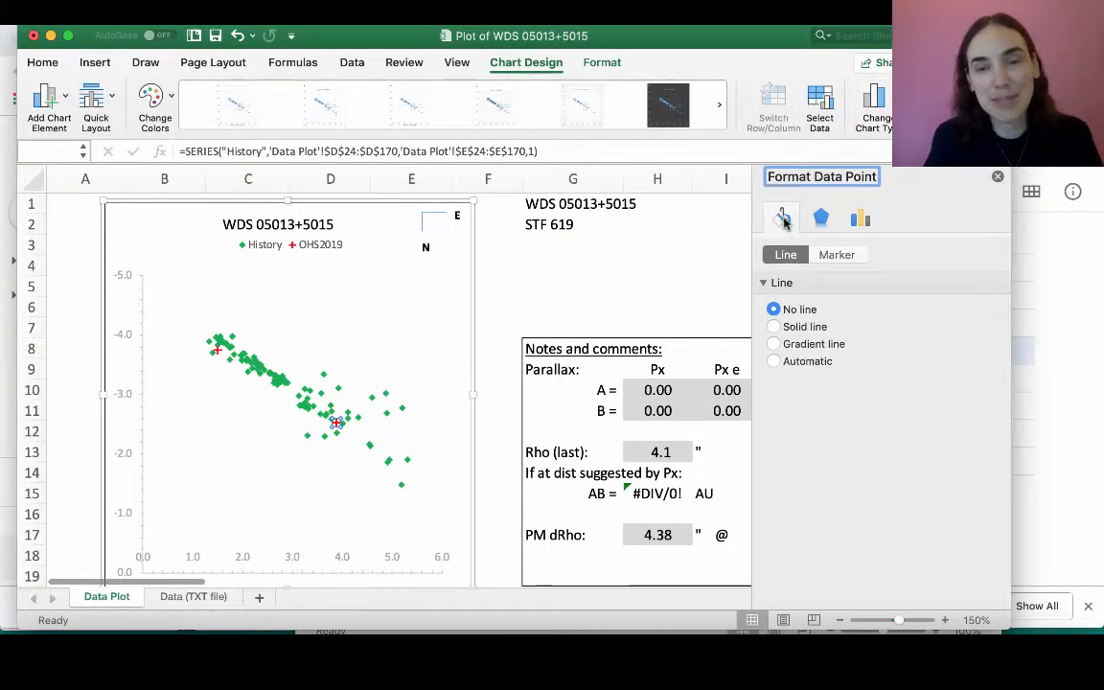
left_click(837, 253)
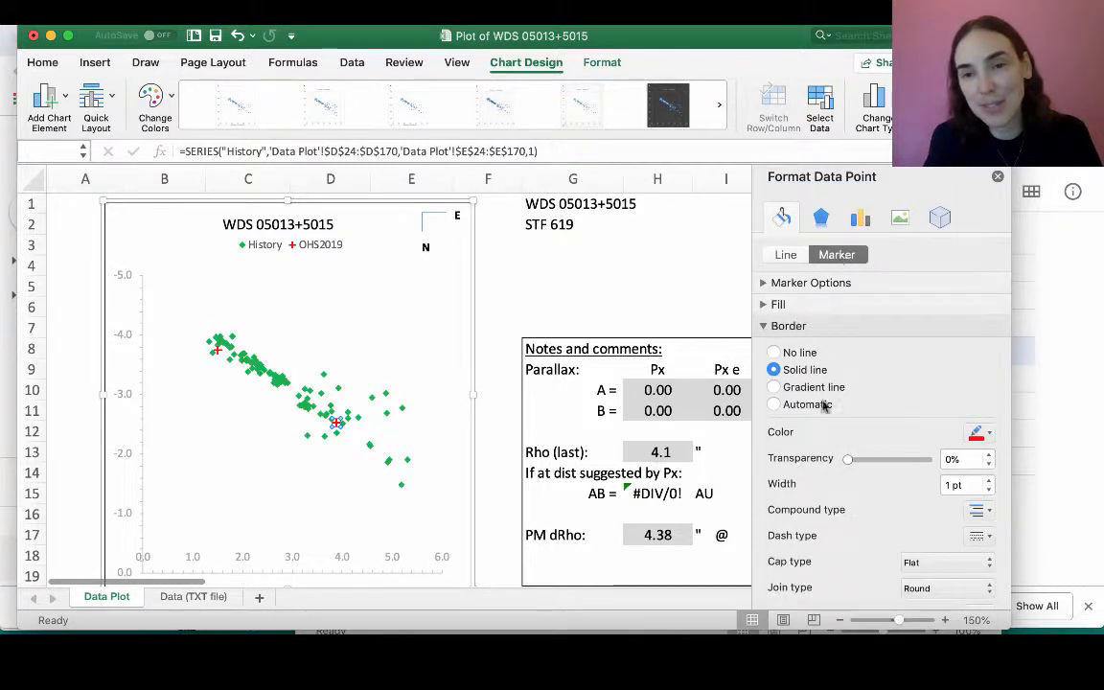
left_click(990, 433)
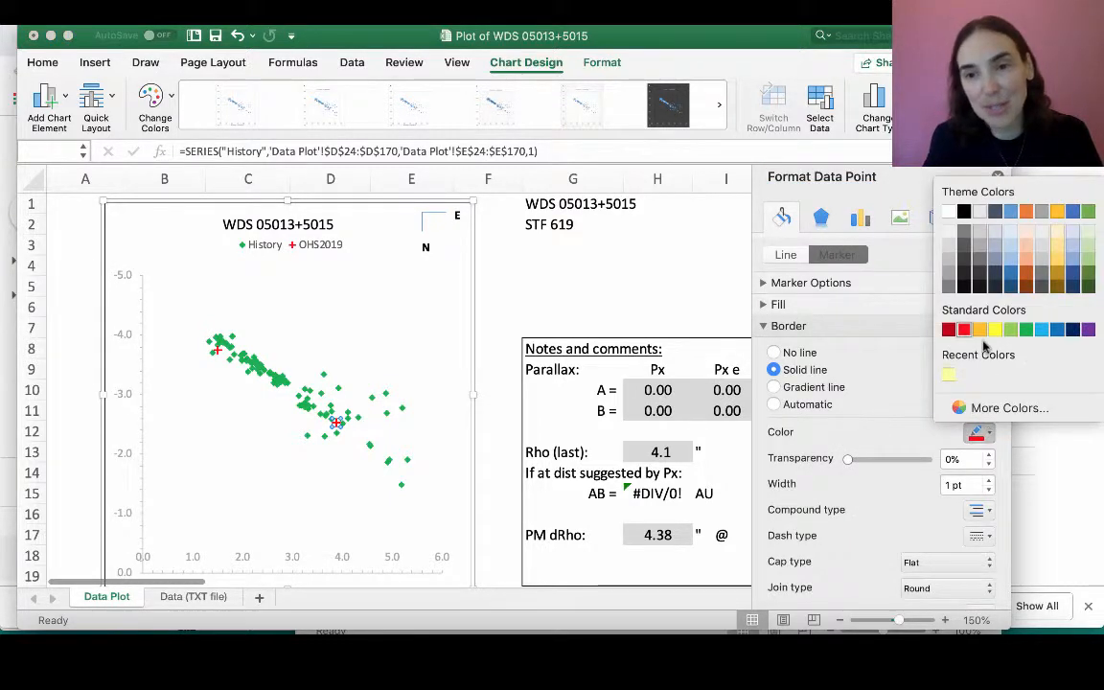
left_click(1024, 337)
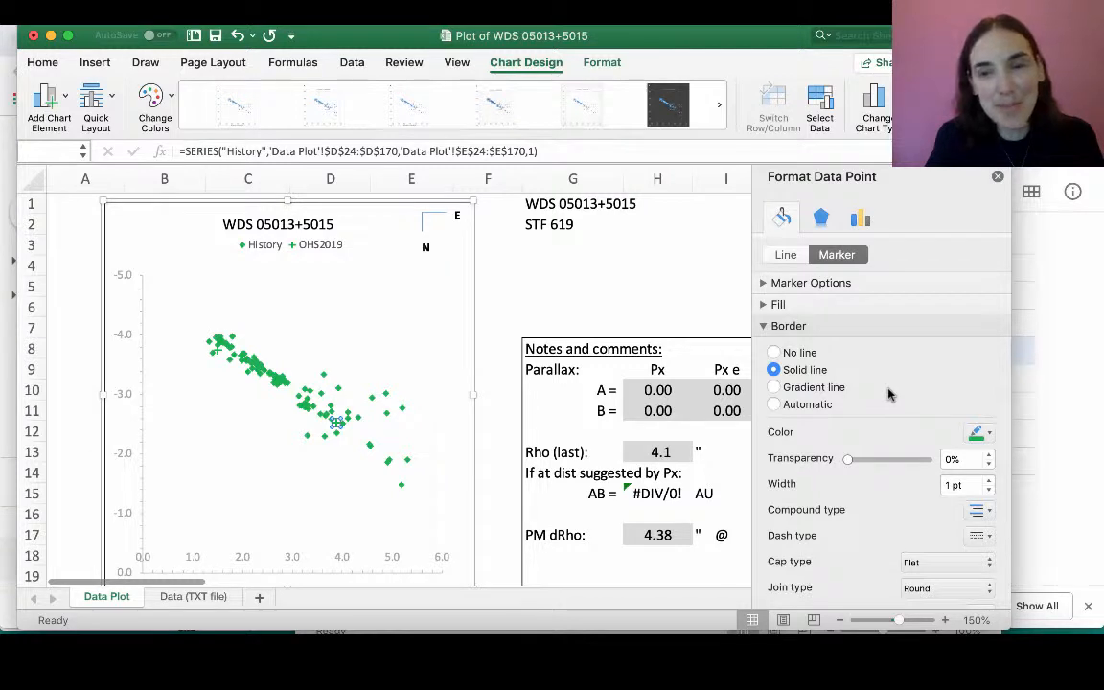
- Change that History point's marker to a built-in diamond of size 4
left_click(766, 288)
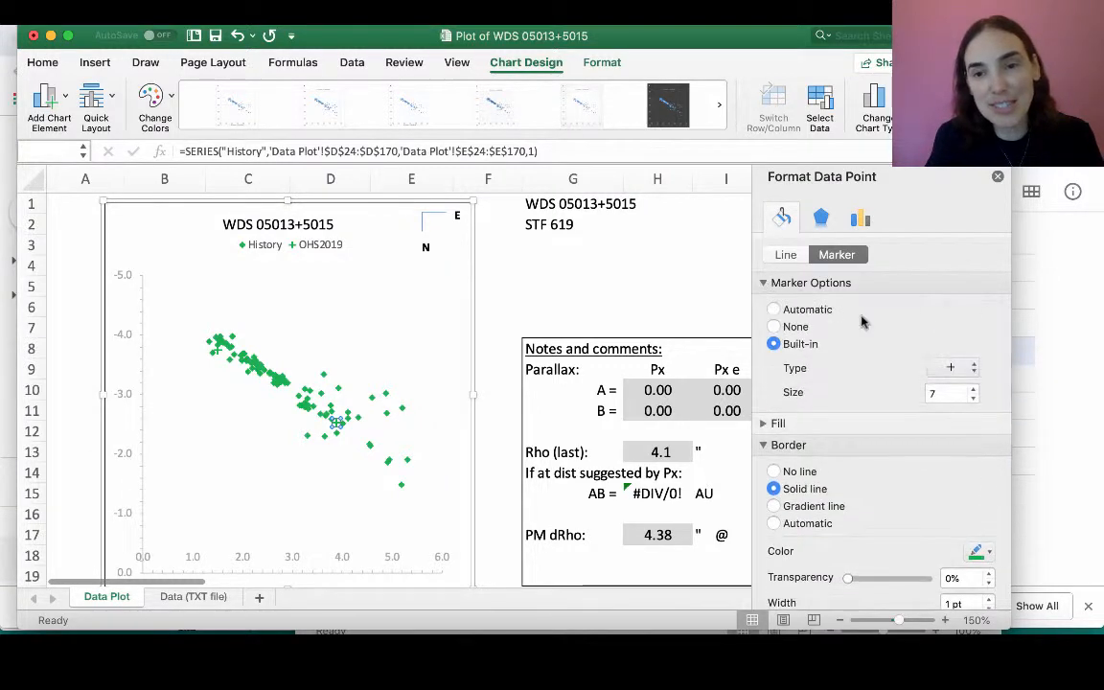
left_click(974, 398)
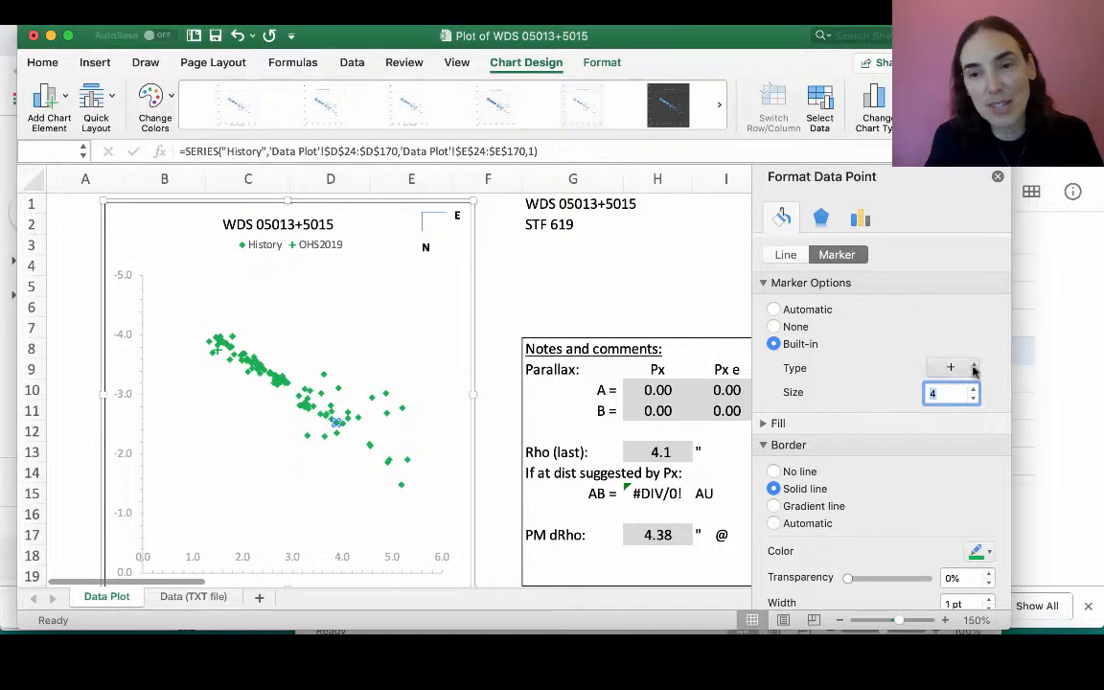
left_click(971, 369)
left_click(939, 259)
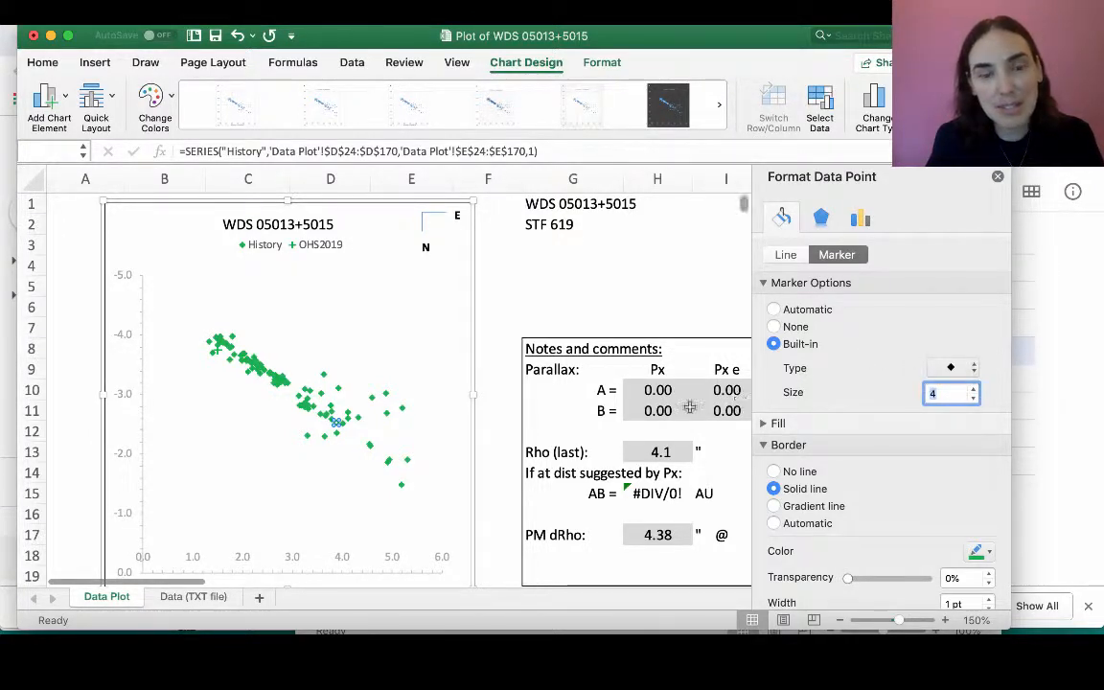
- Give the History point's diamond marker a solid green fill and deselect it
left_click(764, 423)
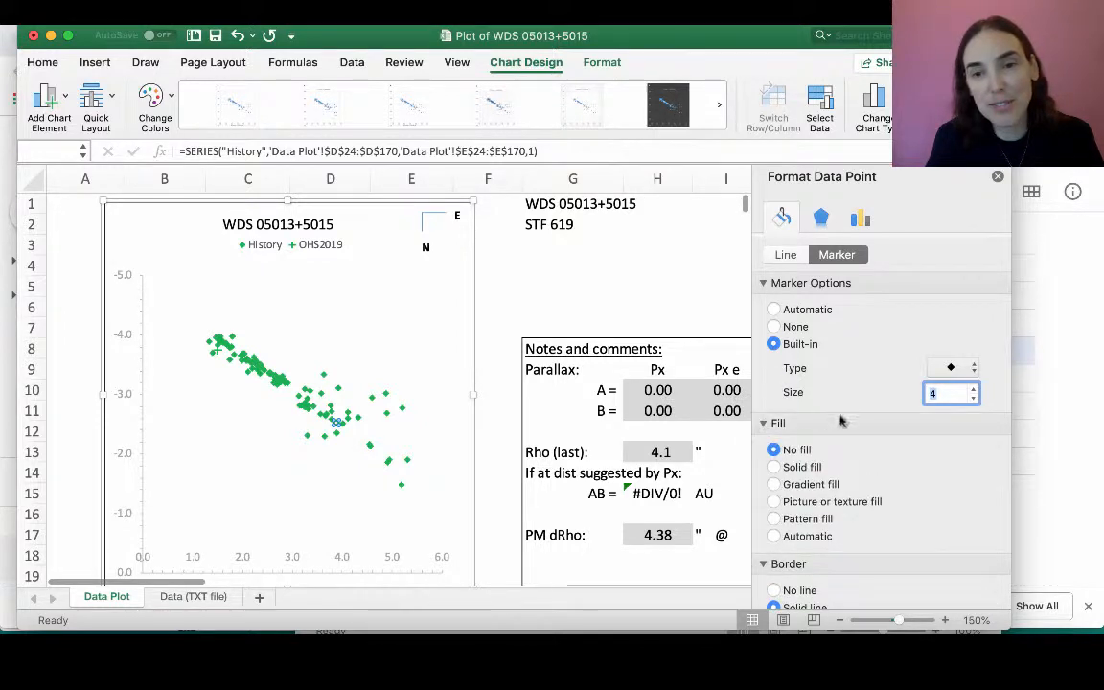
left_click(774, 466)
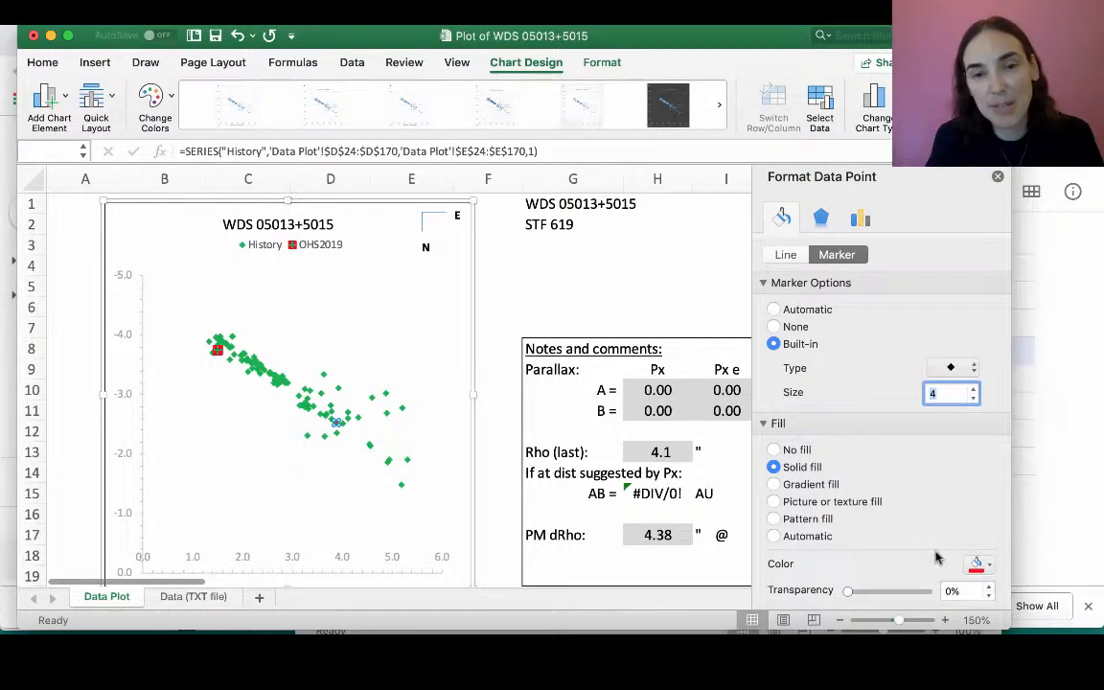
left_click(990, 569)
left_click(1012, 460)
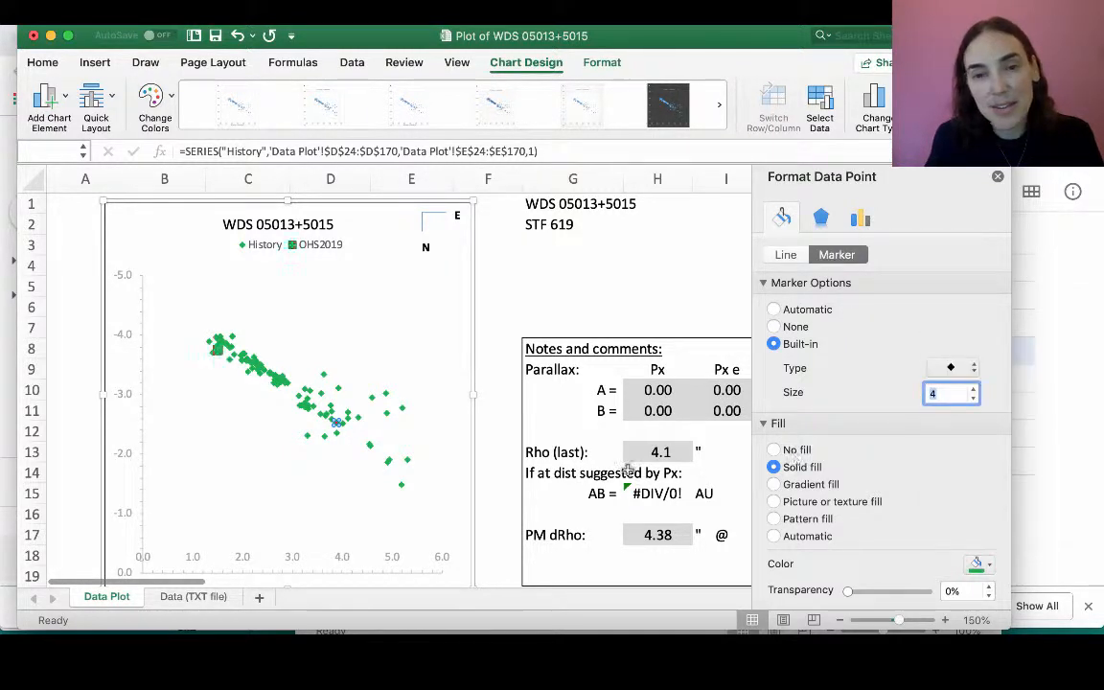
left_click(320, 466)
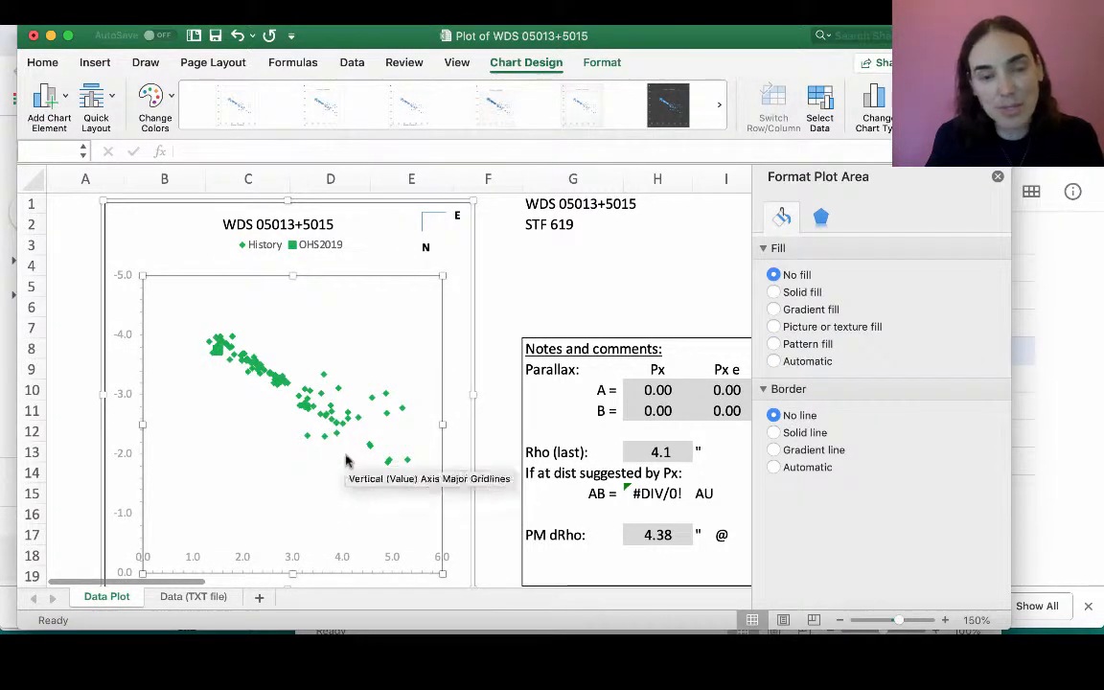
- Format the OHS2019 data point's plus marker with no fill and a red solid border
left_click(219, 356)
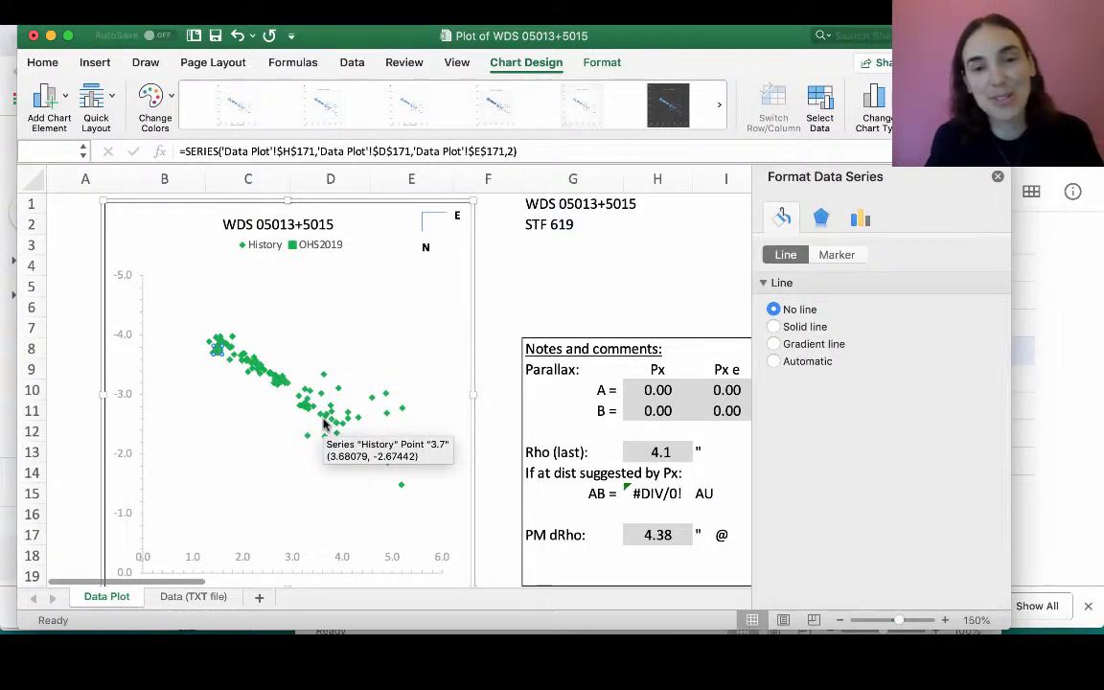
left_click(220, 355)
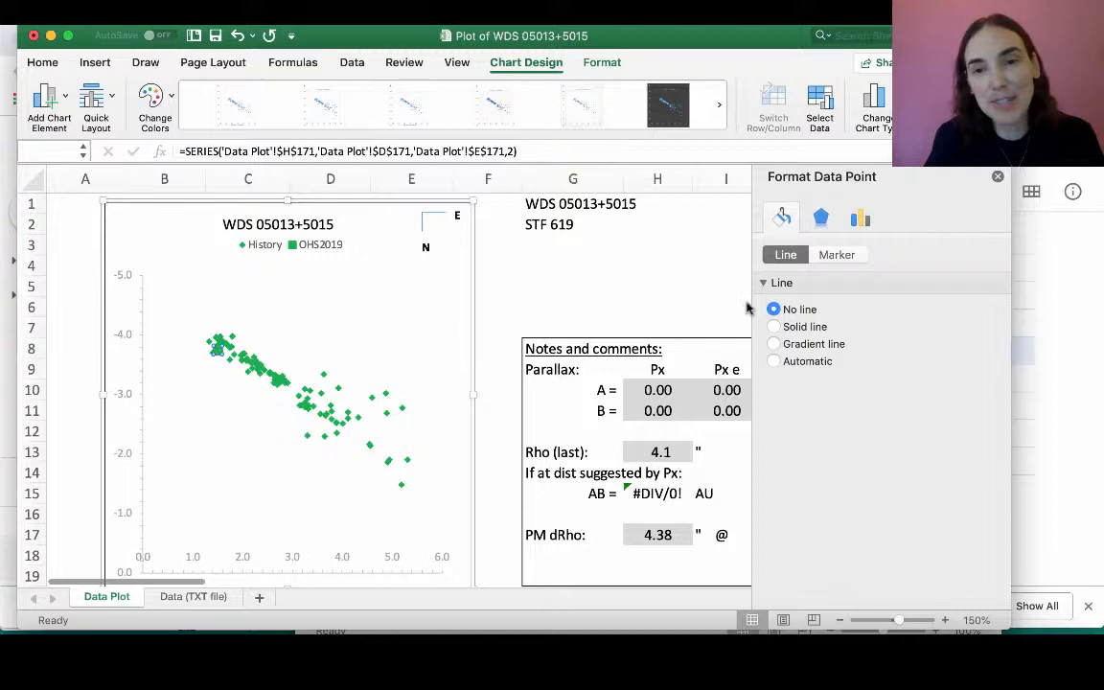
left_click(836, 255)
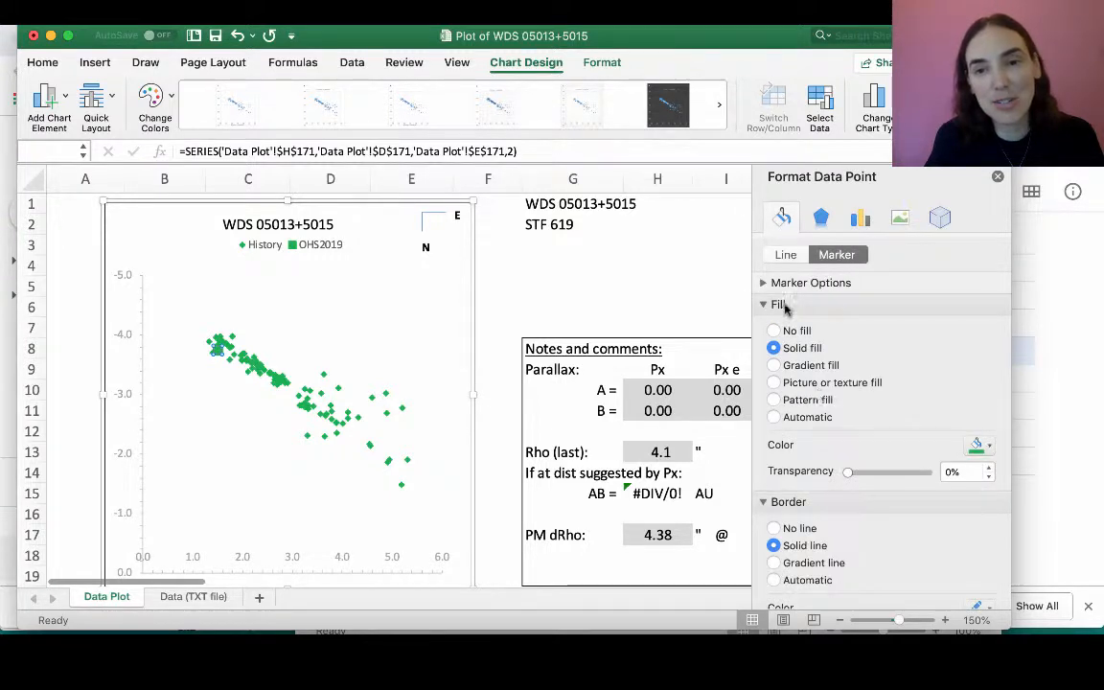
left_click(764, 284)
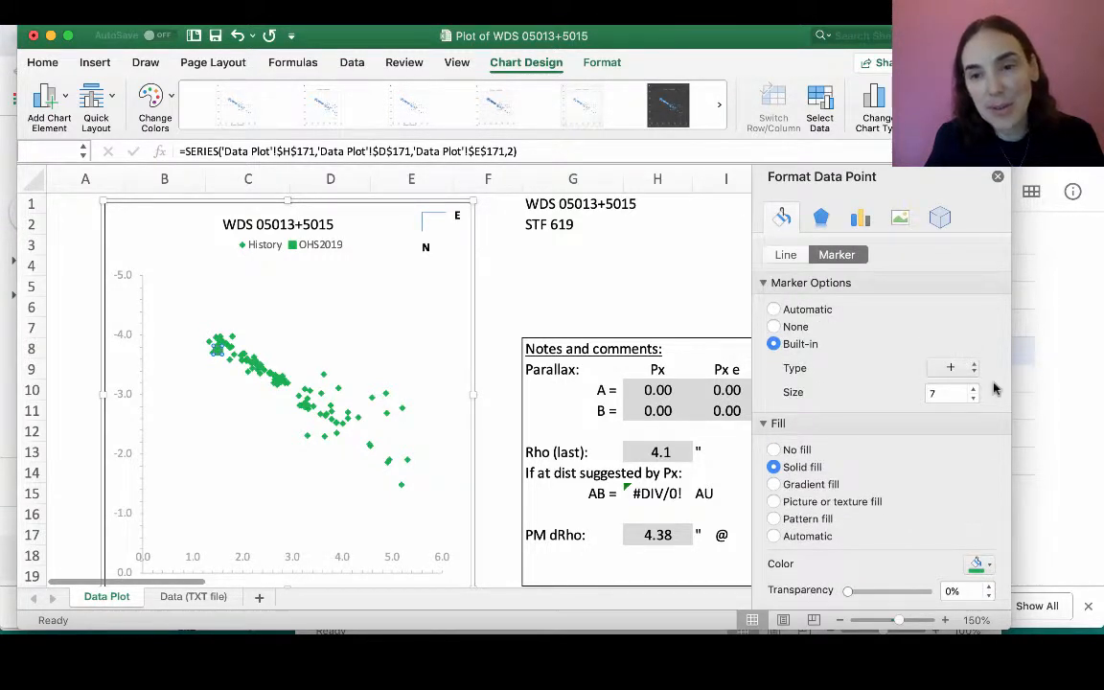
left_click(773, 449)
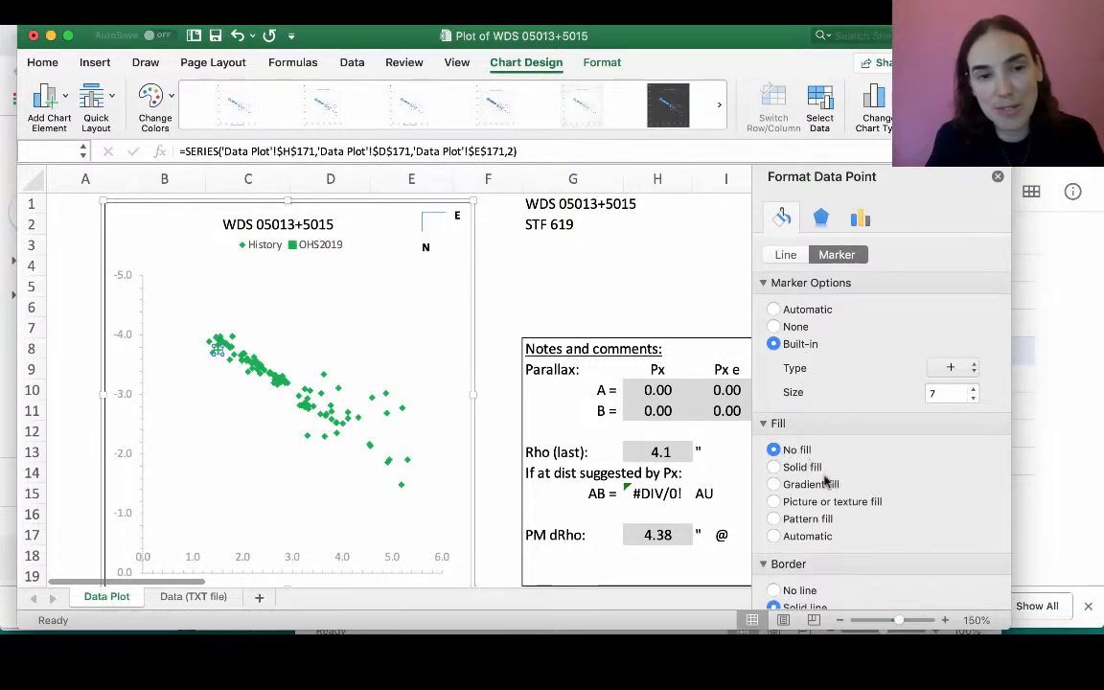
scroll(848, 505, "down", 3)
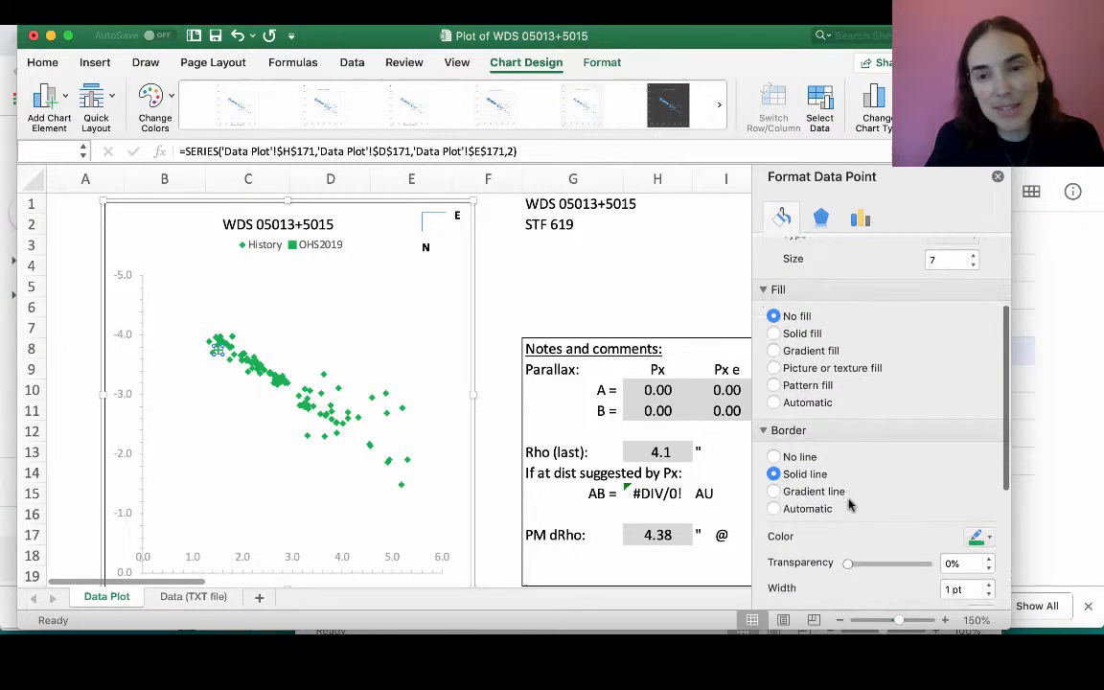
left_click(988, 537)
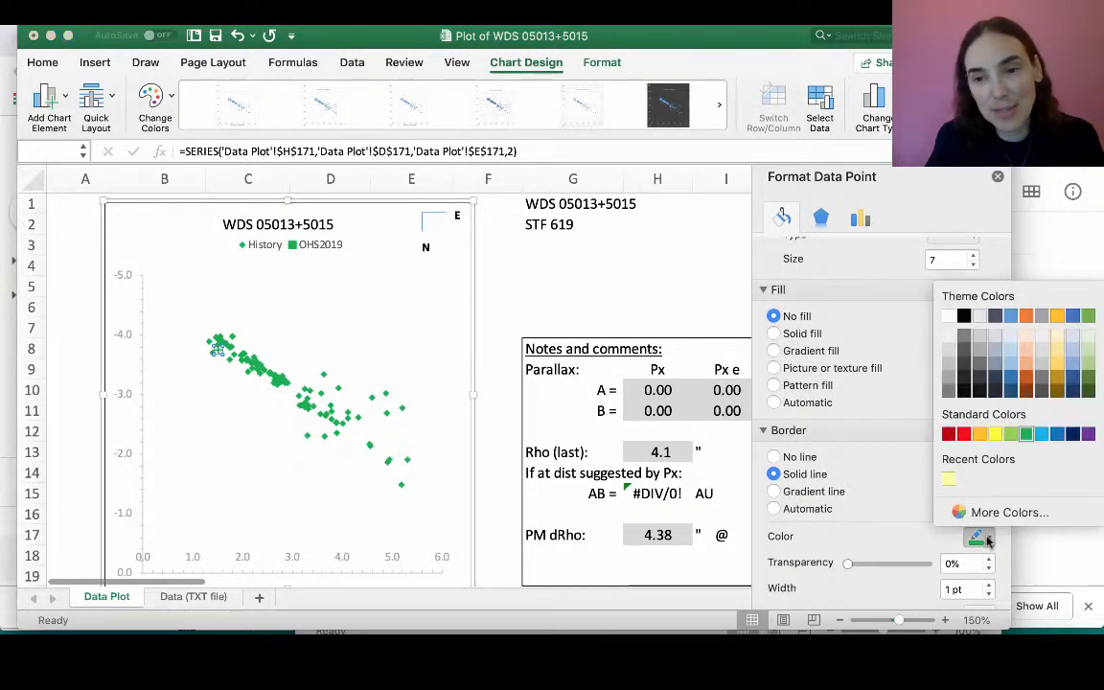
left_click(964, 434)
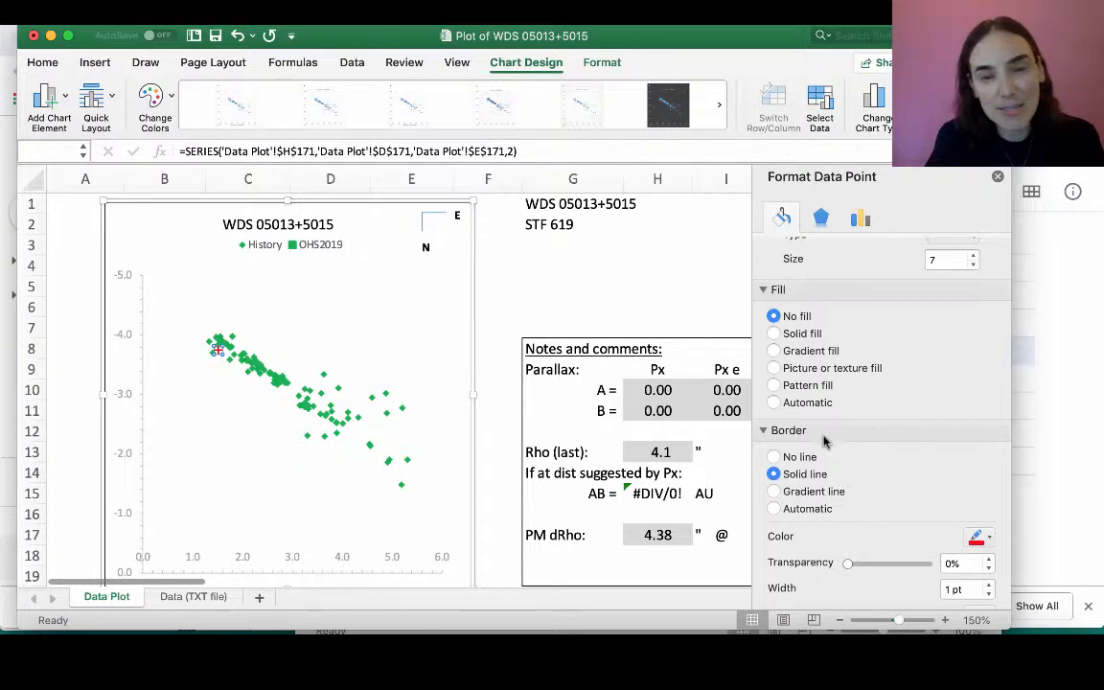
scroll(971, 393, "down", 5)
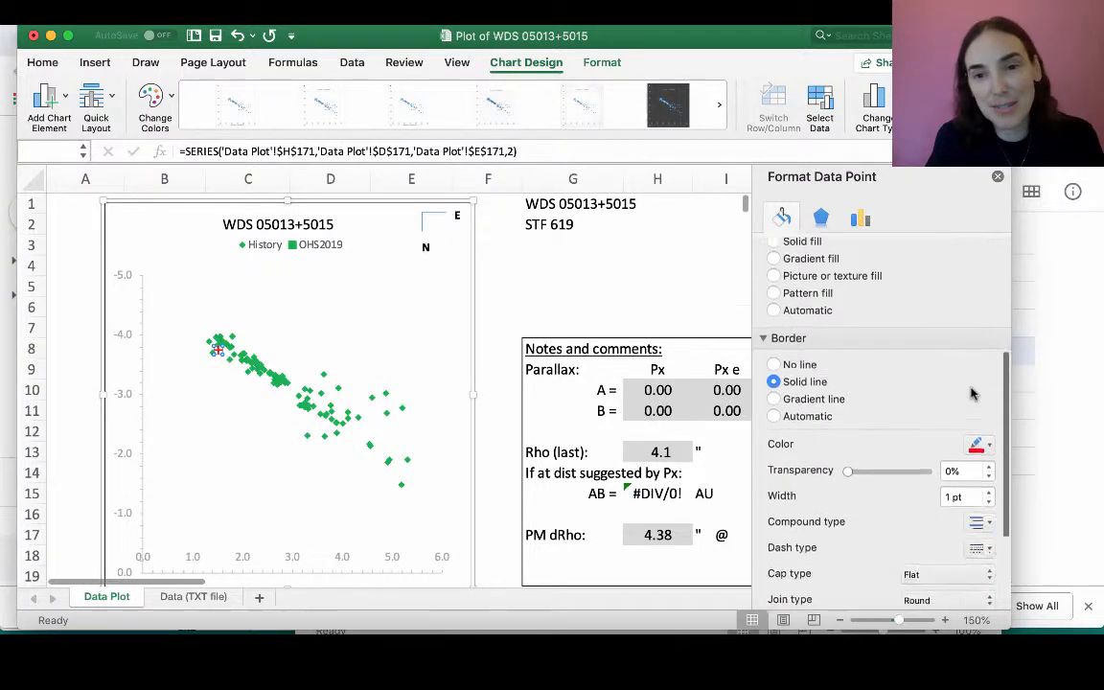
scroll(971, 393, "up", 5)
scroll(970, 393, "up", 2)
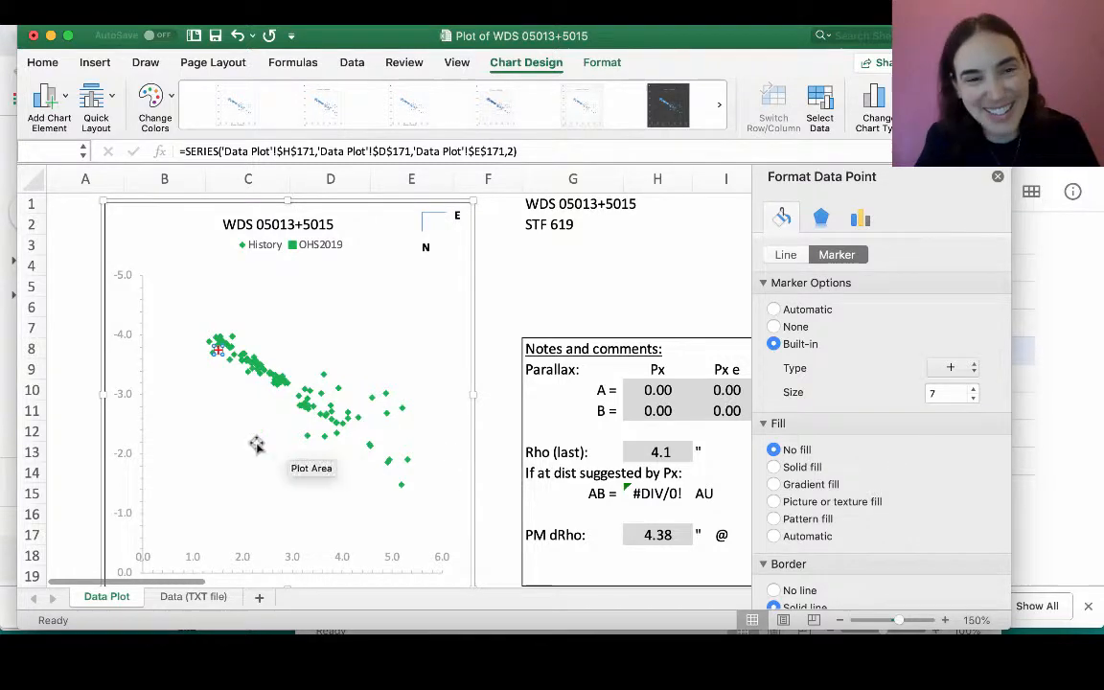
left_click(220, 443)
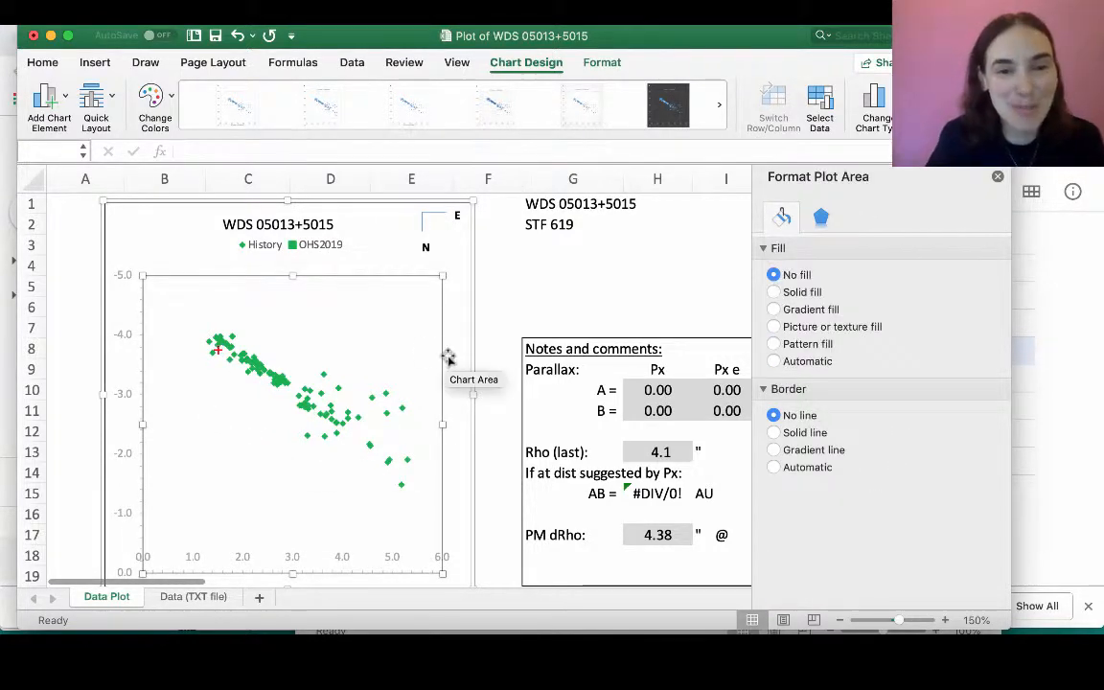
left_click(295, 249)
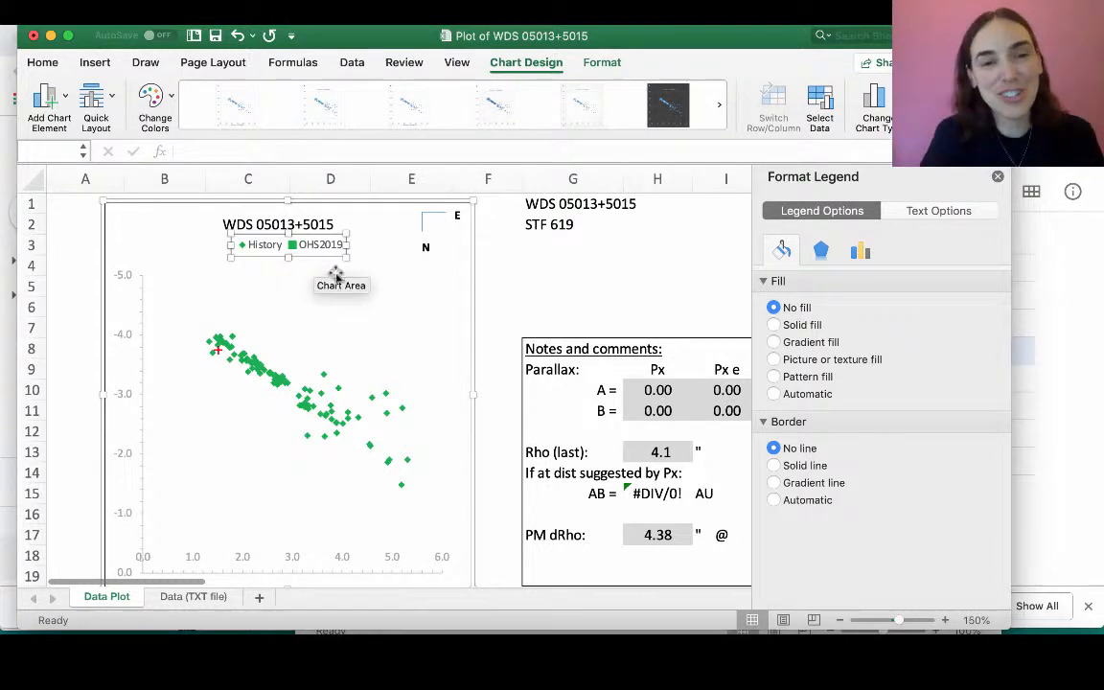
left_click(502, 301)
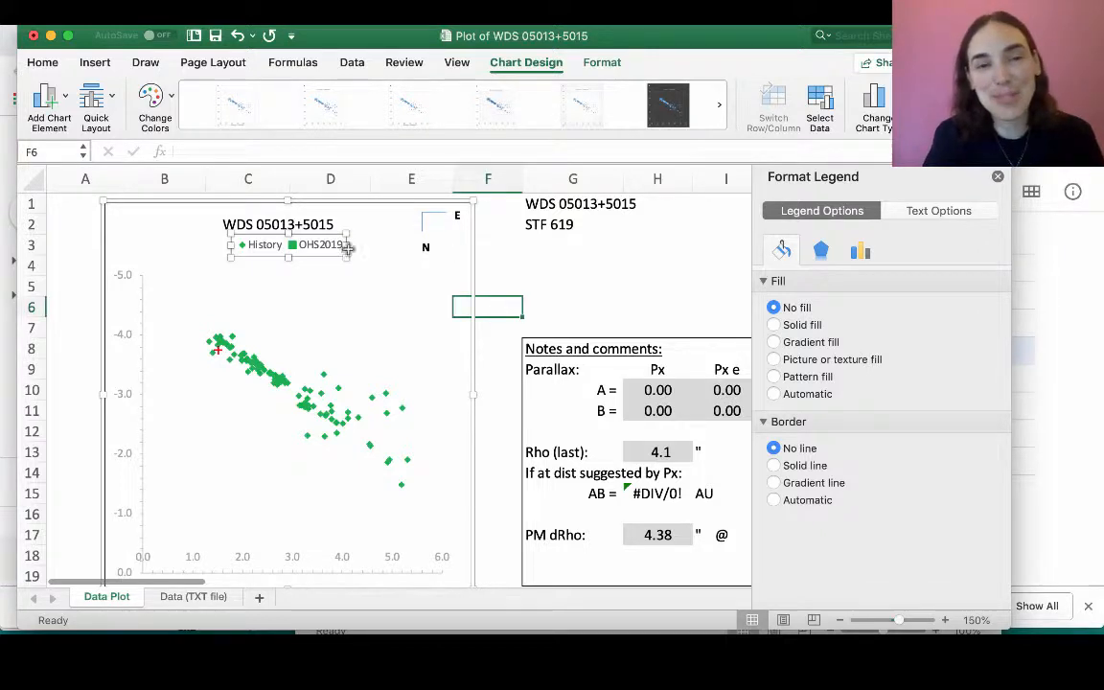
left_click(289, 250)
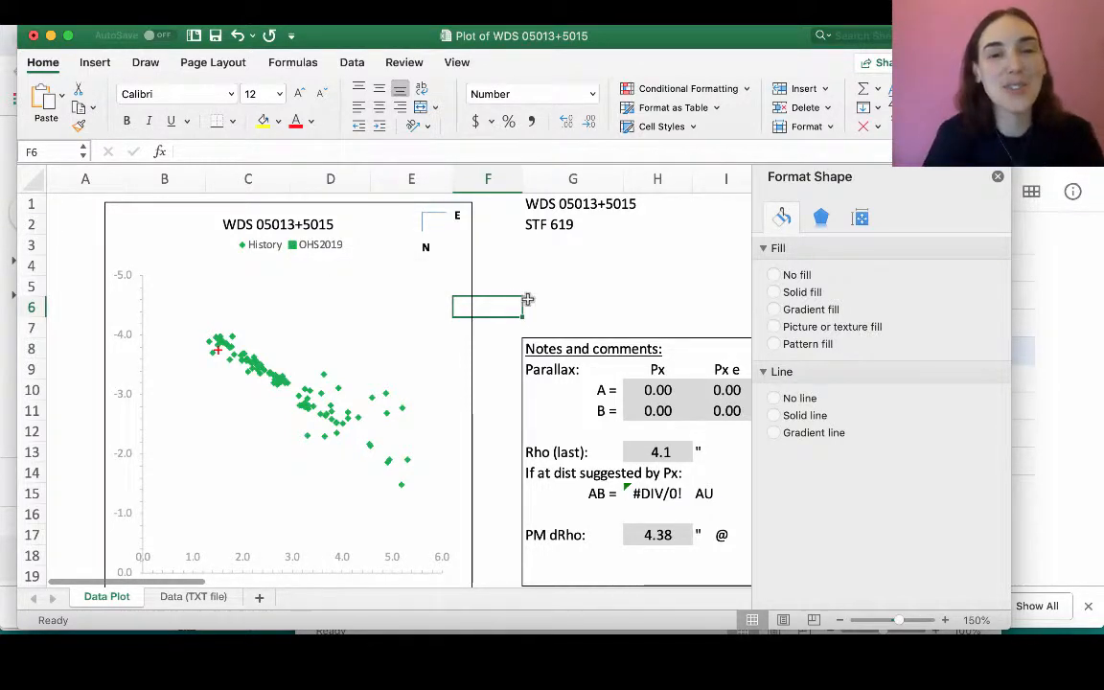
- Add a linear trendline to the History series on the plot
left_click(257, 370)
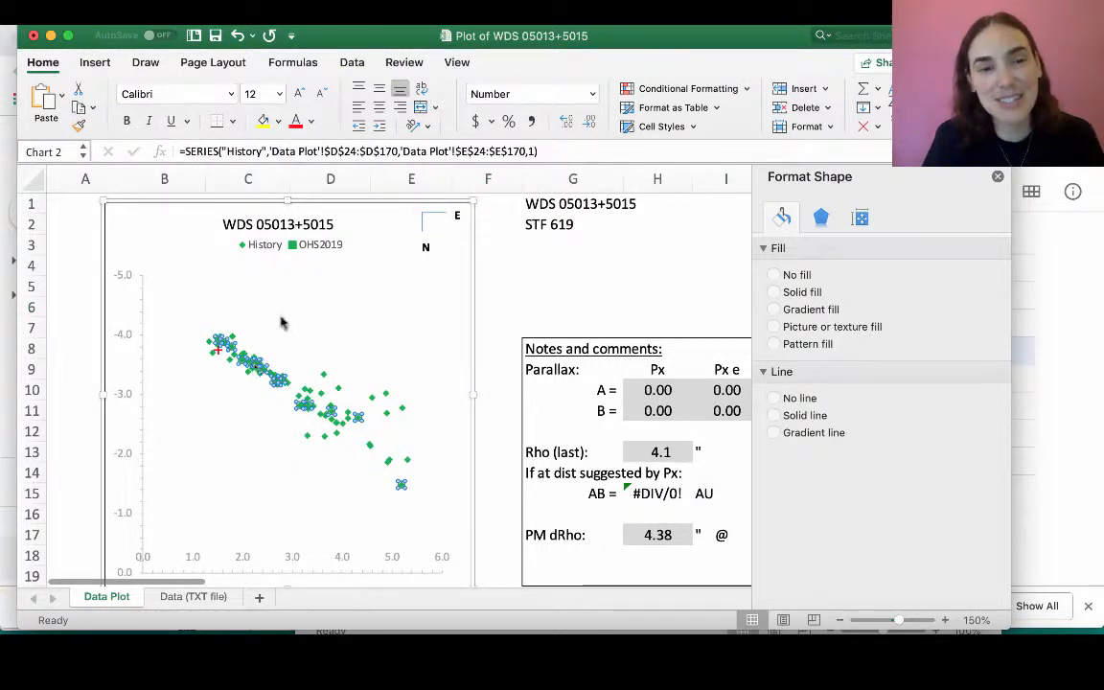
left_click(257, 369)
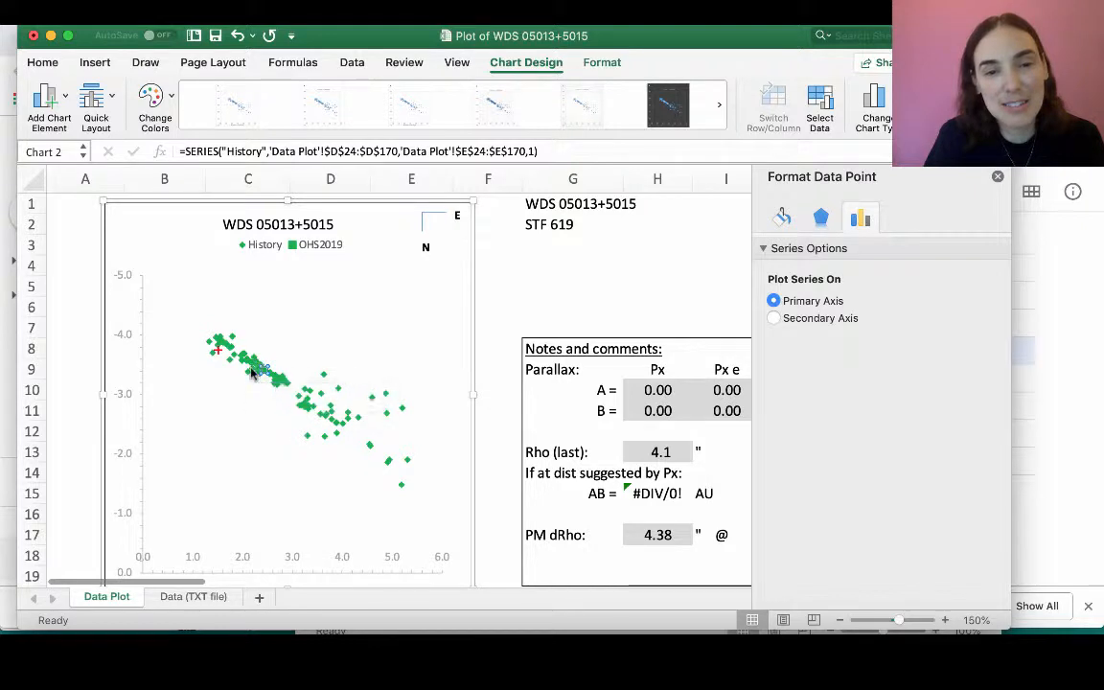
left_click(314, 384)
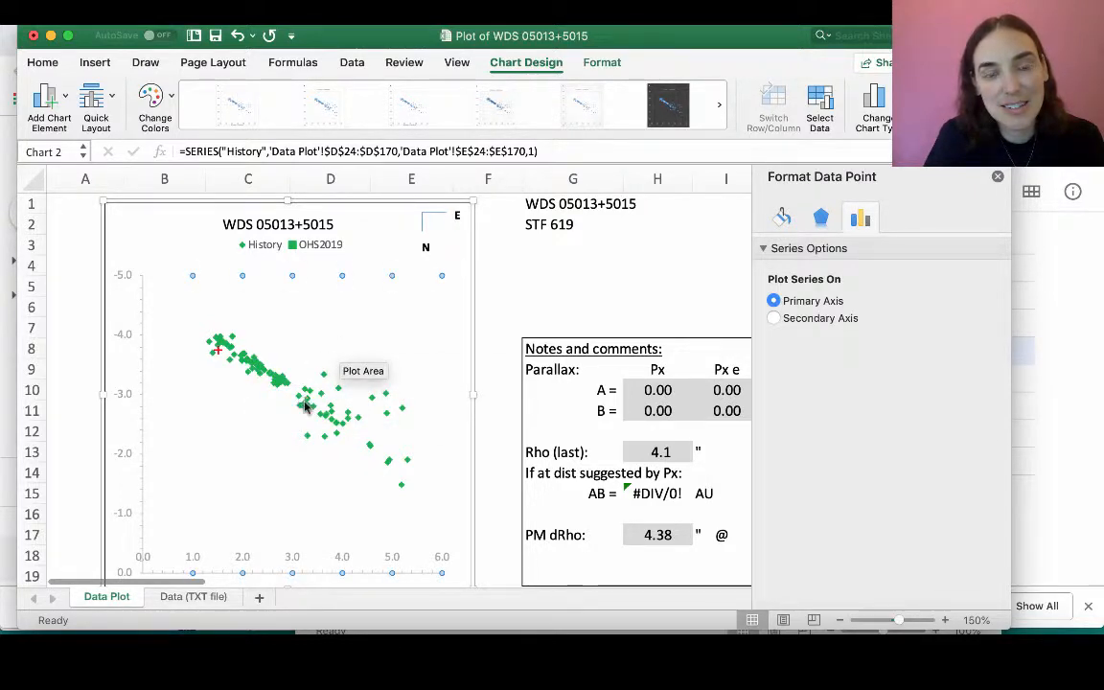
left_click(305, 406)
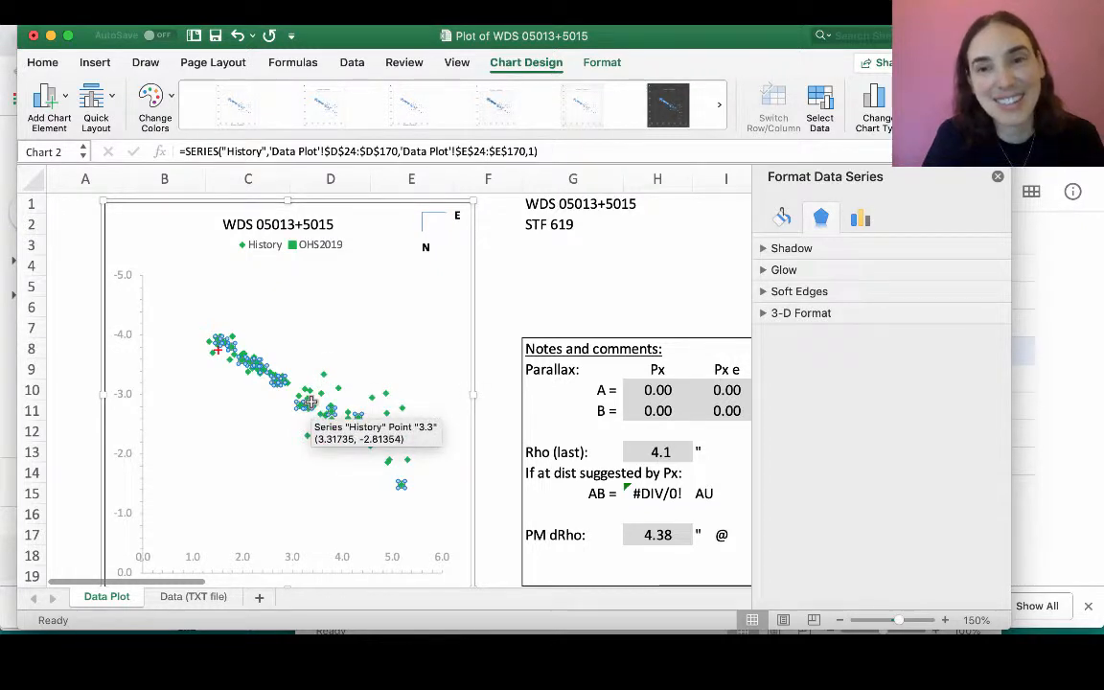
right_click(309, 403)
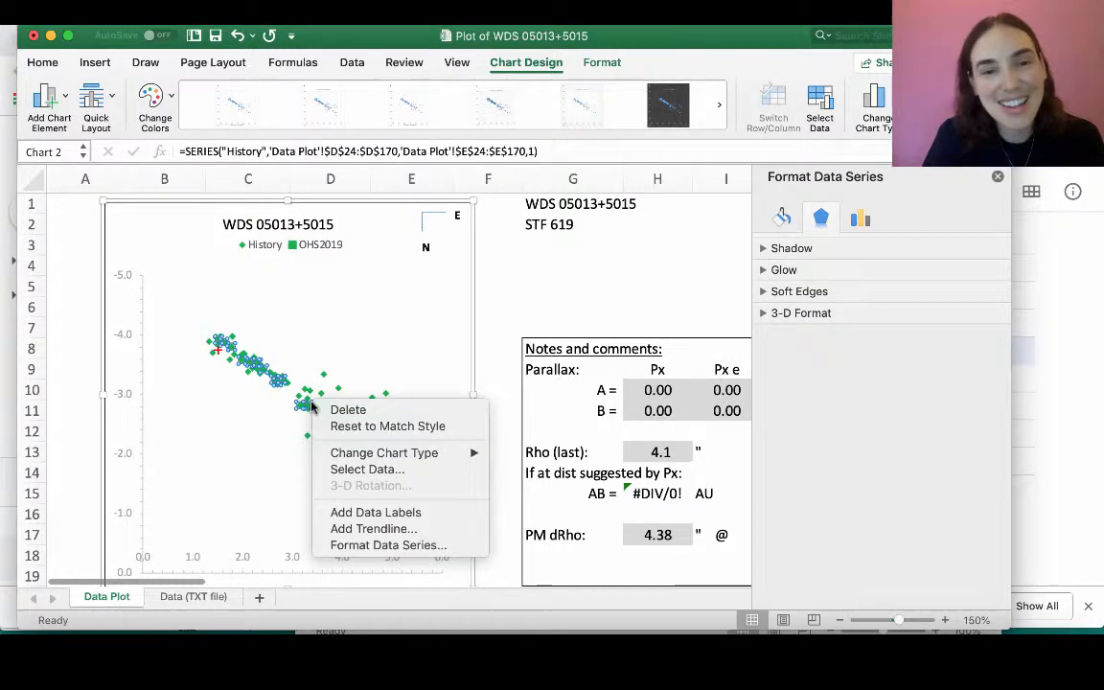
left_click(349, 530)
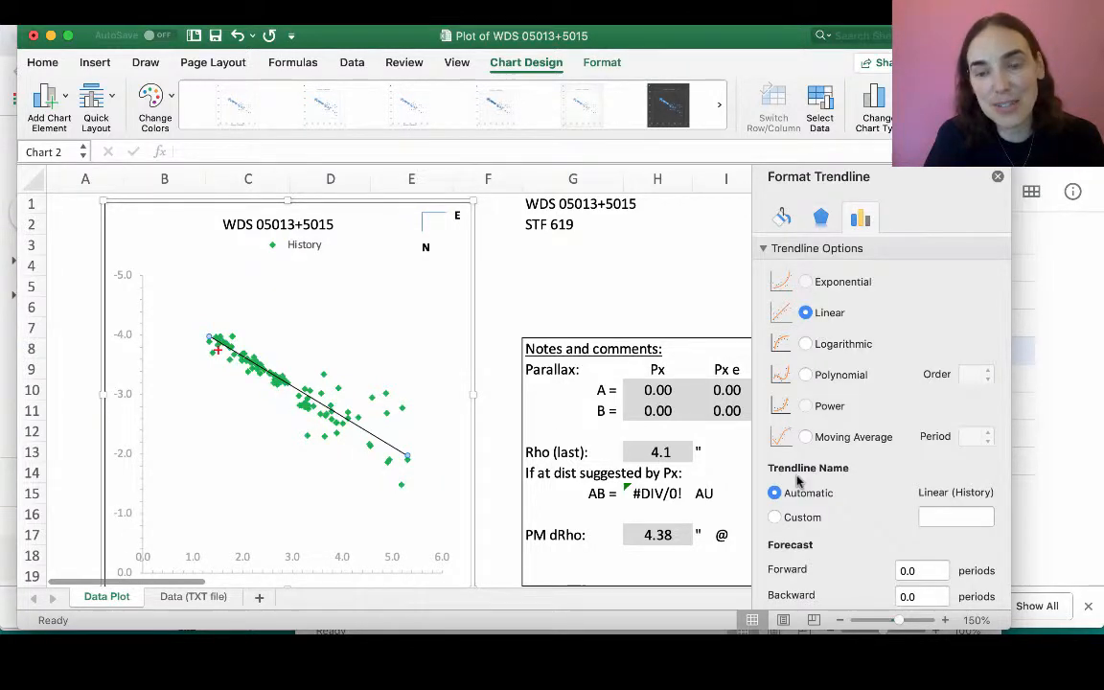
- Display the linear trendline's R-squared value on the chart and move its label to the empty area below the data points
scroll(798, 482, "down", 3)
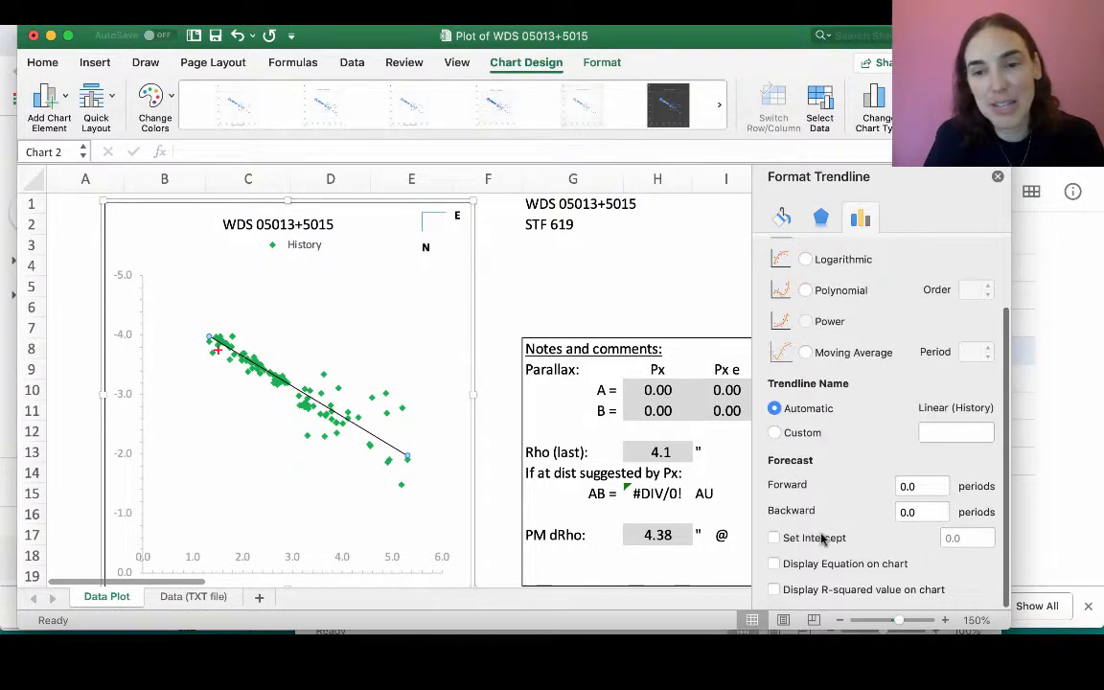
left_click(774, 590)
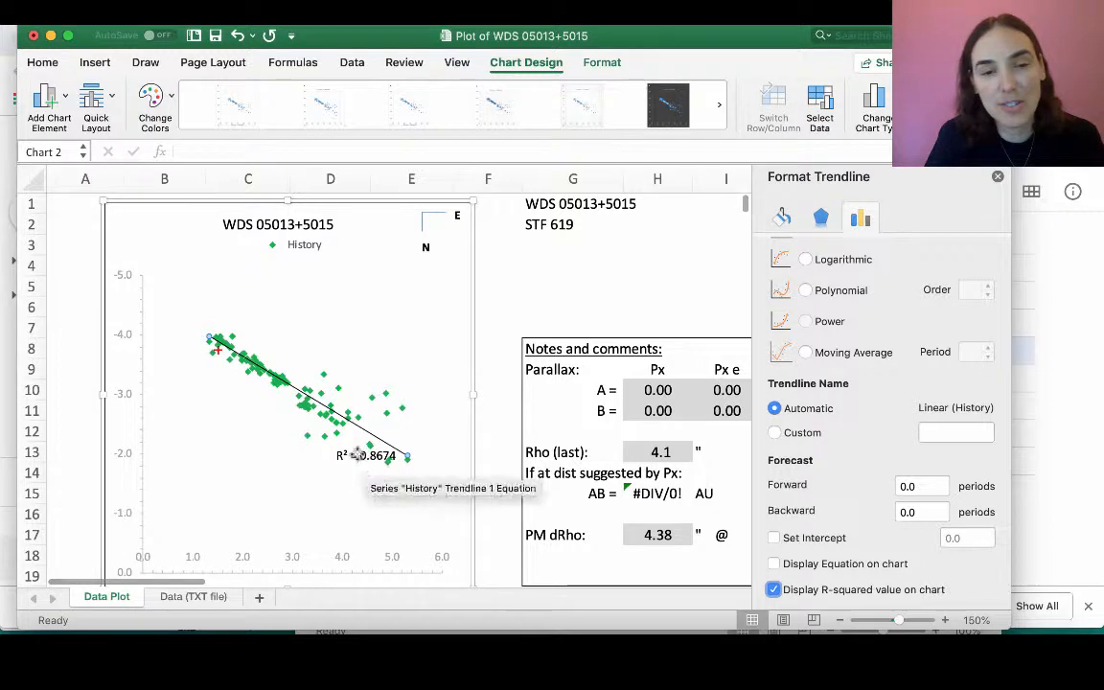
left_click(384, 452)
left_click_drag(356, 447, 251, 435)
left_click(323, 473)
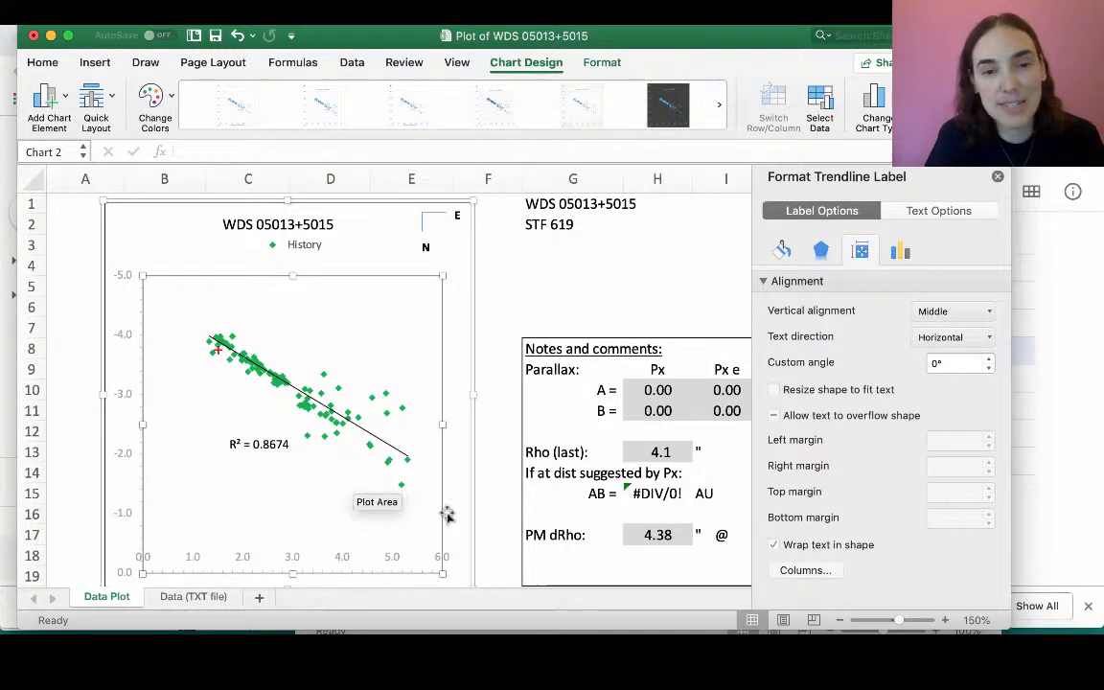
left_click(502, 496)
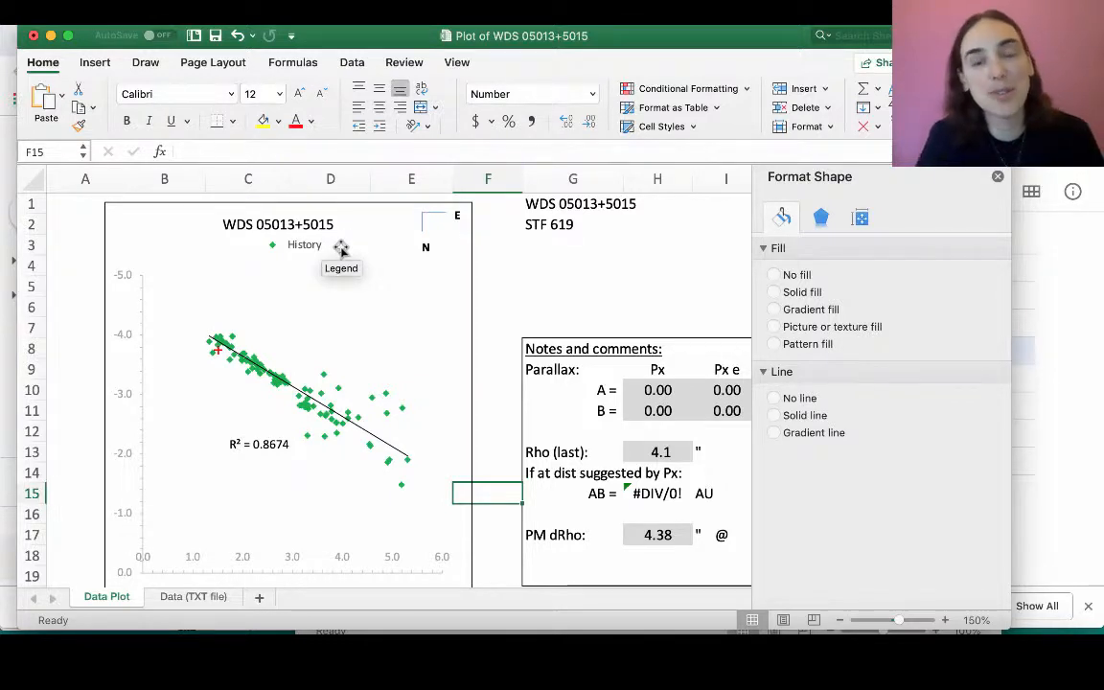
left_click(507, 395)
left_click(552, 281)
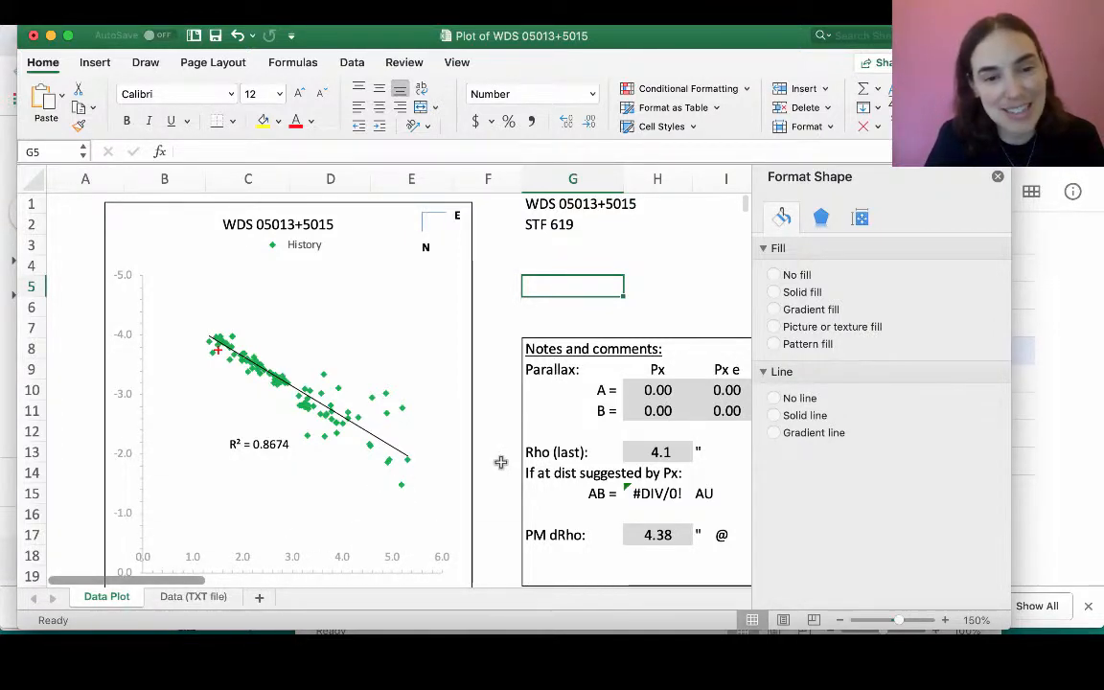
- Set the minimum bound of the chart's vertical axis to -6.0
scroll(501, 463, "down", 2)
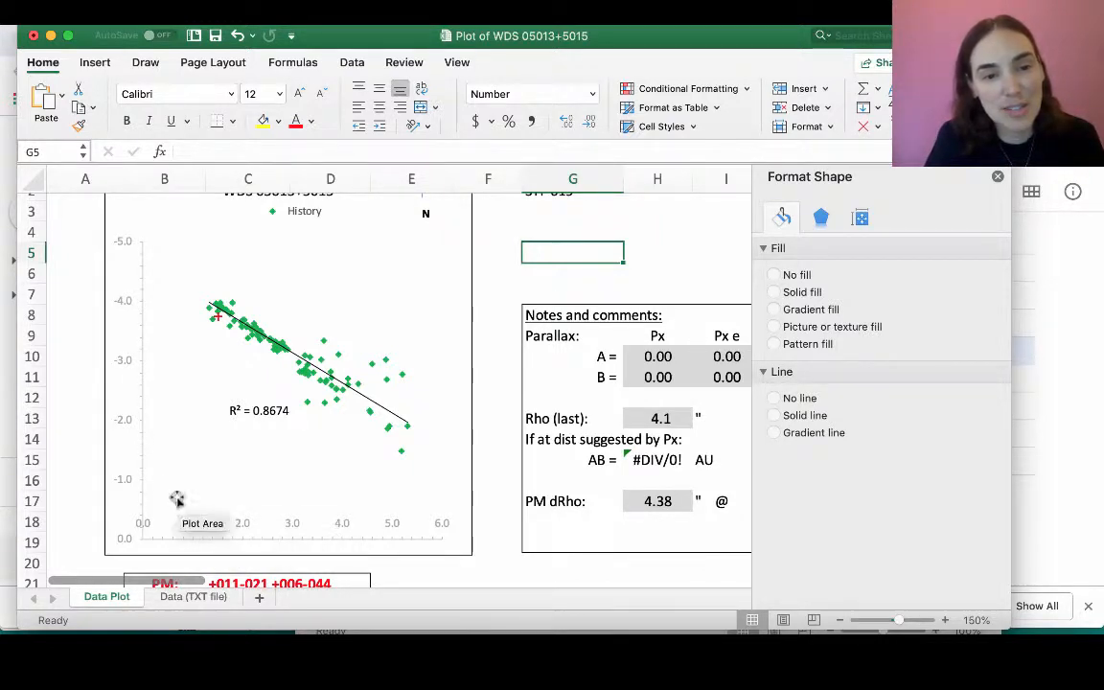
left_click(124, 300)
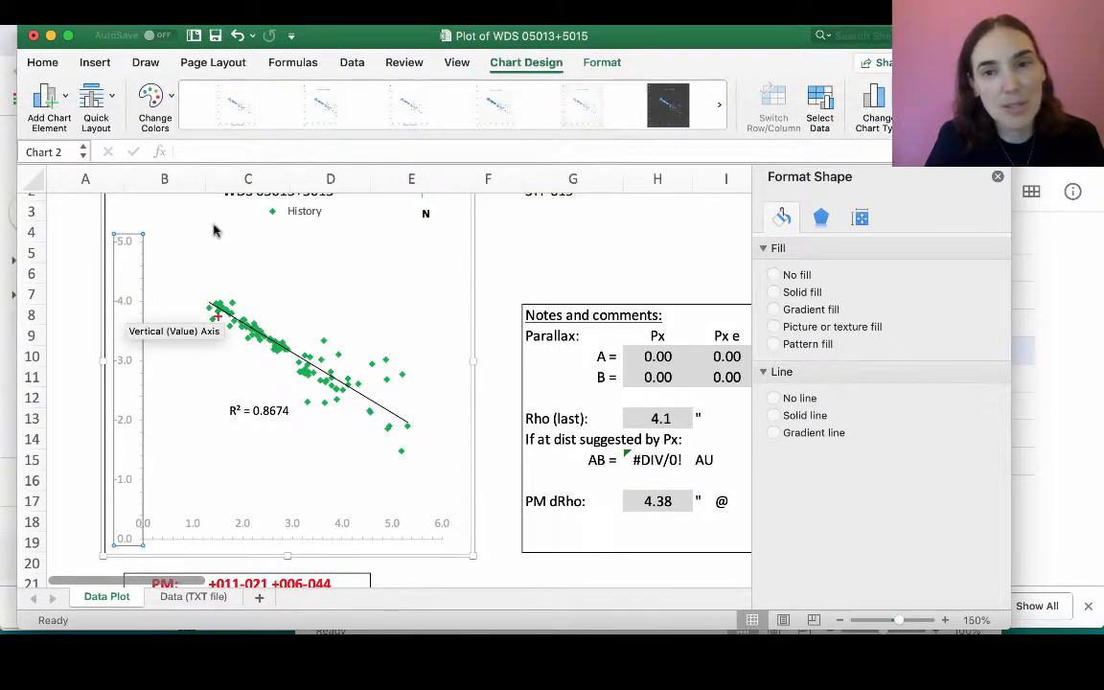
left_click(125, 302)
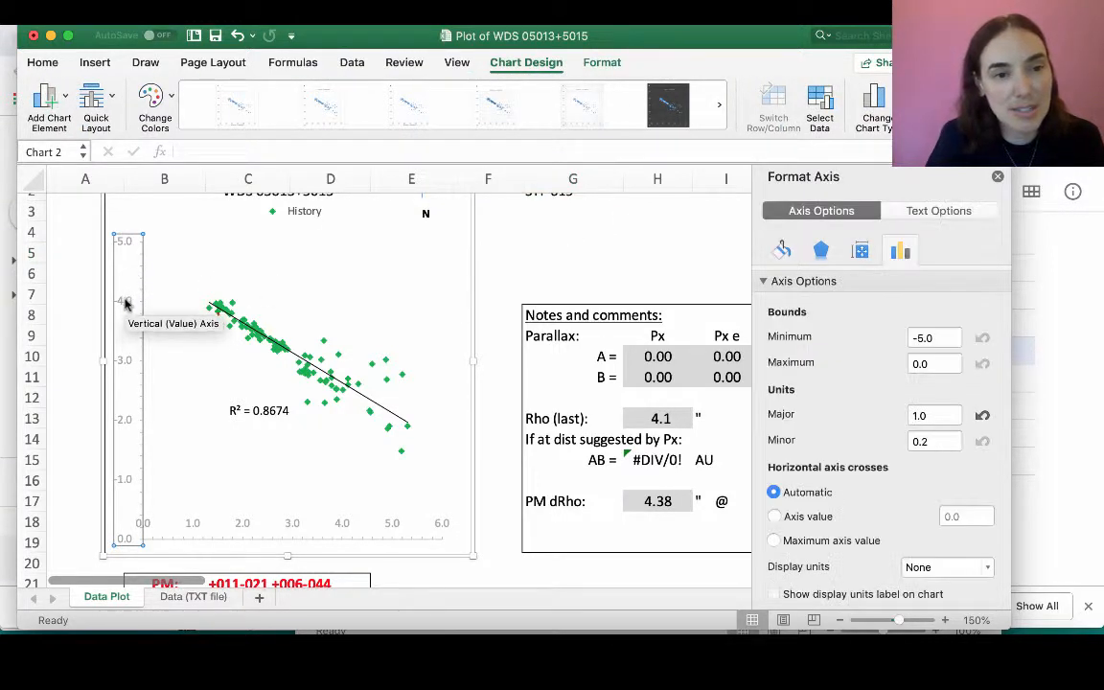
left_click(921, 336)
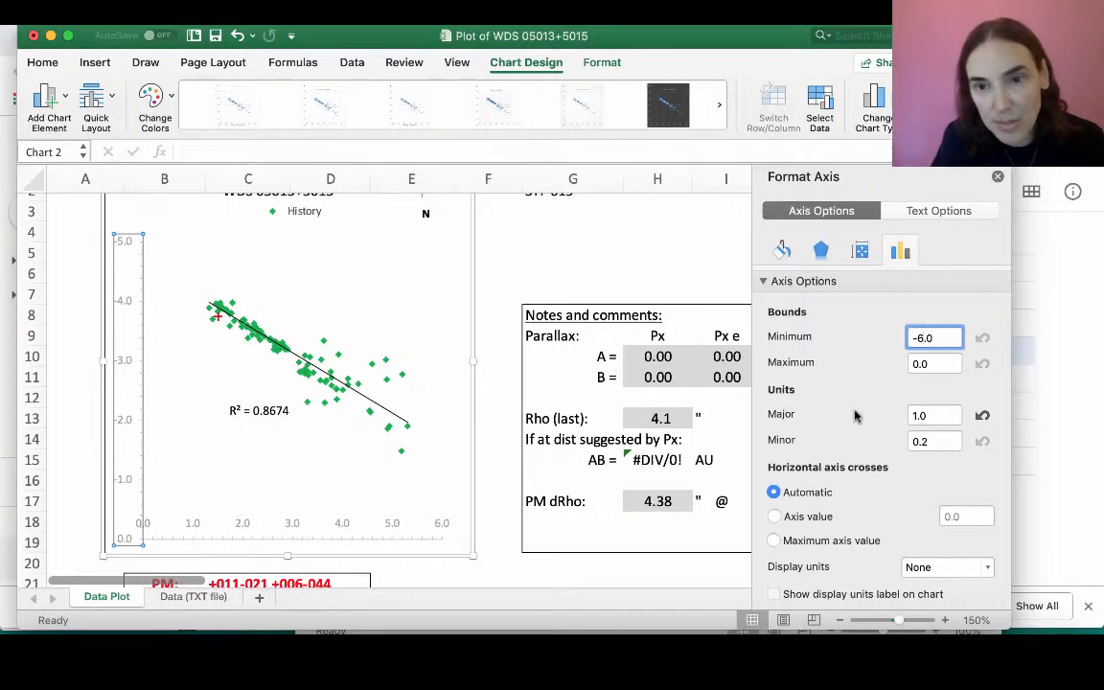
scroll(826, 383, "down", 5)
left_click(611, 254)
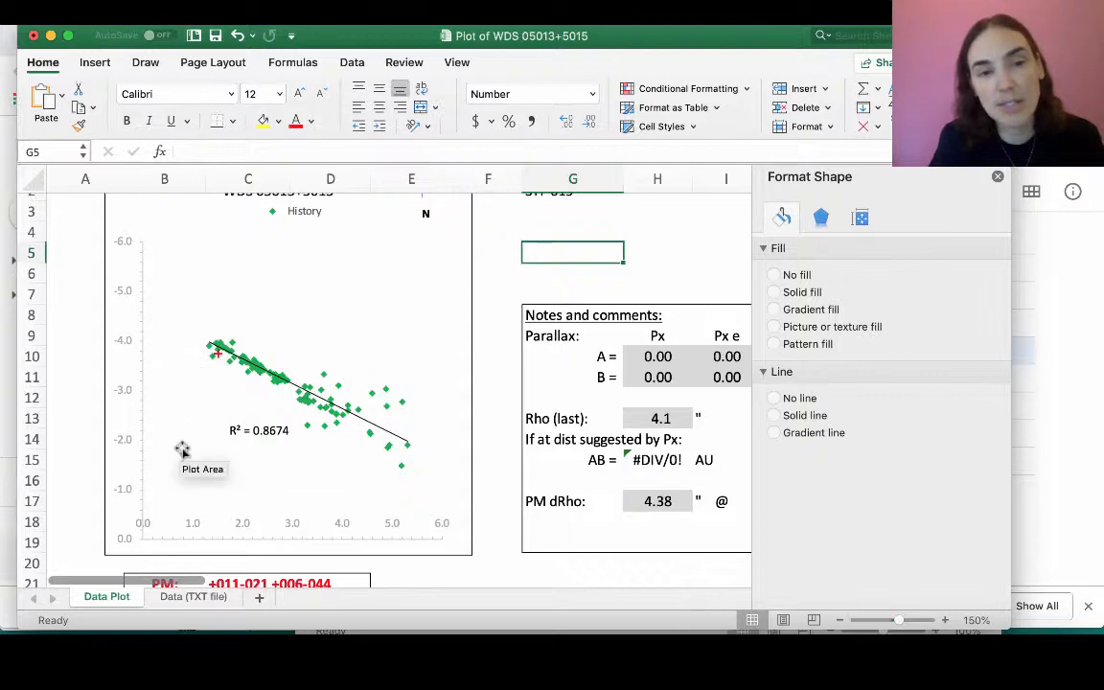
- Delete the History series' linear trendline together with its R-squared label
scroll(503, 393, "up", 2)
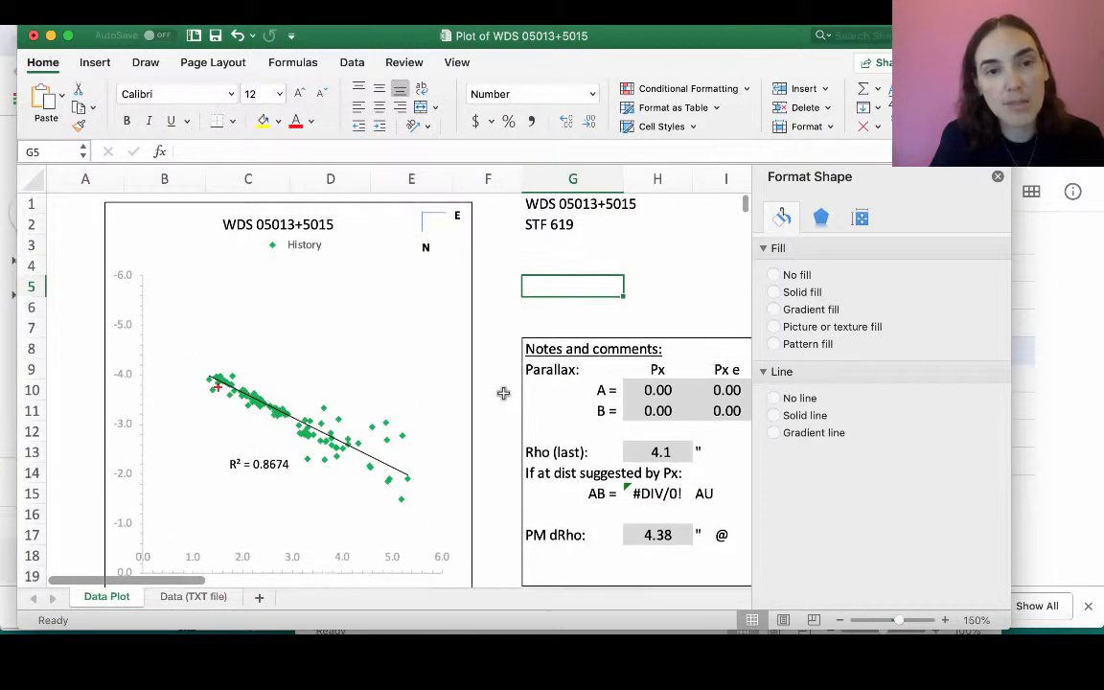
scroll(503, 393, "down", 1)
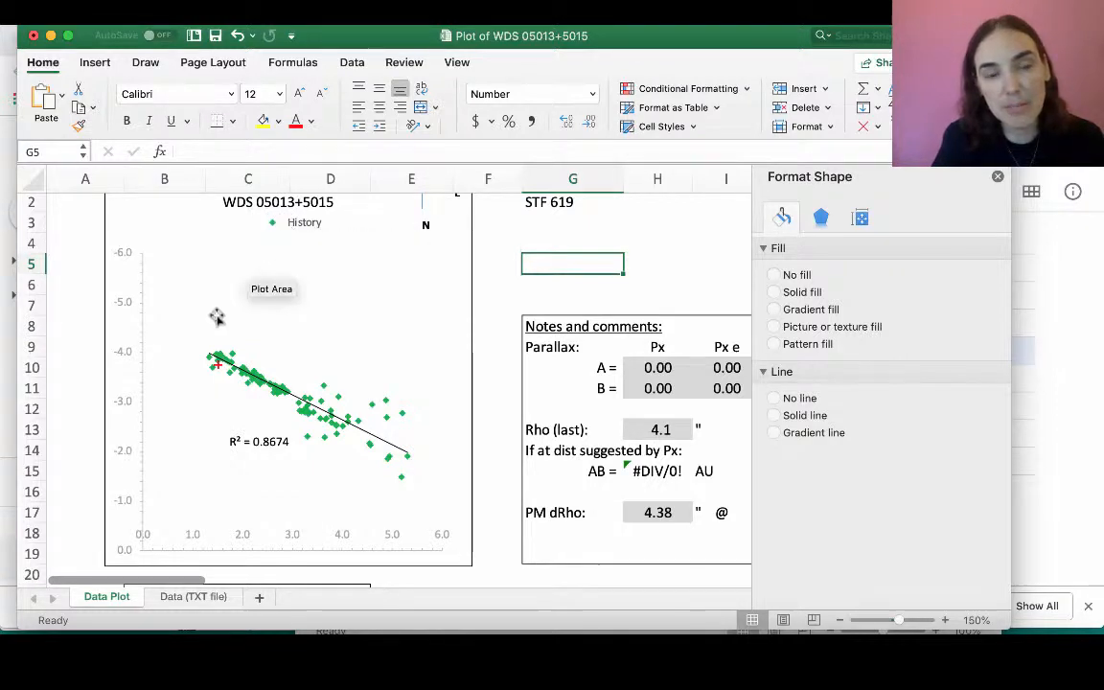
left_click(217, 365)
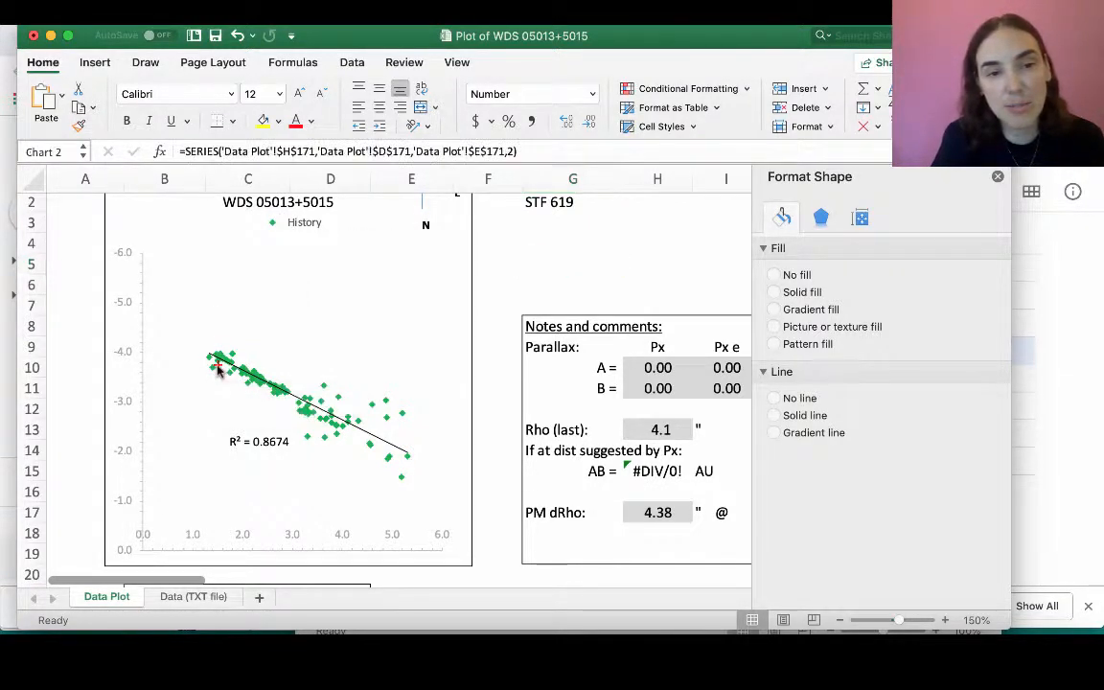
left_click(505, 286)
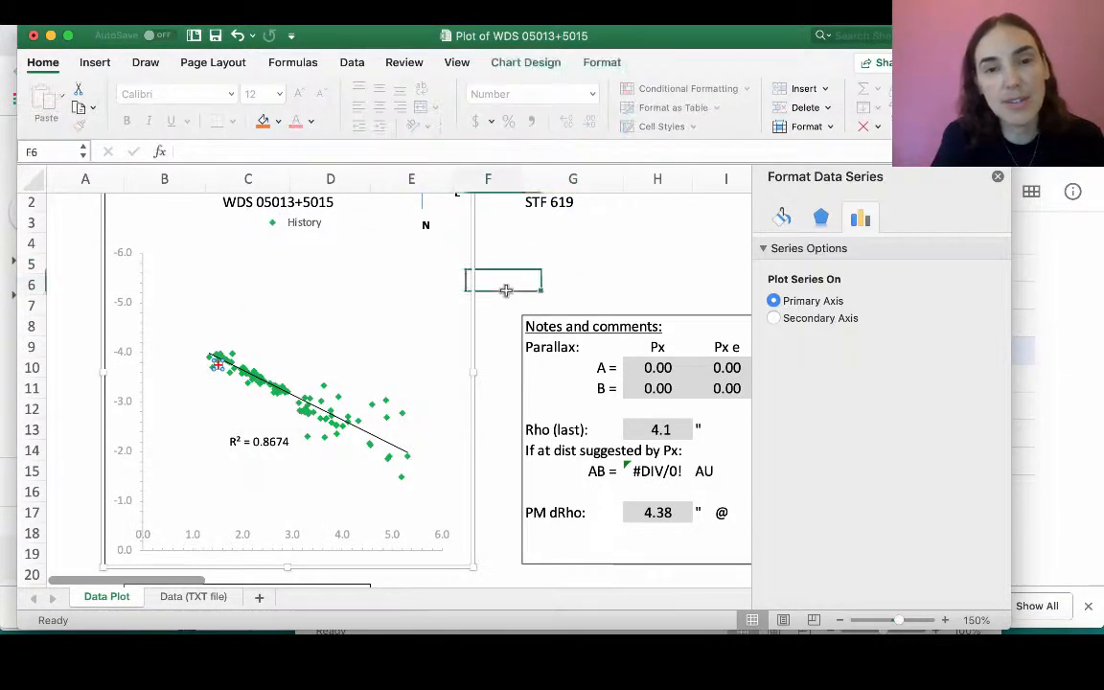
left_click(432, 273)
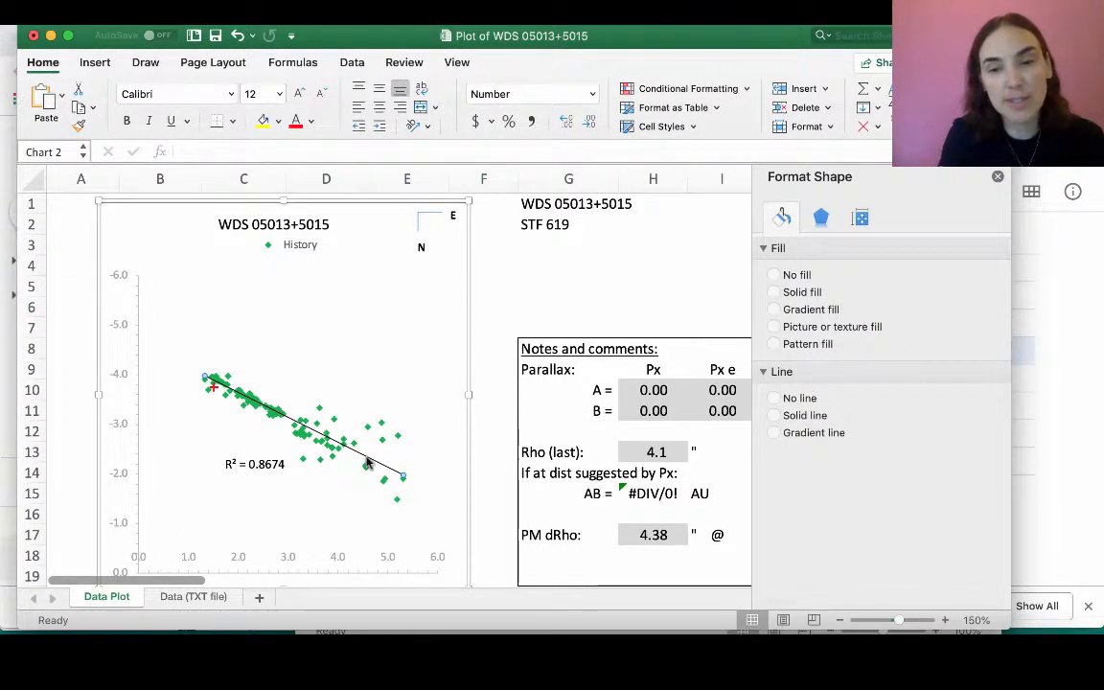
left_click(367, 463)
key("Escape")
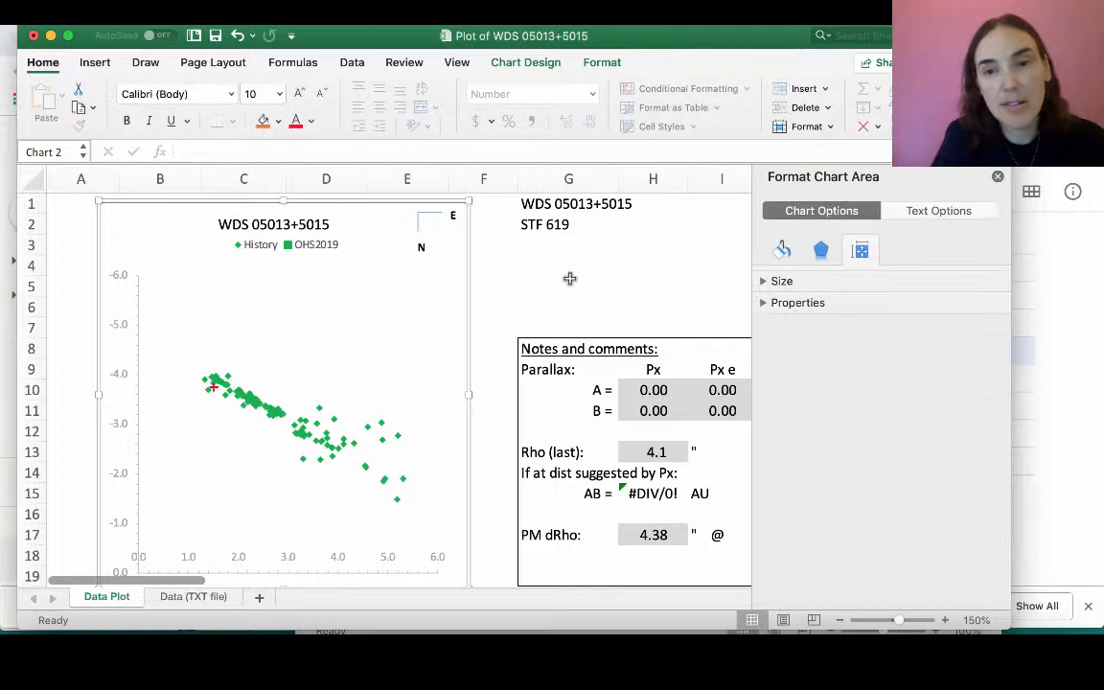
- Add a polynomial trendline of order 2 to the History series and deselect the chart
left_click(301, 436)
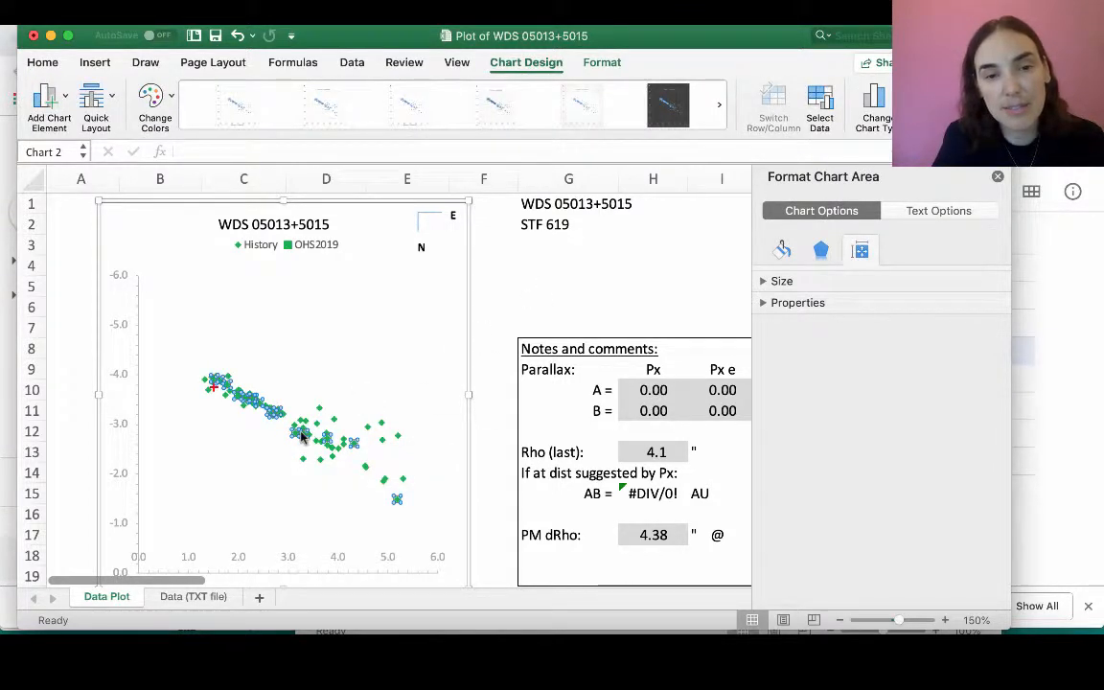
right_click(301, 436)
left_click(339, 559)
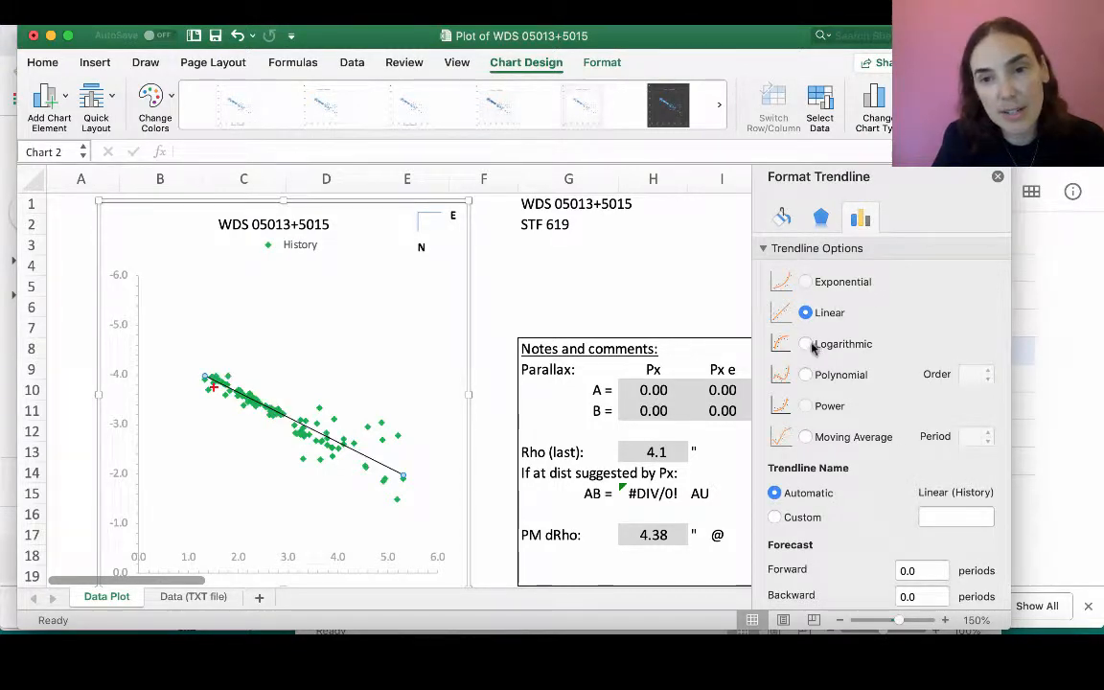
left_click(806, 375)
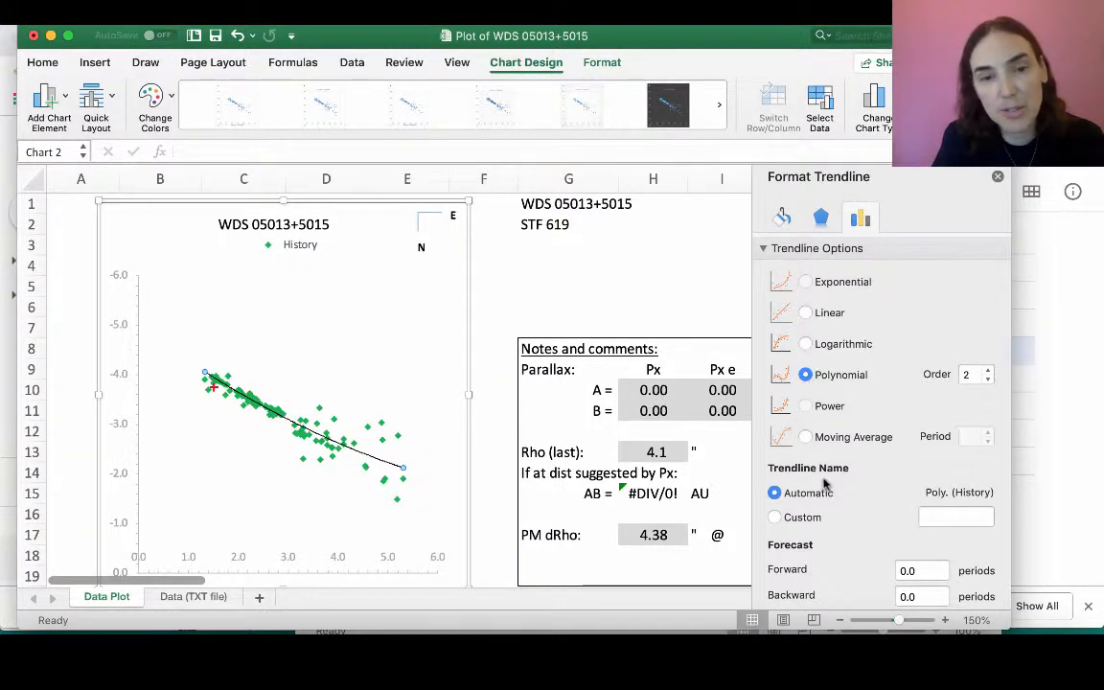
scroll(840, 423, "down", 3)
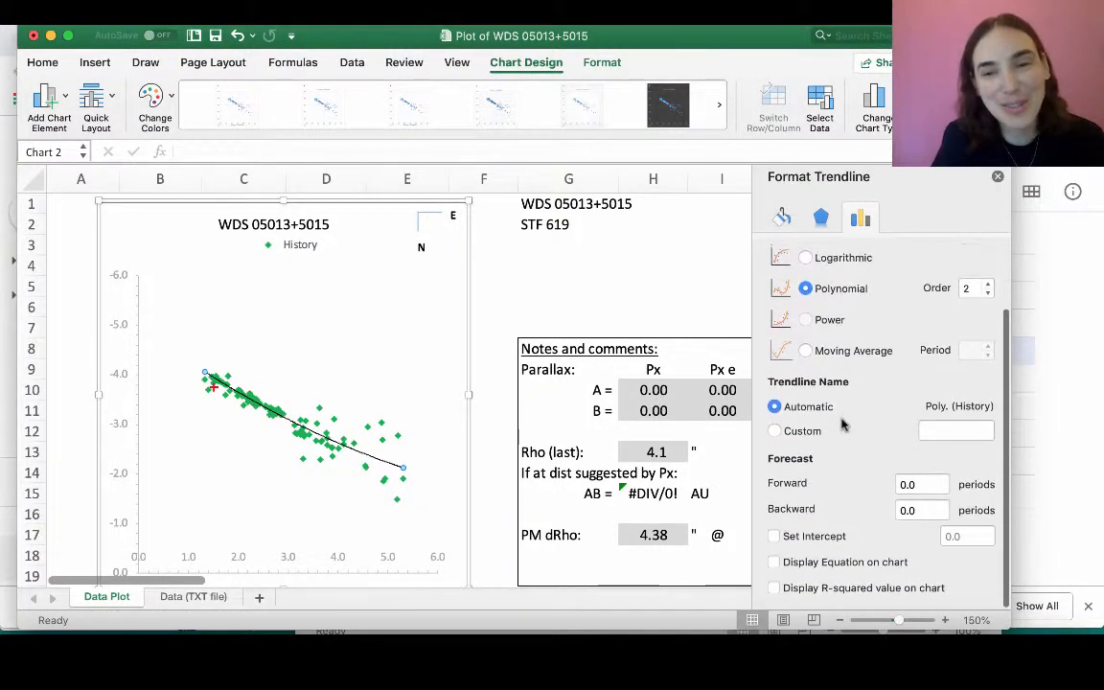
left_click(589, 331)
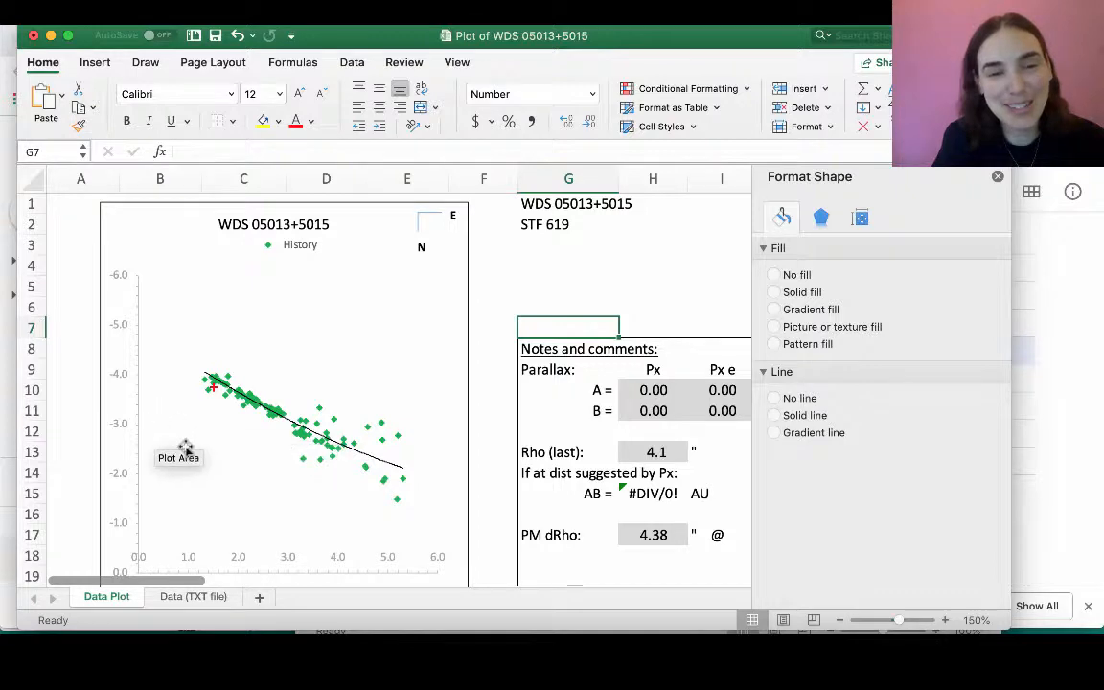
- Add another trendline to the History series and set its type to polynomial of order 2
scroll(497, 417, "down", 1)
scroll(496, 417, "down", 1)
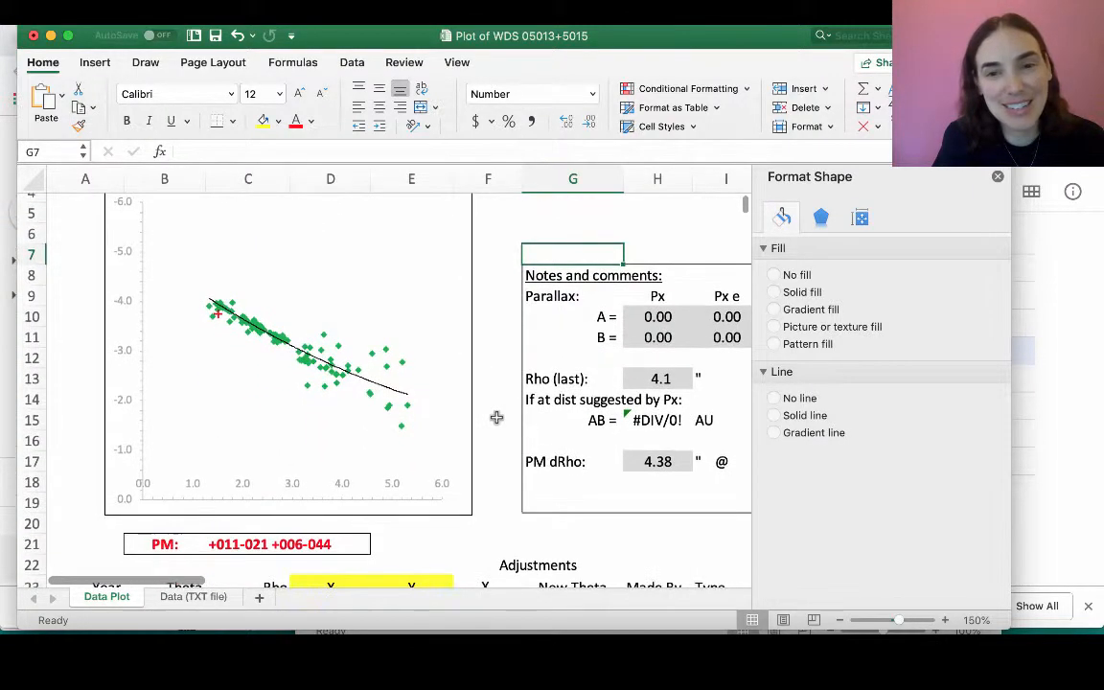
left_click(323, 340)
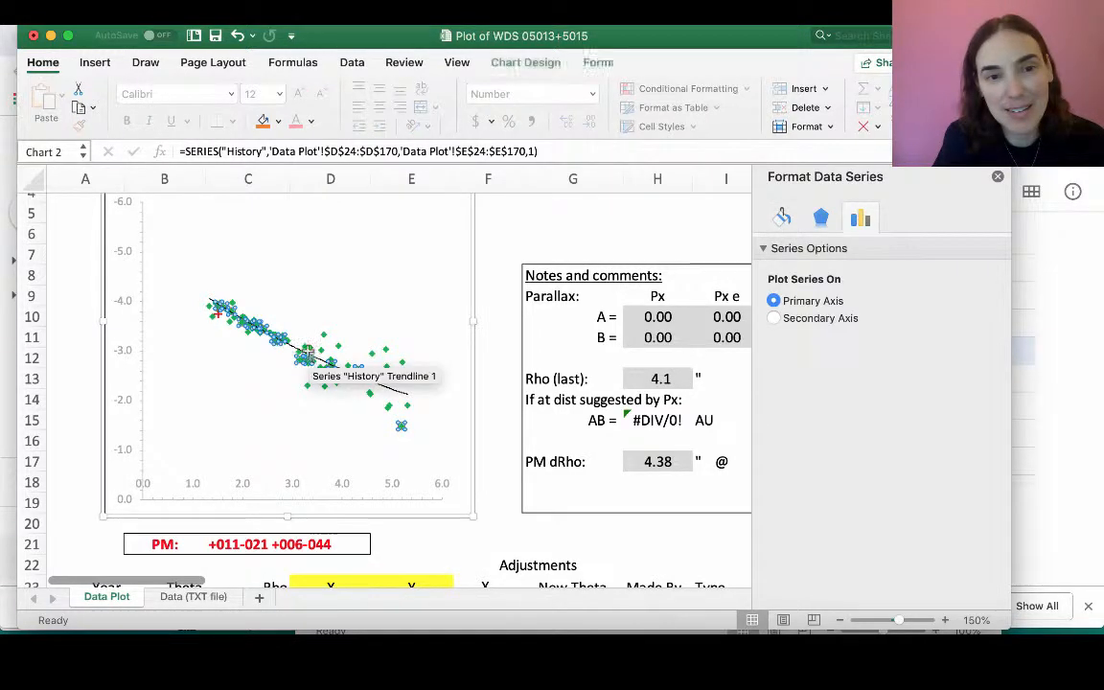
right_click(305, 356)
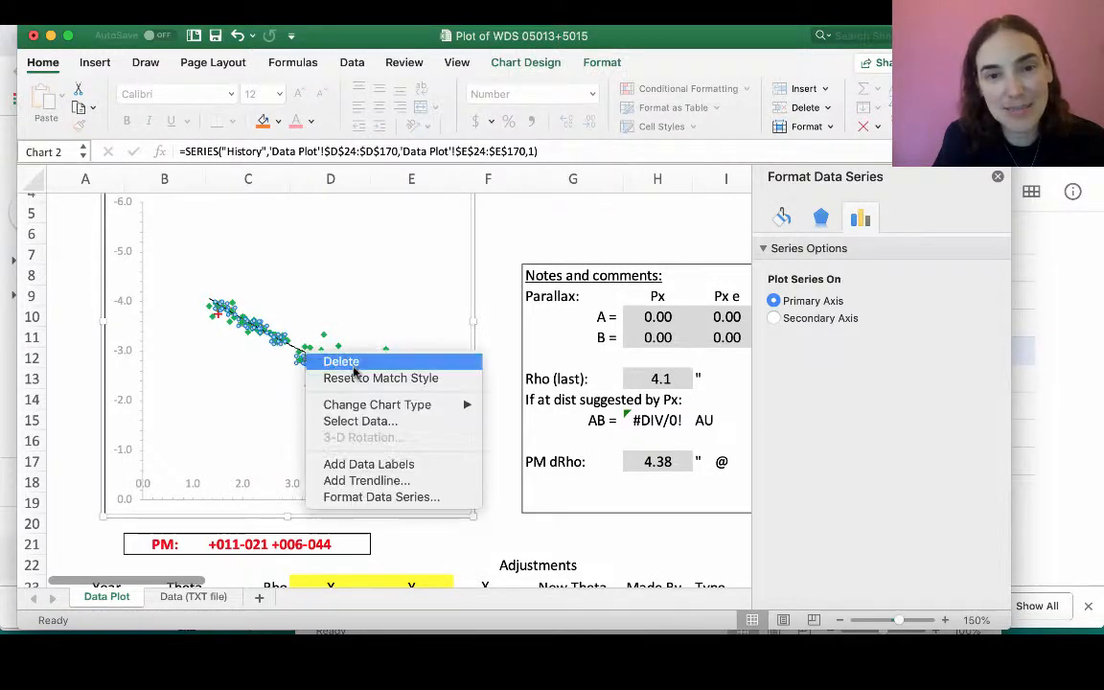
left_click(355, 481)
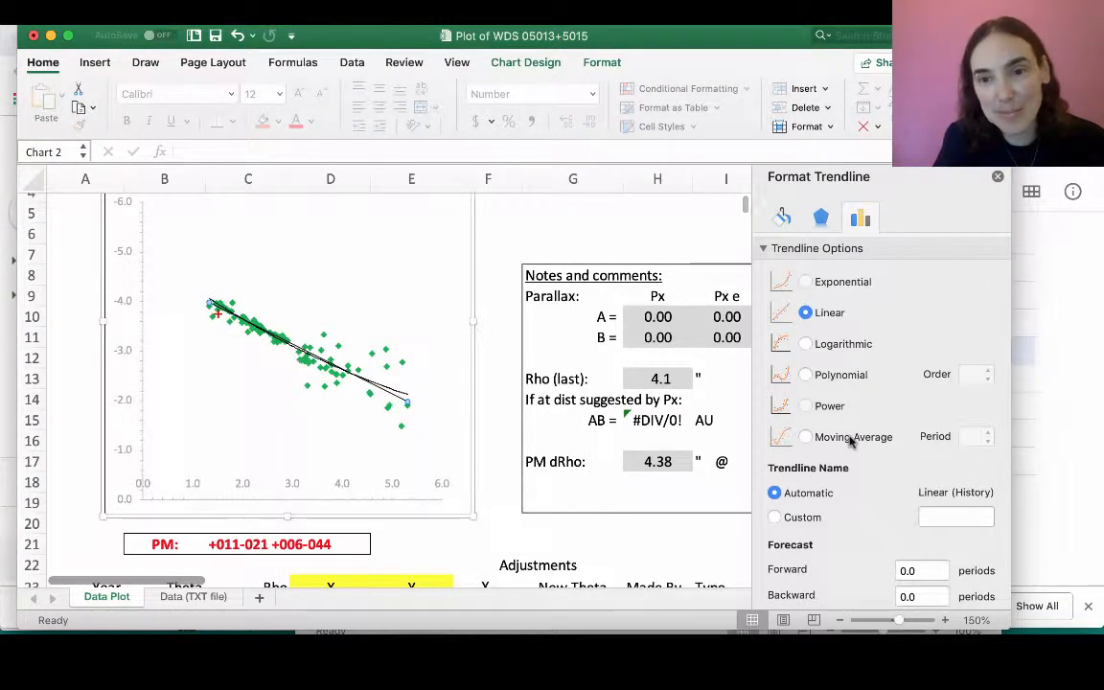
left_click(806, 375)
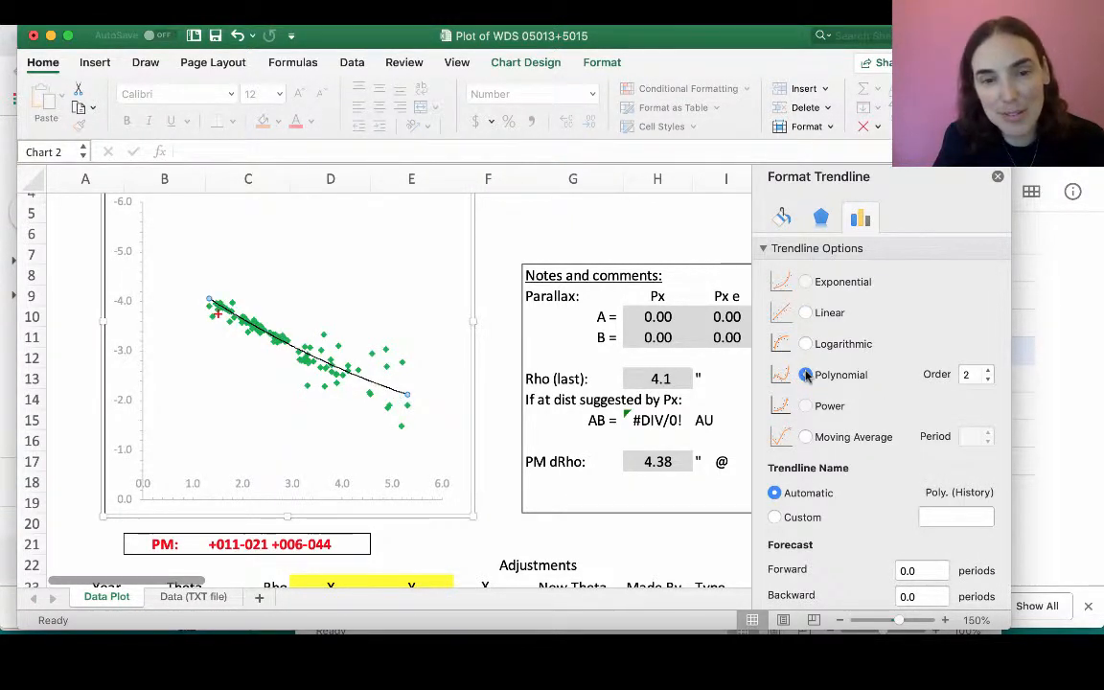
- Display the new polynomial trendline's R-squared value on the chart and move its label to the empty area below the data points
scroll(847, 461, "down", 3)
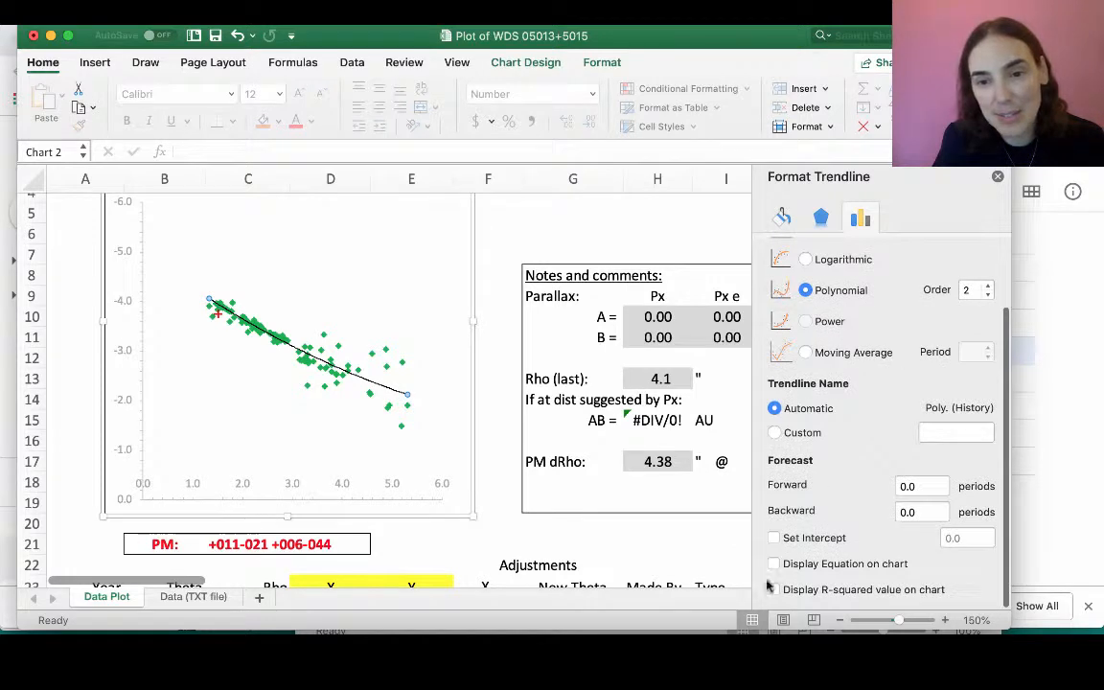
left_click(774, 589)
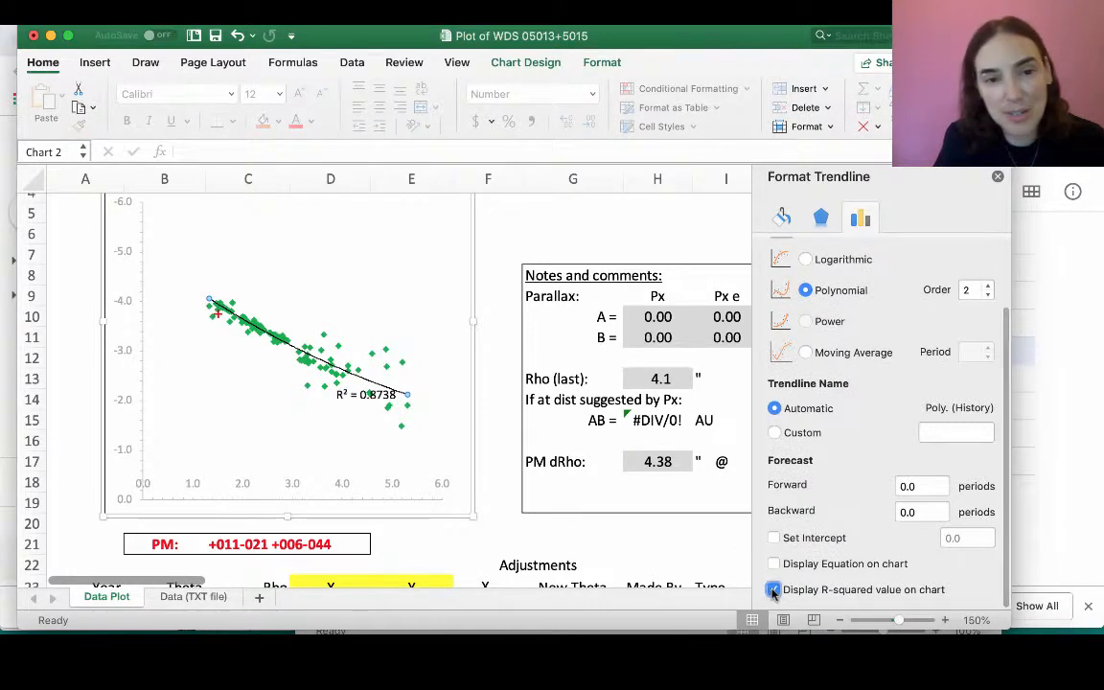
left_click(359, 394)
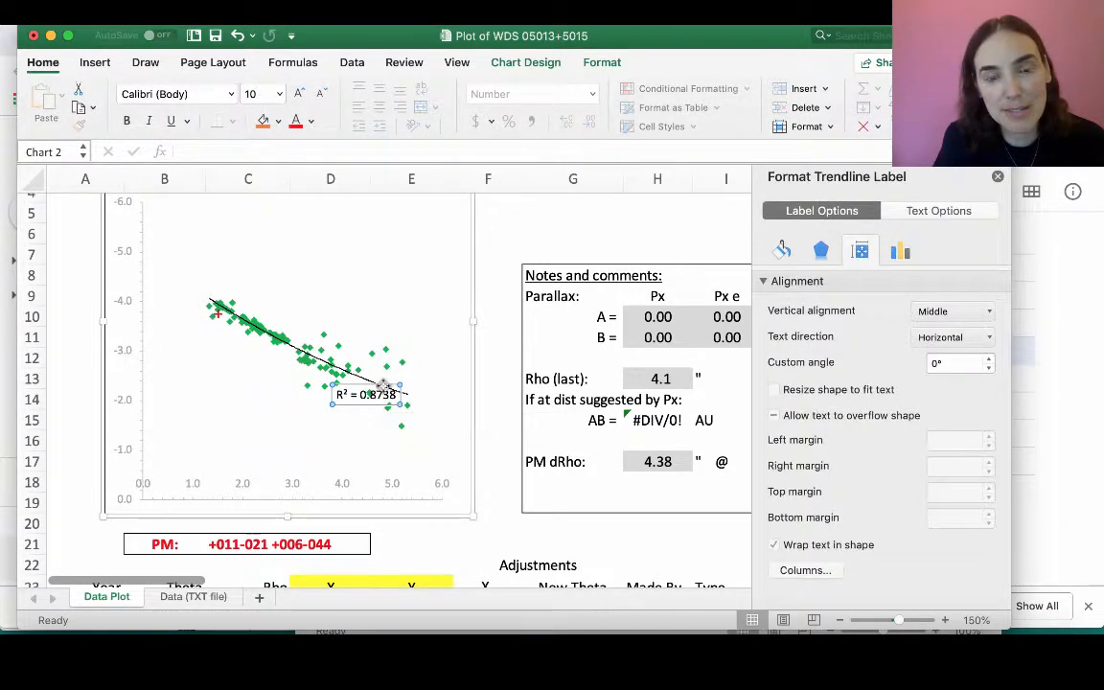
left_click_drag(359, 394, 244, 392)
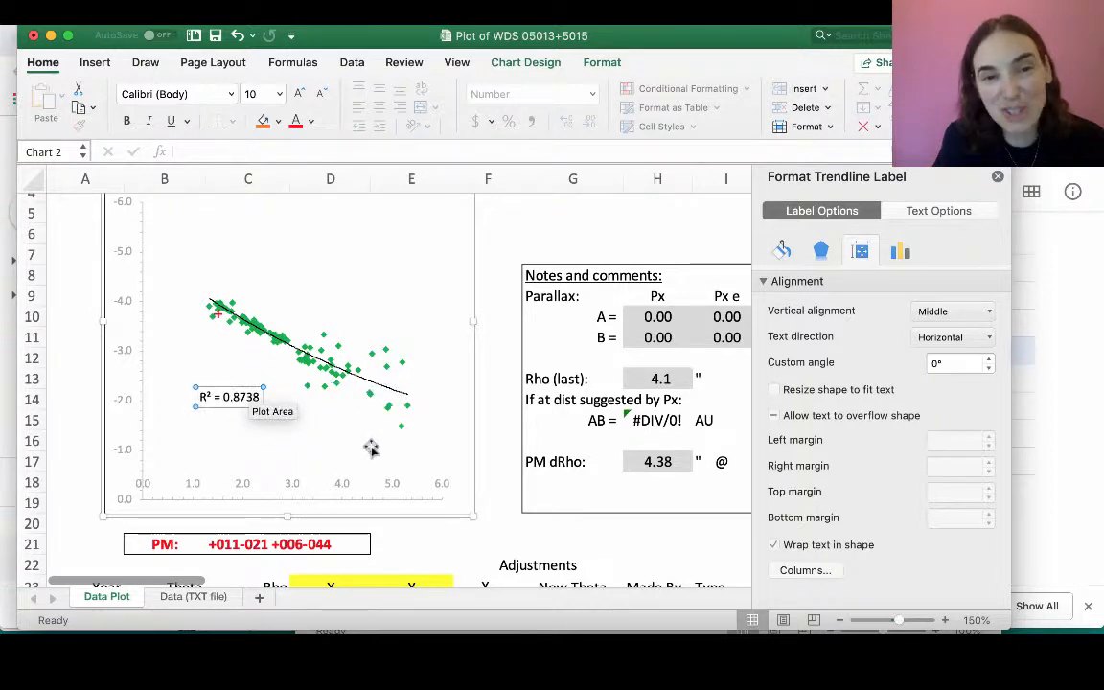
left_click(407, 452)
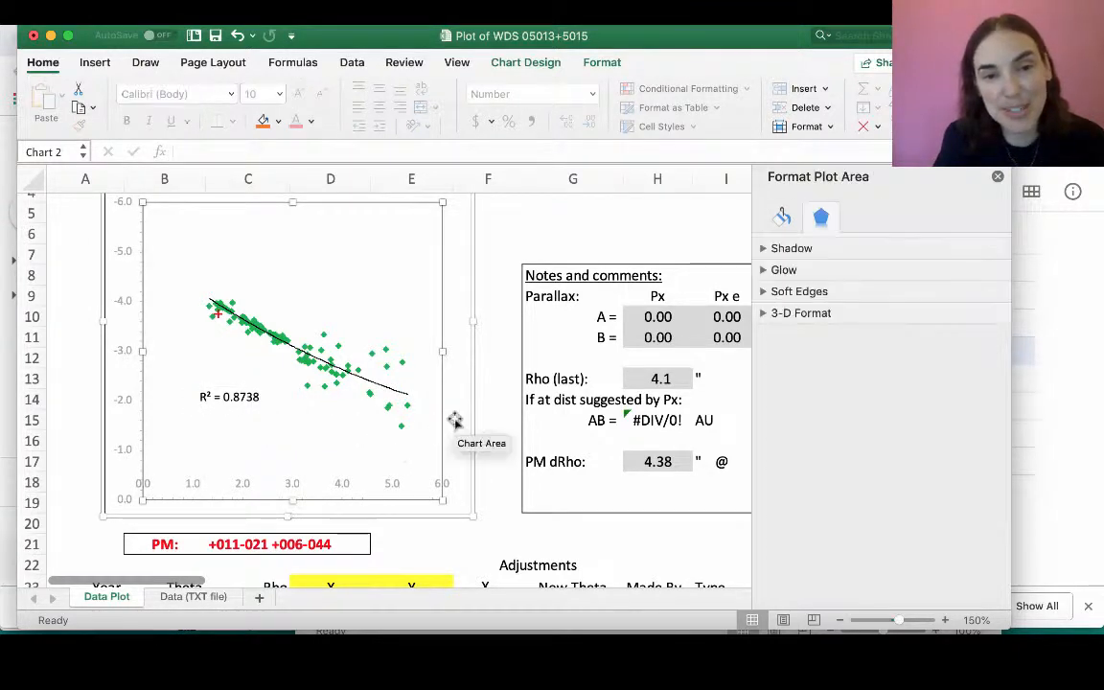
left_click(487, 427)
- Review the chart and inspect the date formula and position angle of the 2019 measurement in row 171
scroll(488, 426, "up", 2)
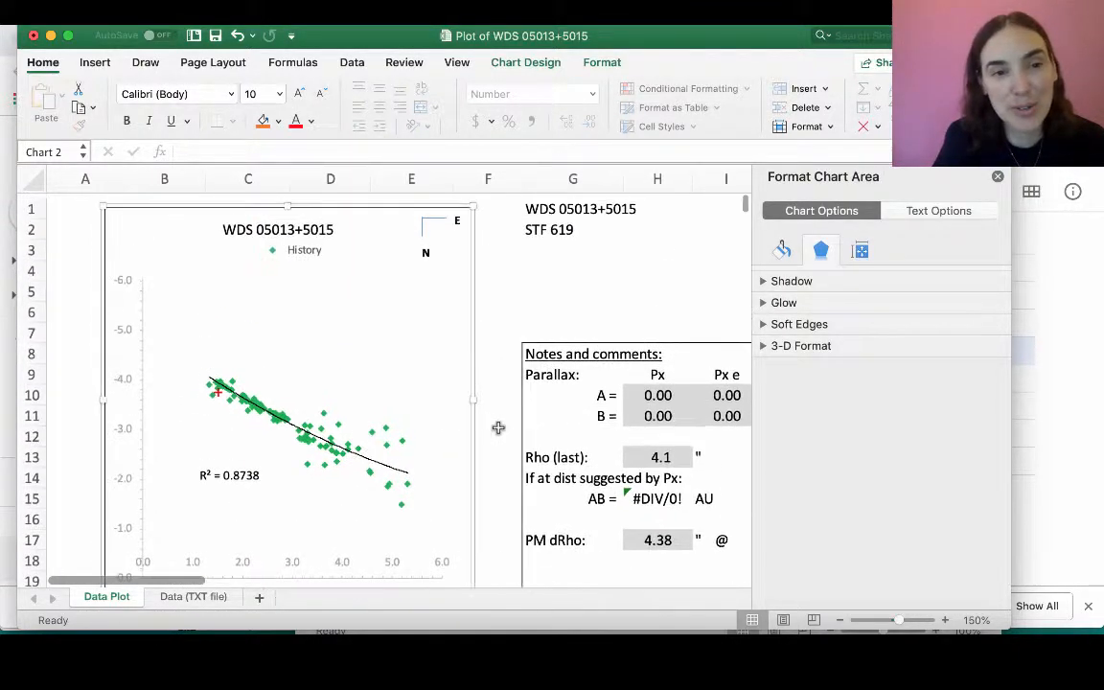
scroll(498, 427, "down", 1)
scroll(498, 427, "up", 2)
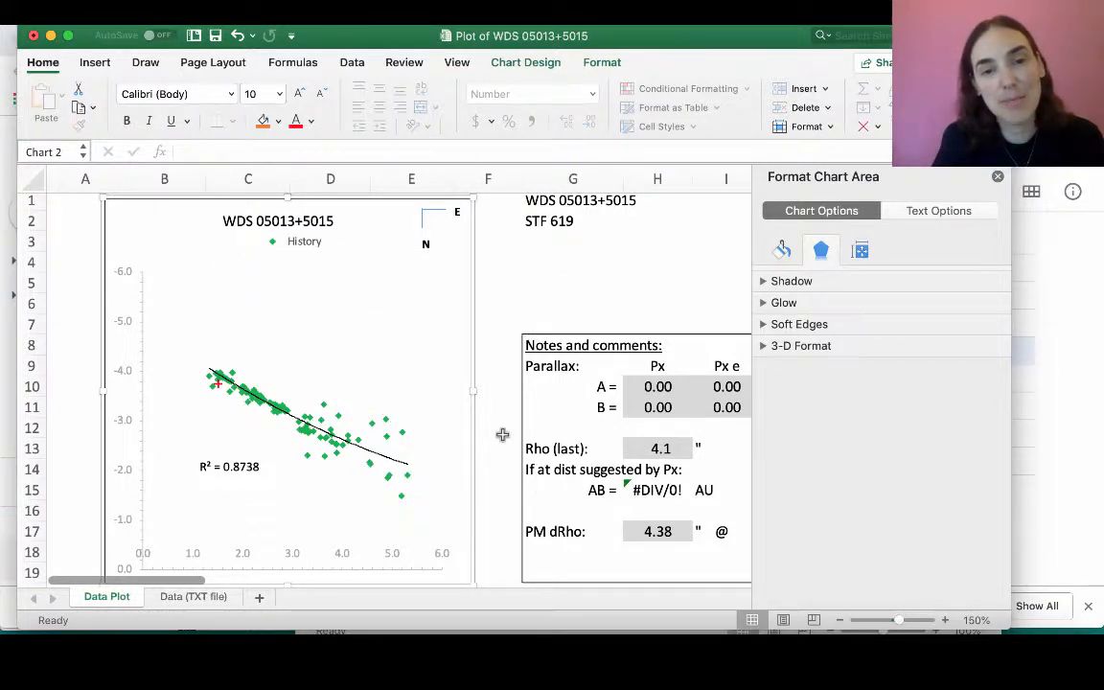
scroll(502, 434, "down", 20)
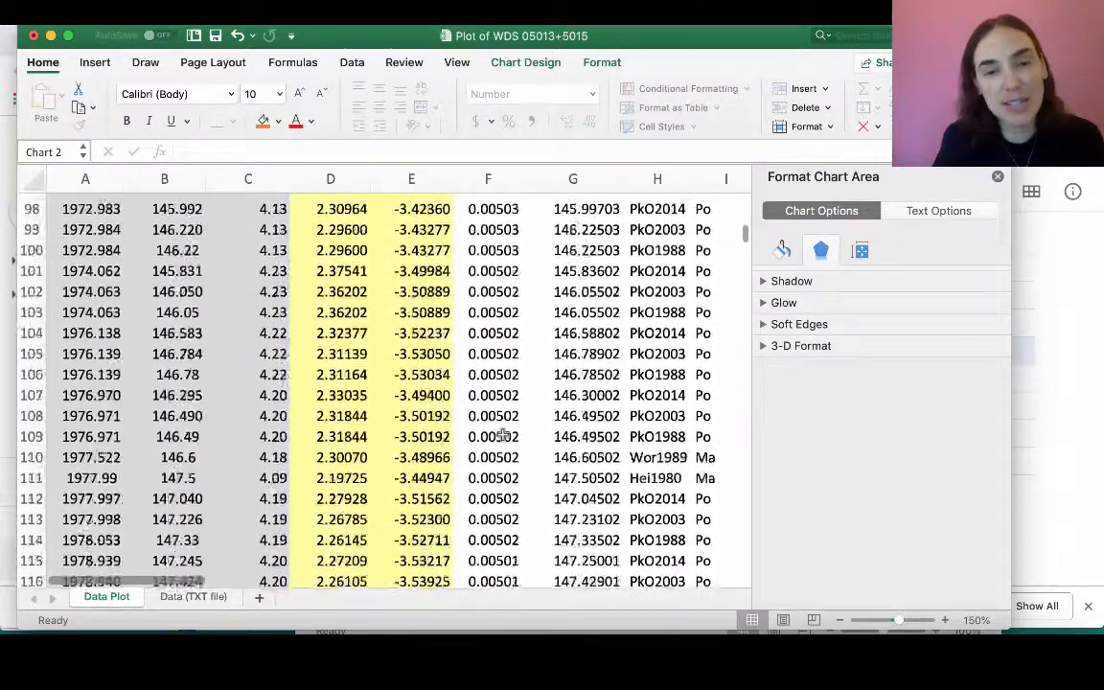
scroll(502, 434, "down", 20)
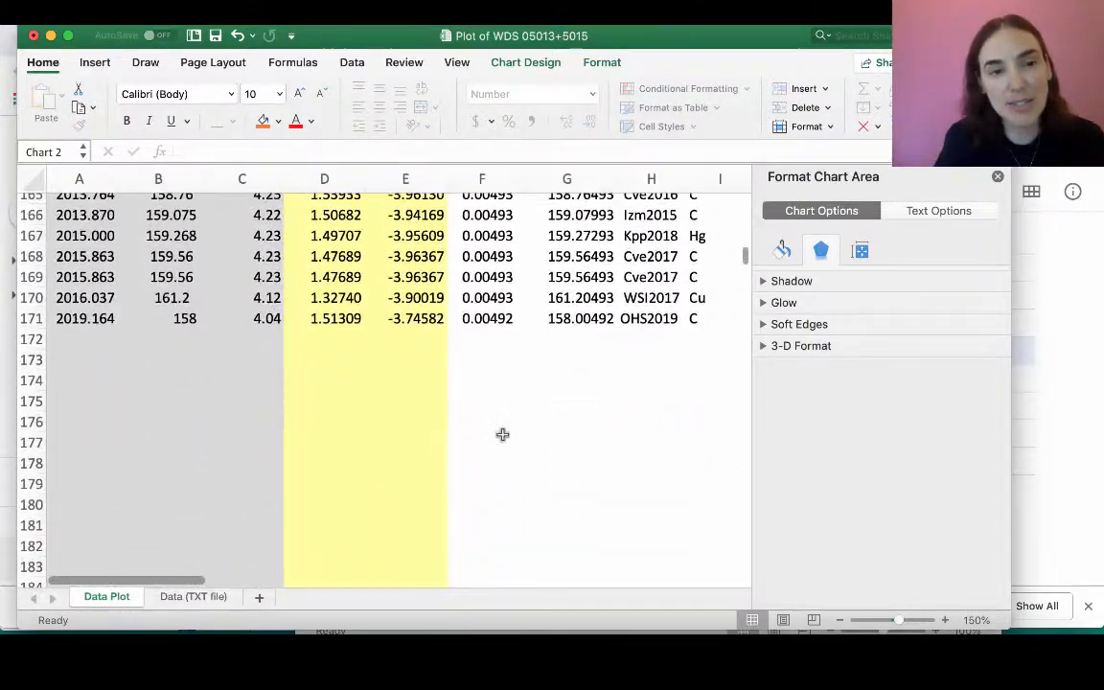
left_click(93, 320)
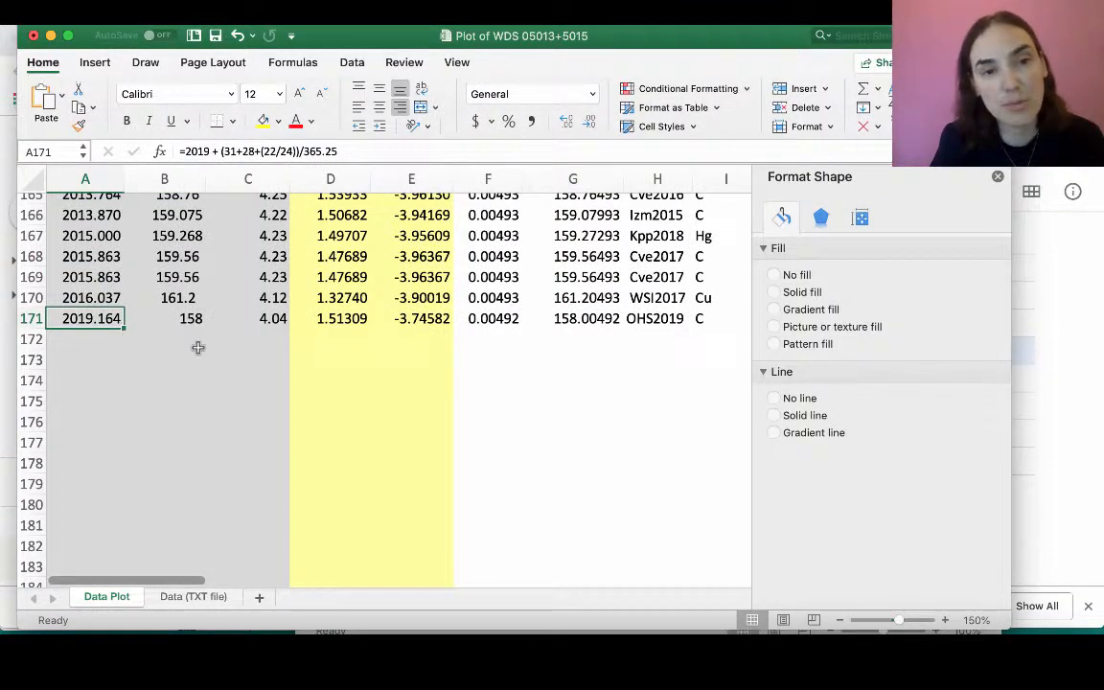
left_click(178, 319)
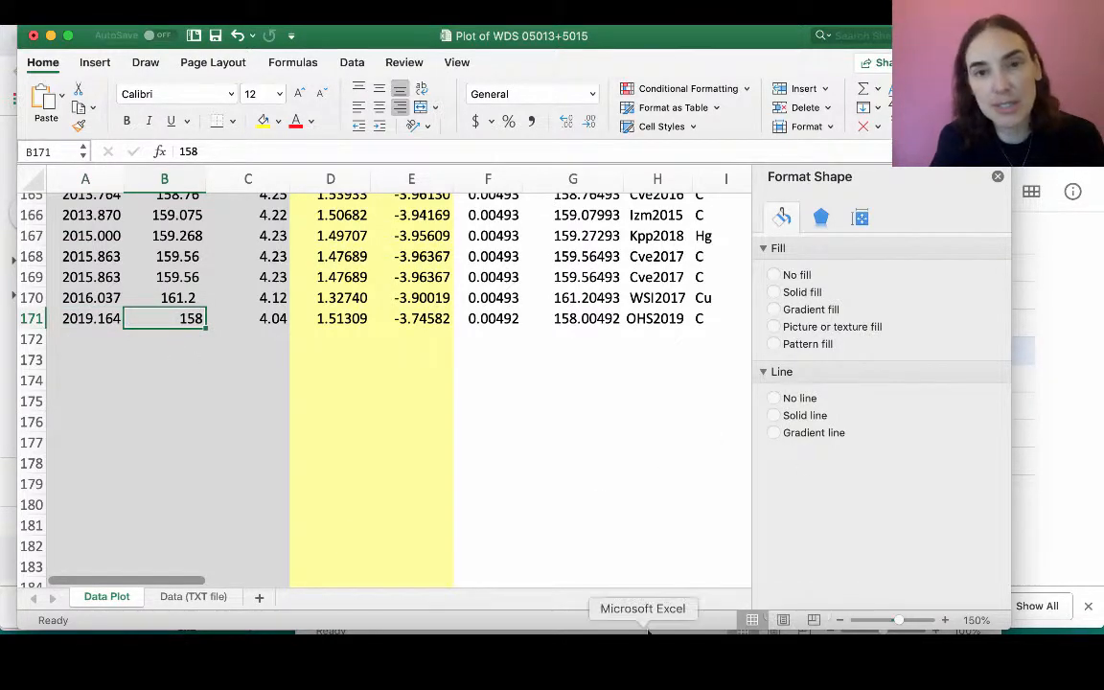
- Bring the PASep workbook to the front and zoom its sheet to 200%
left_click_drag(624, 43, 613, 109)
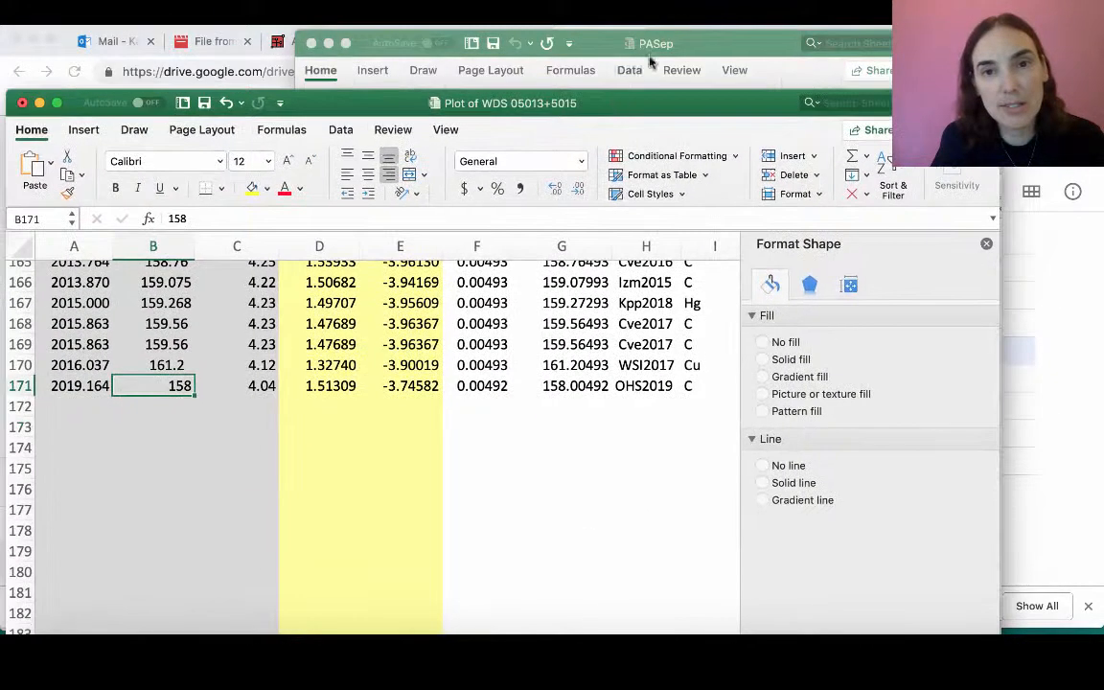
left_click(676, 42)
left_click_drag(676, 42, 546, 35)
left_click(576, 301)
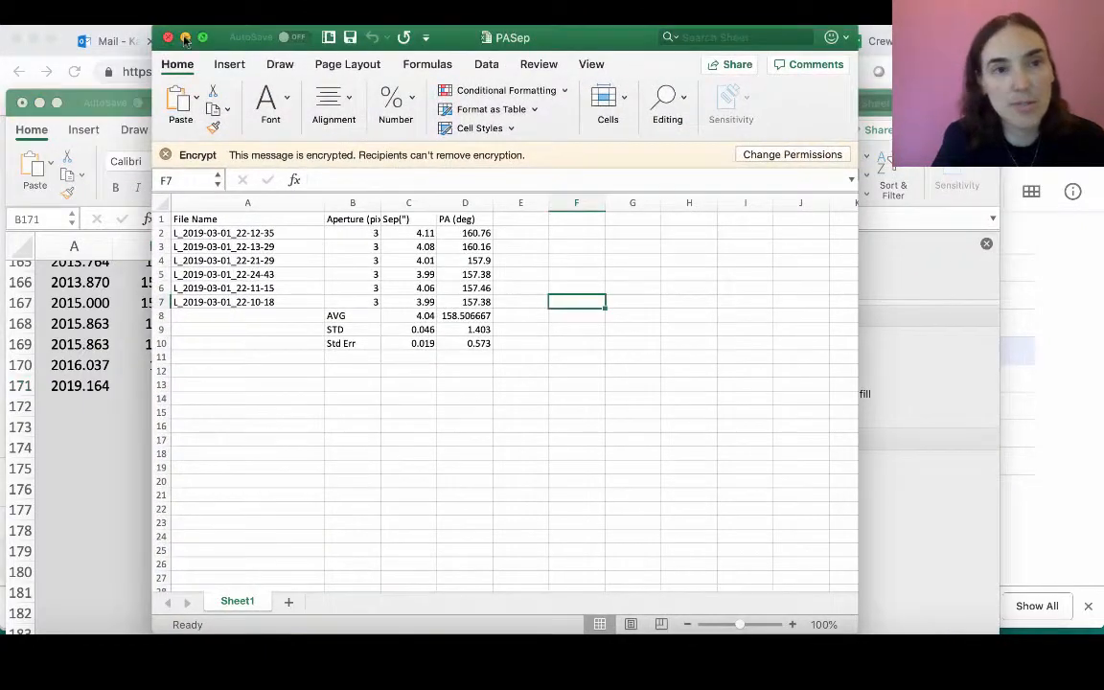
left_click(174, 16)
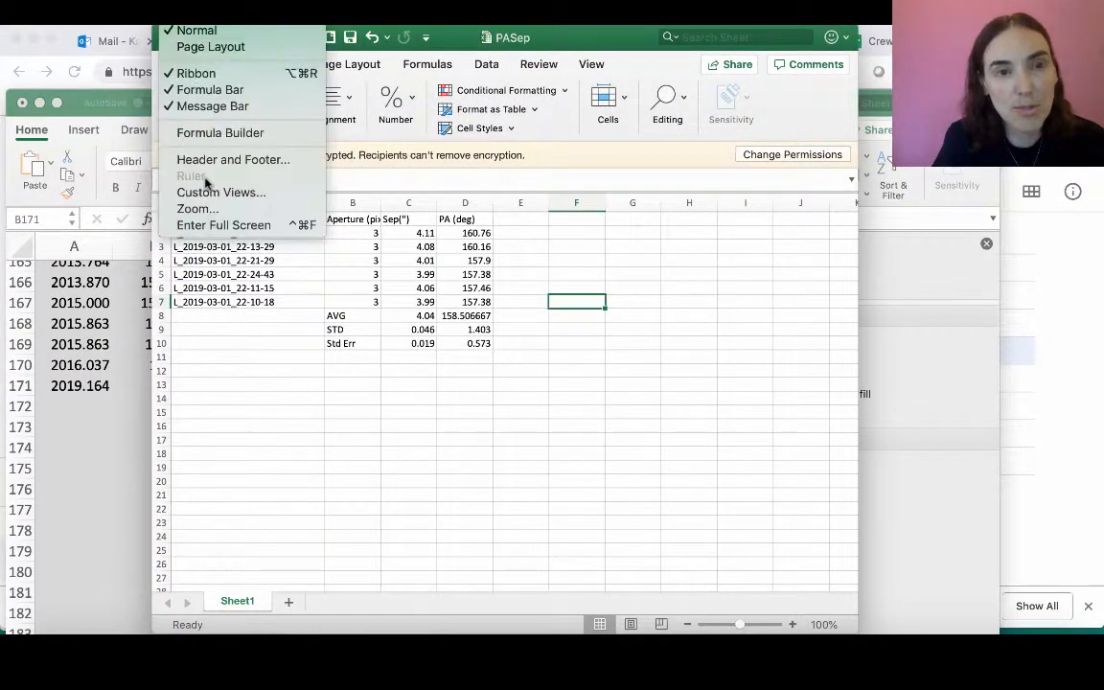
left_click(197, 209)
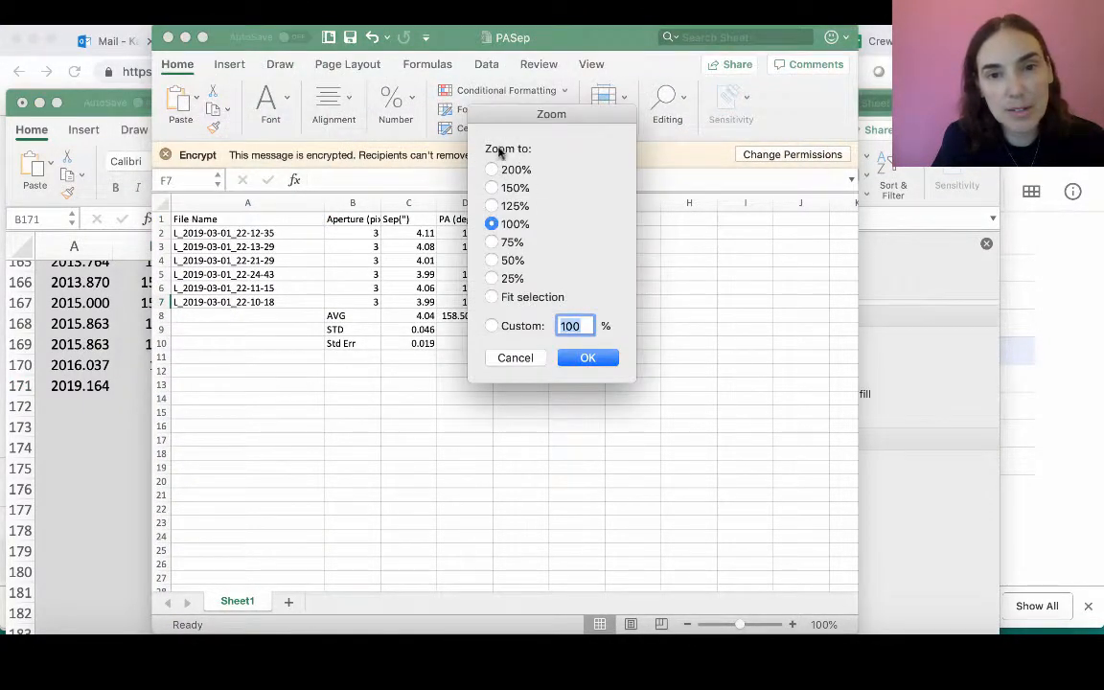
left_click(491, 169)
left_click(583, 359)
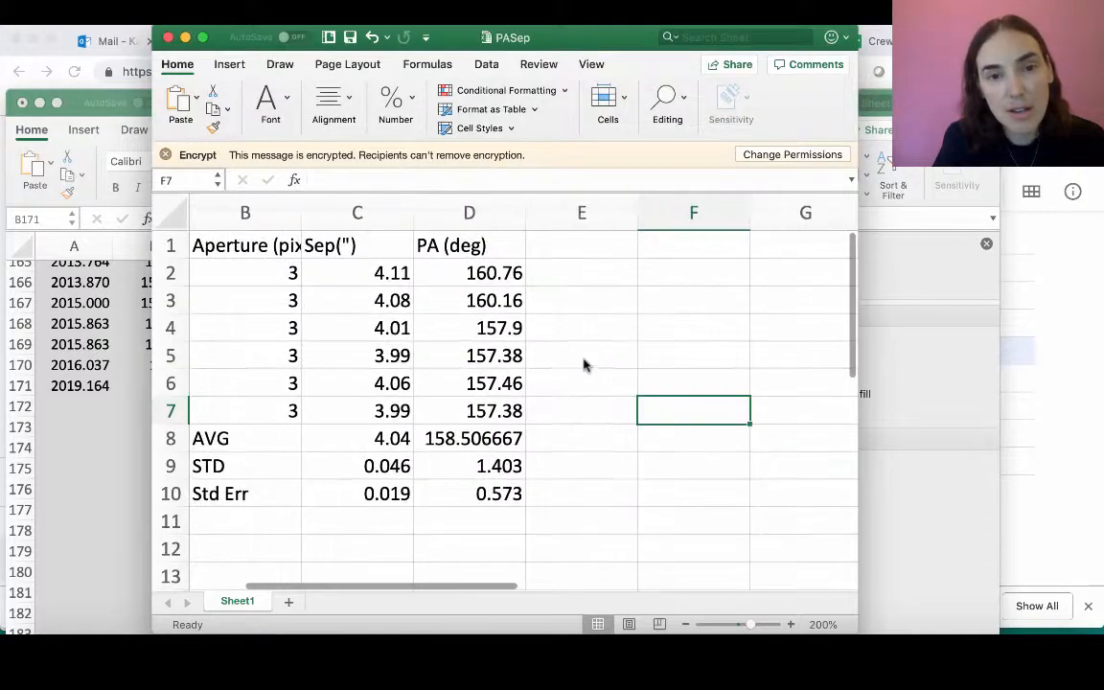
- Examine the separation measurements and the formulas for their average, standard deviation and standard error
scroll(439, 425, "left", 2)
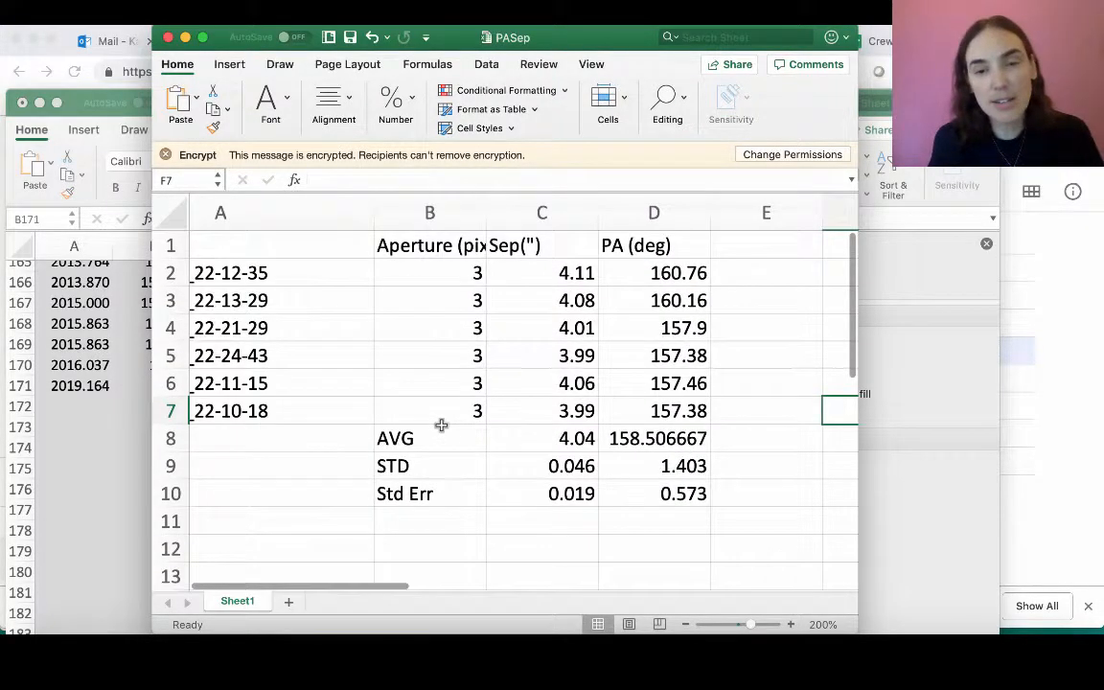
scroll(458, 434, "left", 3)
scroll(461, 434, "right", 2)
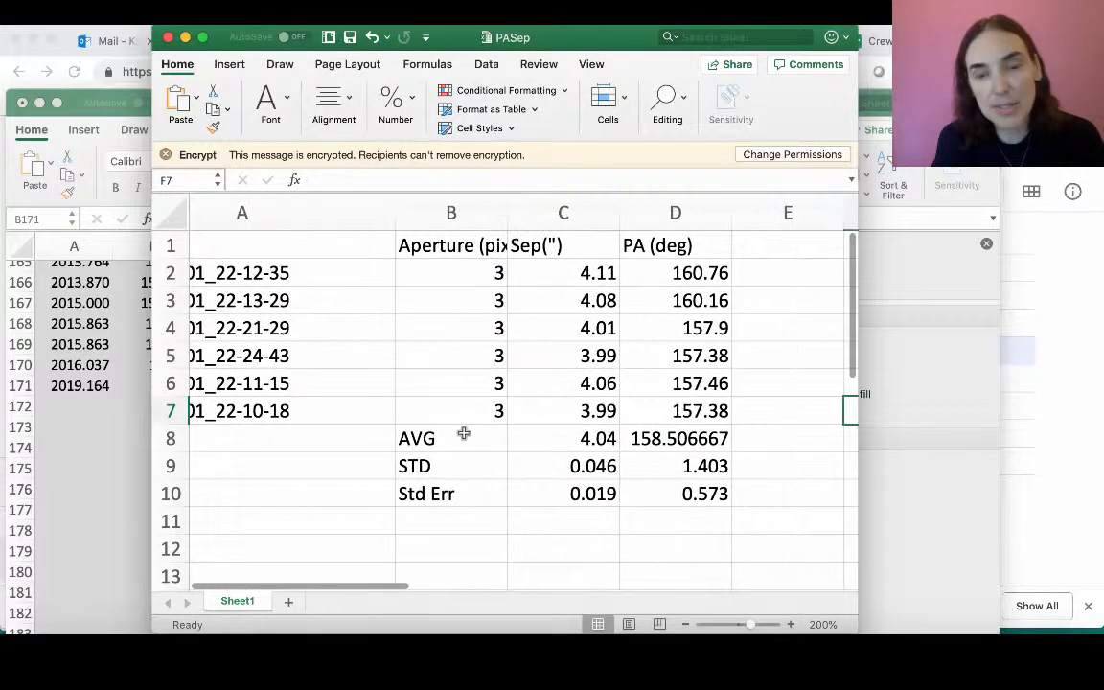
left_click(558, 273)
left_click(547, 301)
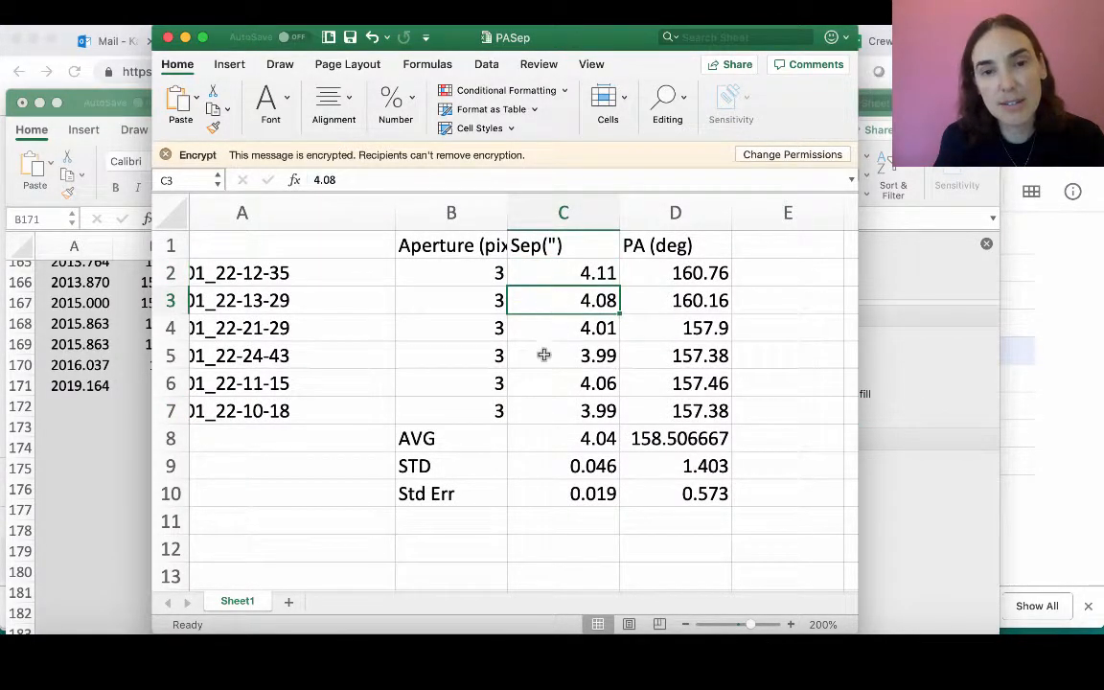
left_click(545, 437)
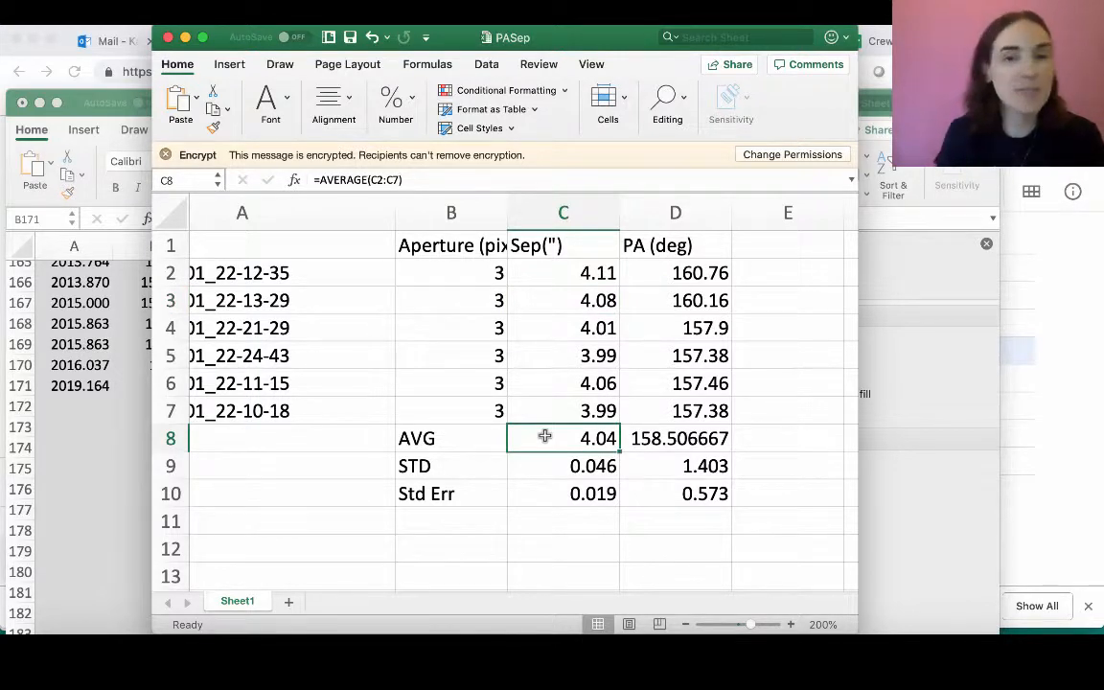
left_click(573, 471)
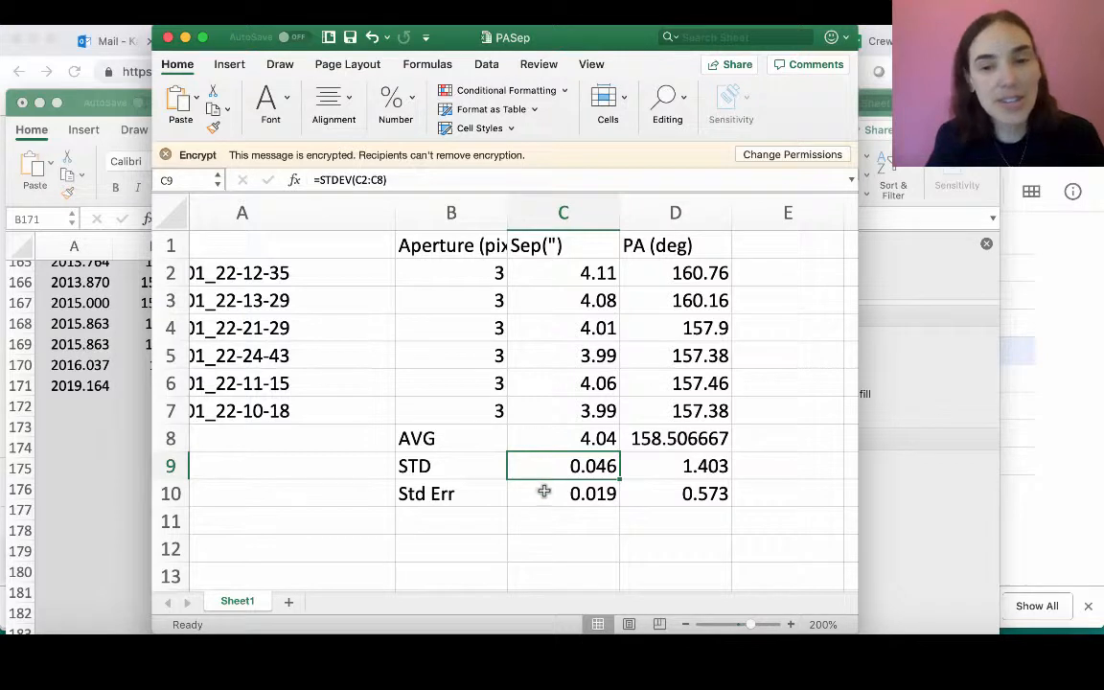
left_click(545, 492)
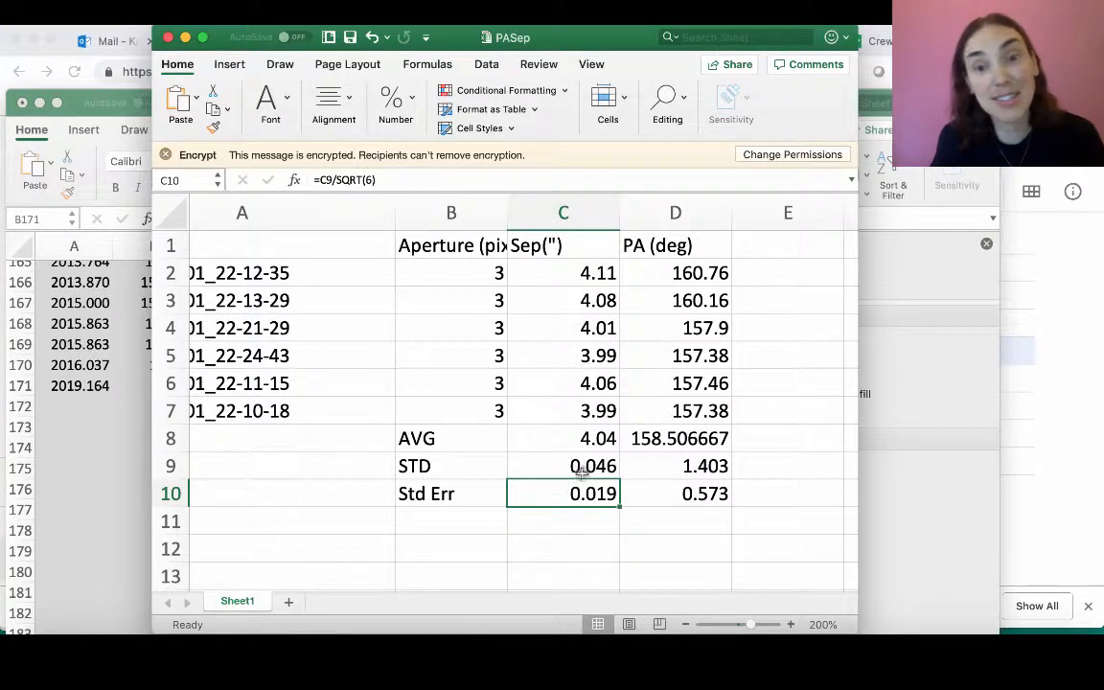
- Examine the formulas for the position angle's average, standard deviation and standard error in column D
left_click(673, 443)
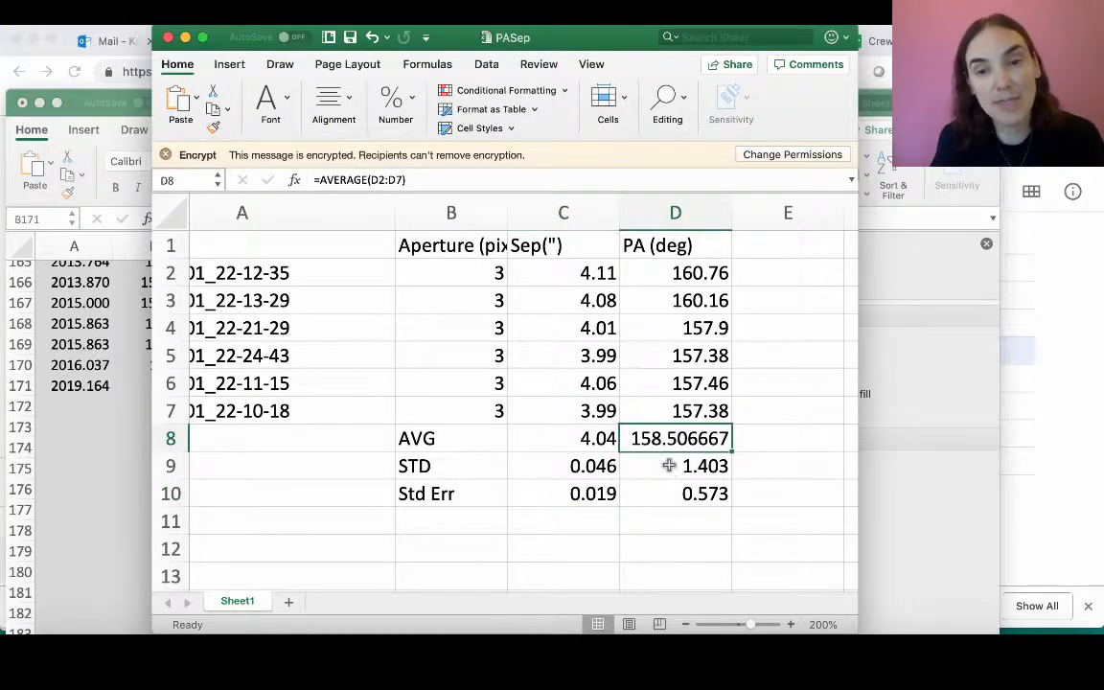
left_click(670, 466)
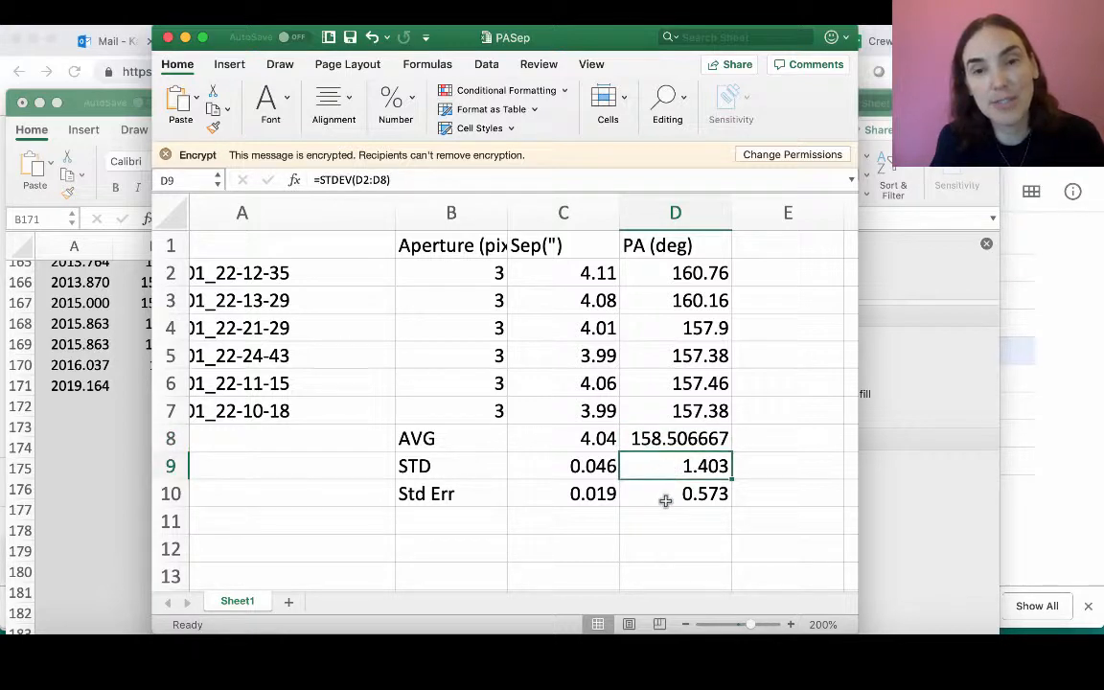
left_click(665, 493)
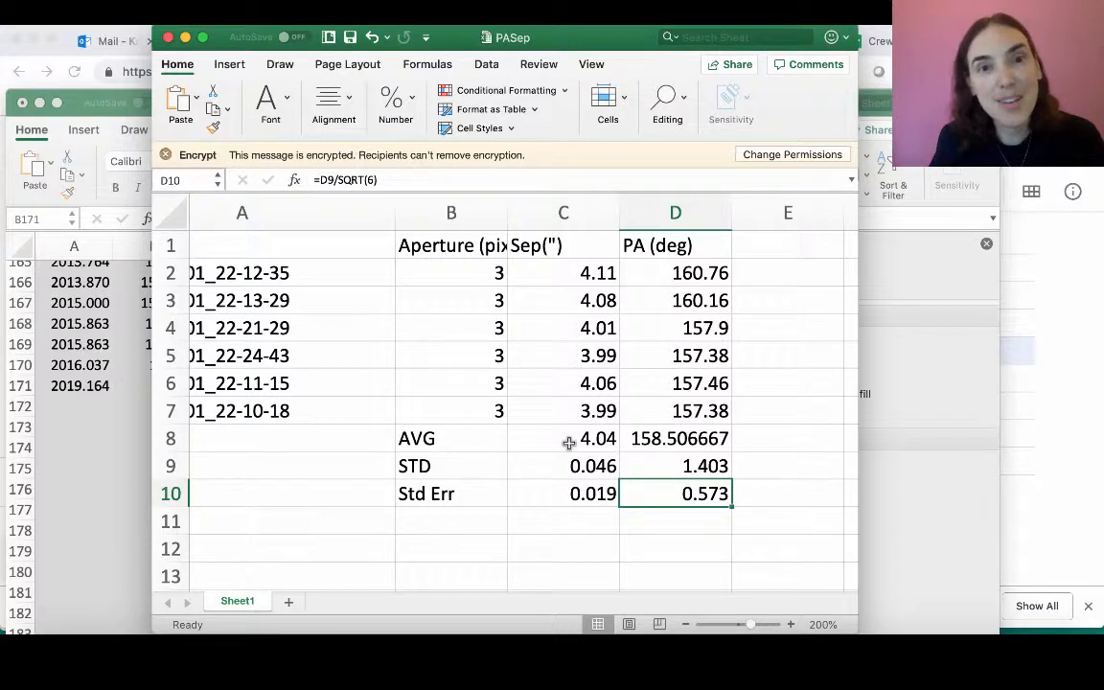
- Switch back to the Plot of WDS 05013+5015 workbook and review its chart with the trendline and red 2019 marker
left_click_drag(537, 38, 530, 39)
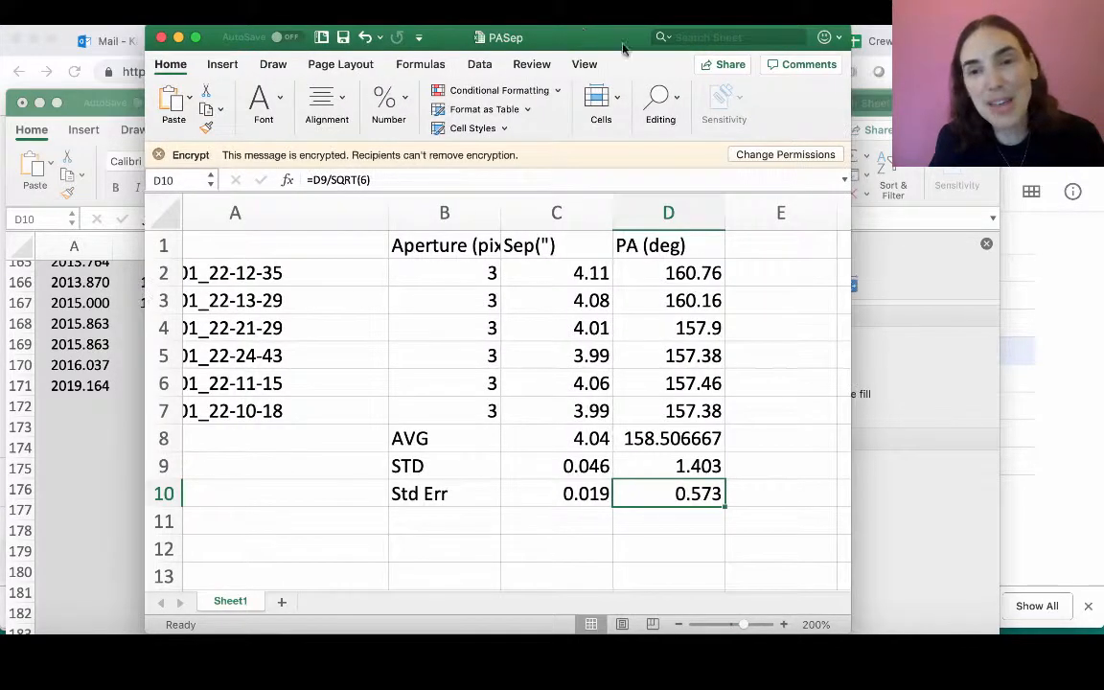
left_click(958, 362)
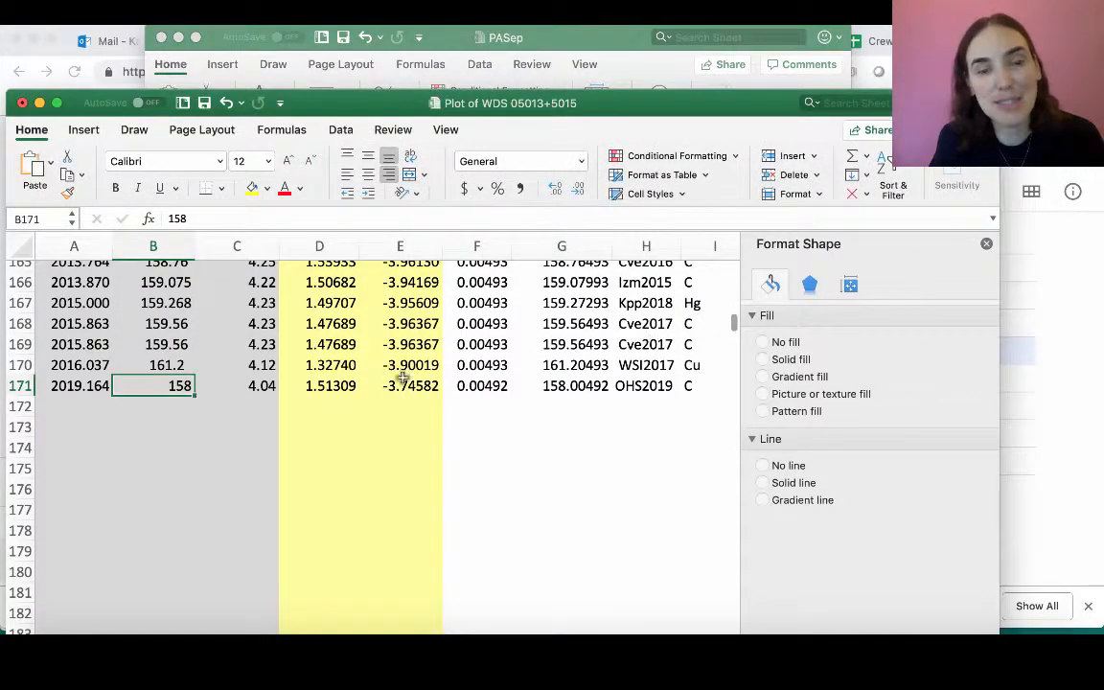
scroll(400, 380, "up", 20)
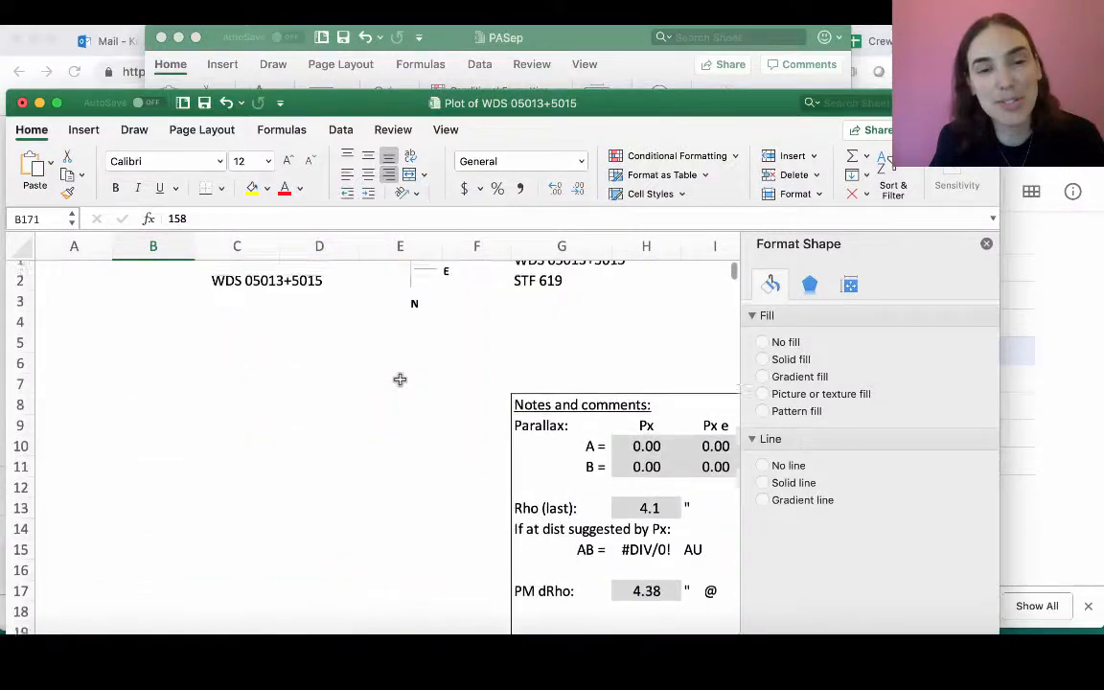
scroll(400, 380, "down", 3)
scroll(400, 382, "up", 3)
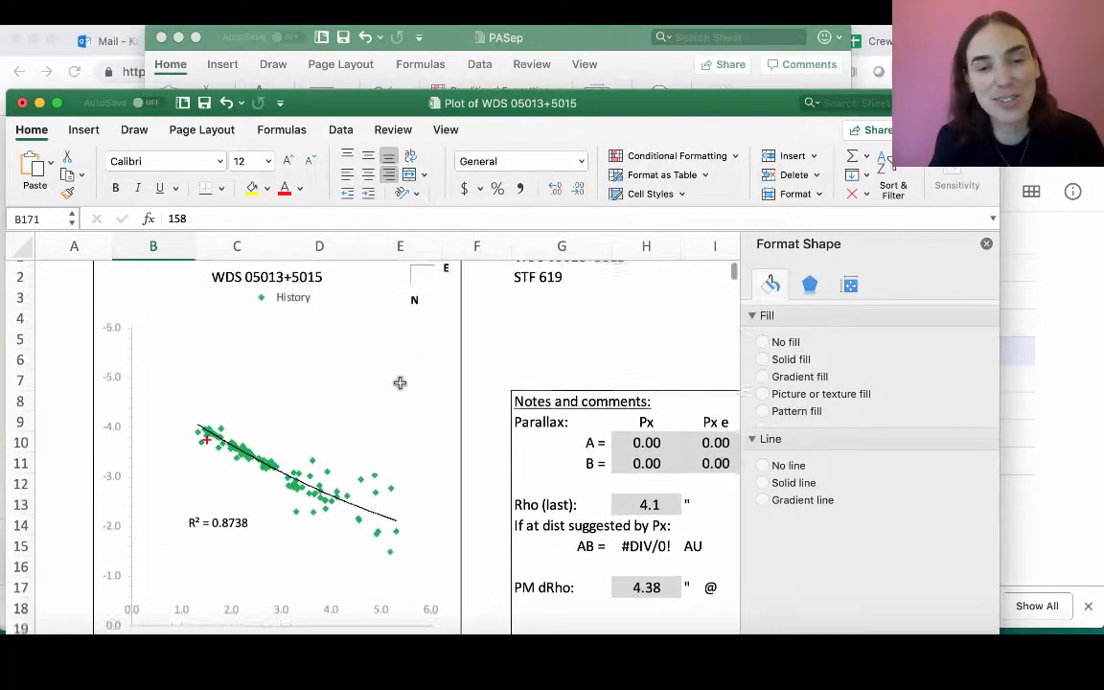
scroll(399, 383, "down", 1)
scroll(399, 382, "up", 2)
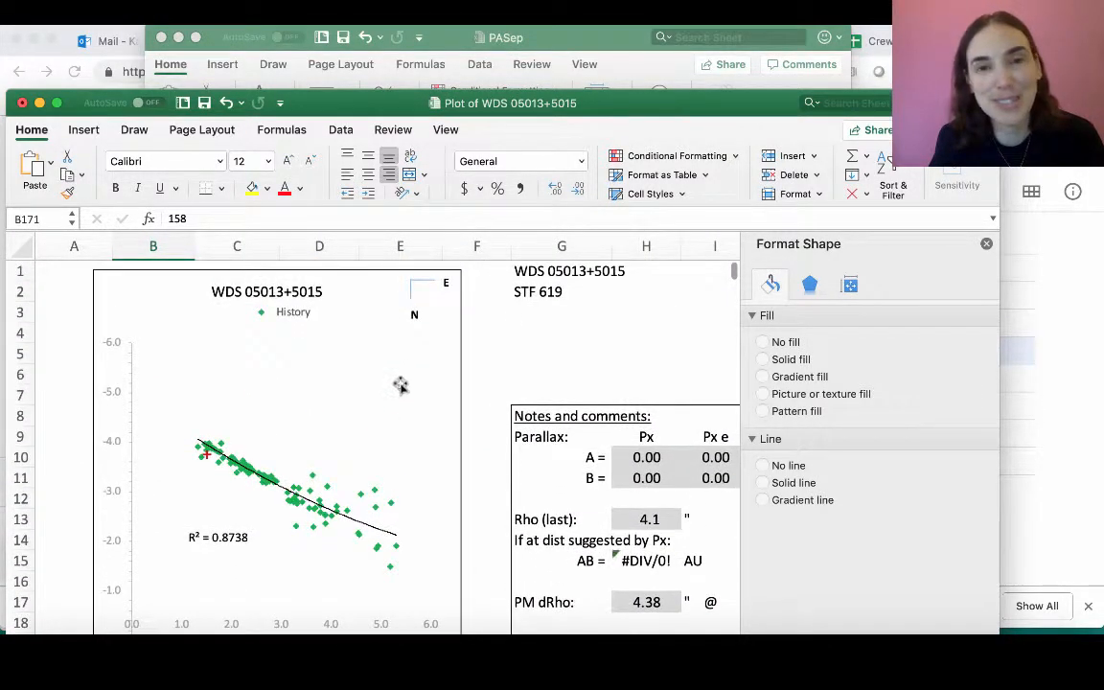
left_click_drag(592, 103, 625, 34)
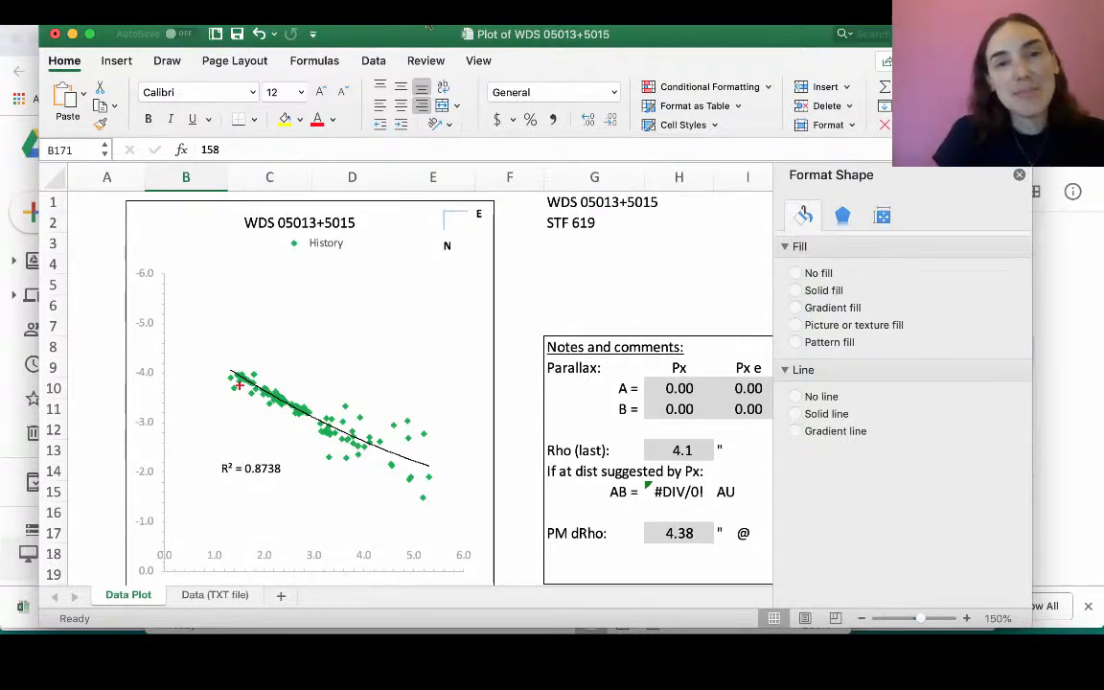
left_click_drag(414, 39, 415, 45)
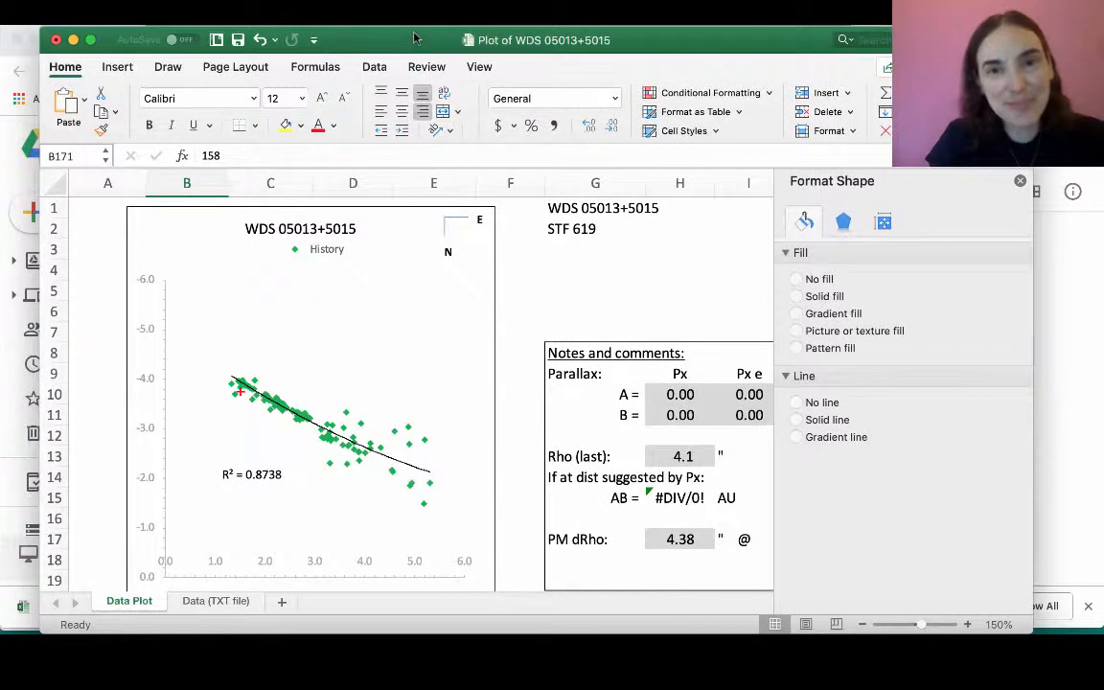